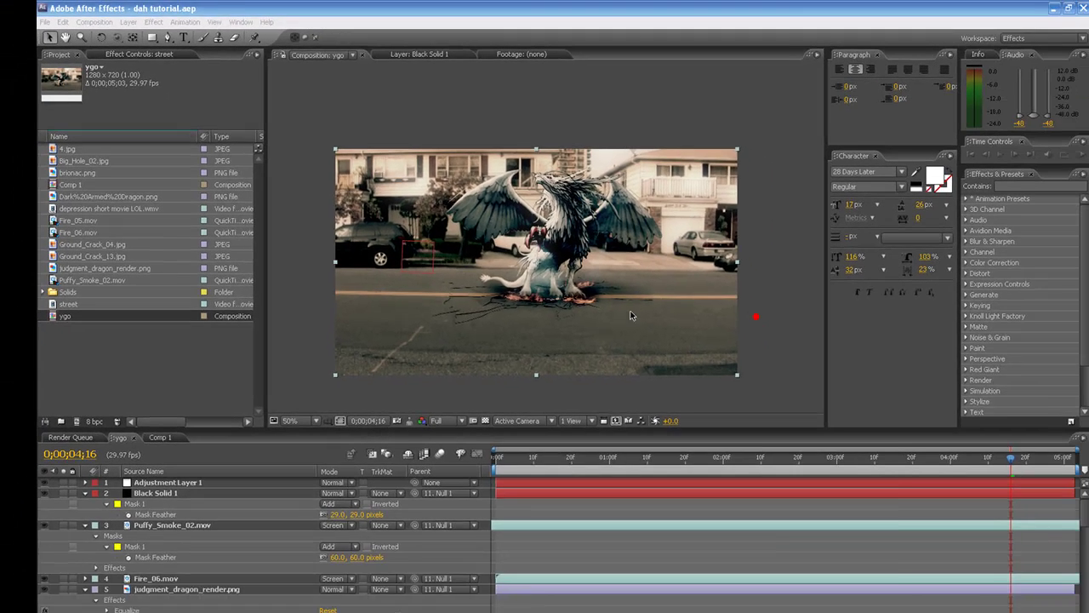
Examine the finished ygo composition with the dragon up close and from its first frame.
{"action": "scroll", "coordinate": [564, 309], "scroll_direction": "up", "scroll_amount": 1}
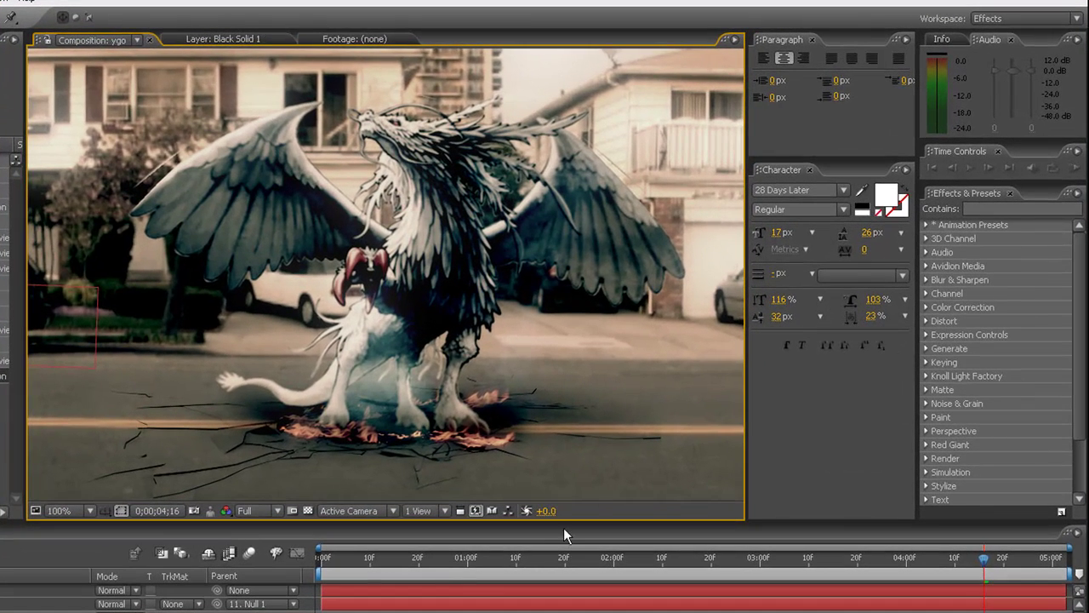
{"action": "left_click", "coordinate": [318, 558]}
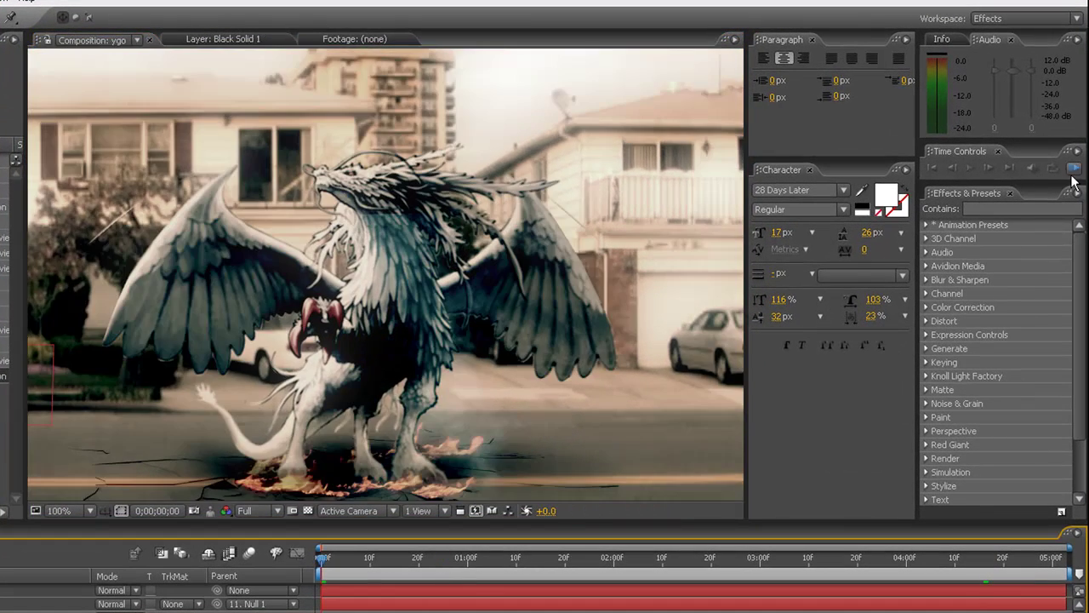
{"action": "scroll", "coordinate": [401, 443], "scroll_direction": "down", "scroll_amount": 1}
{"action": "left_click", "coordinate": [728, 370]}
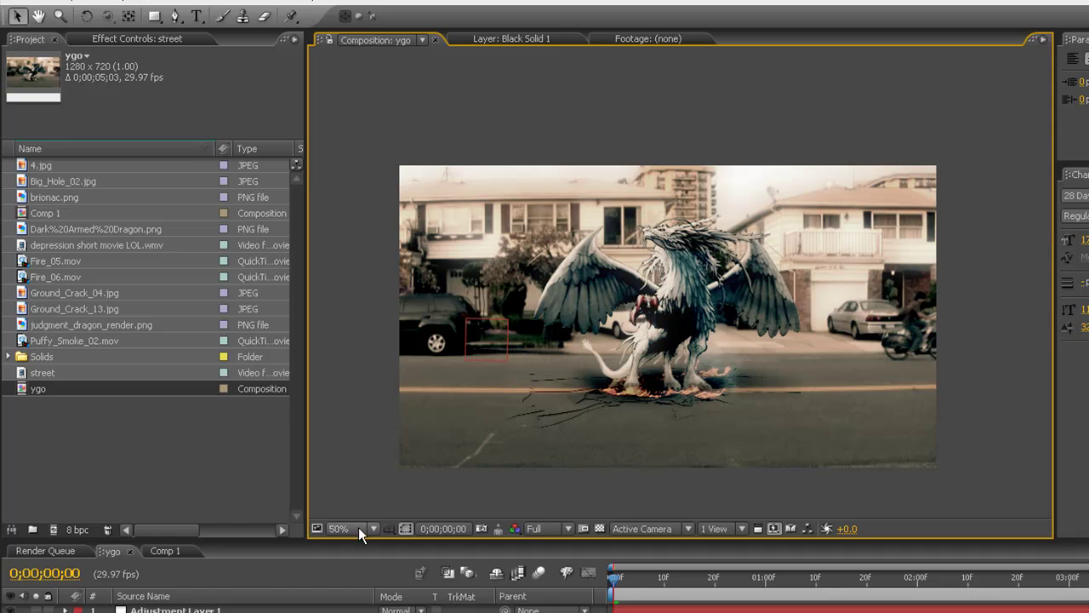
{"action": "right_click", "coordinate": [149, 450]}
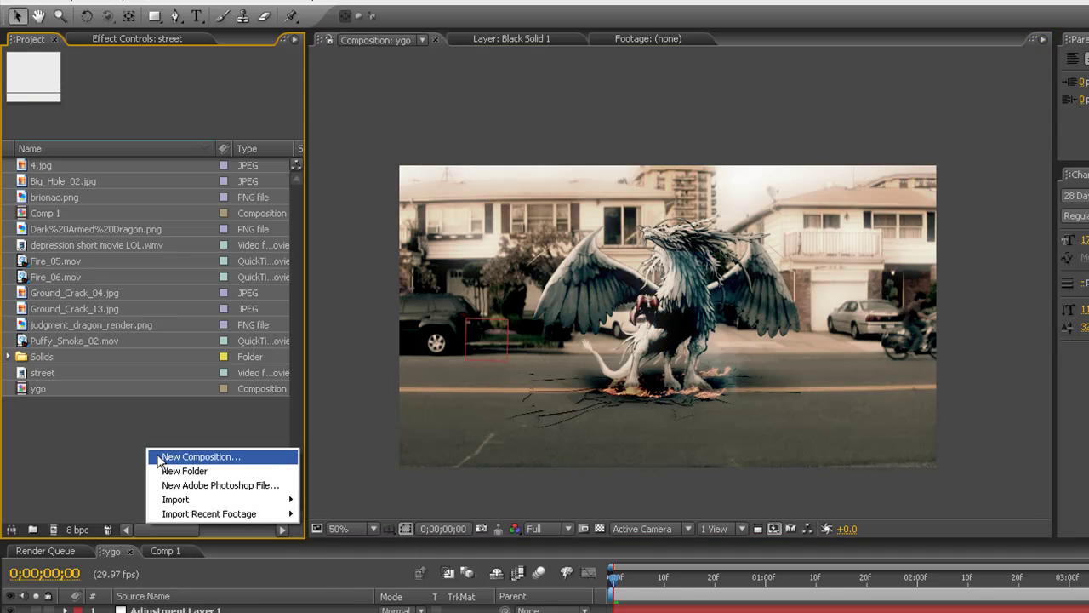
{"action": "left_click", "coordinate": [158, 460]}
{"action": "left_click", "coordinate": [493, 301]}
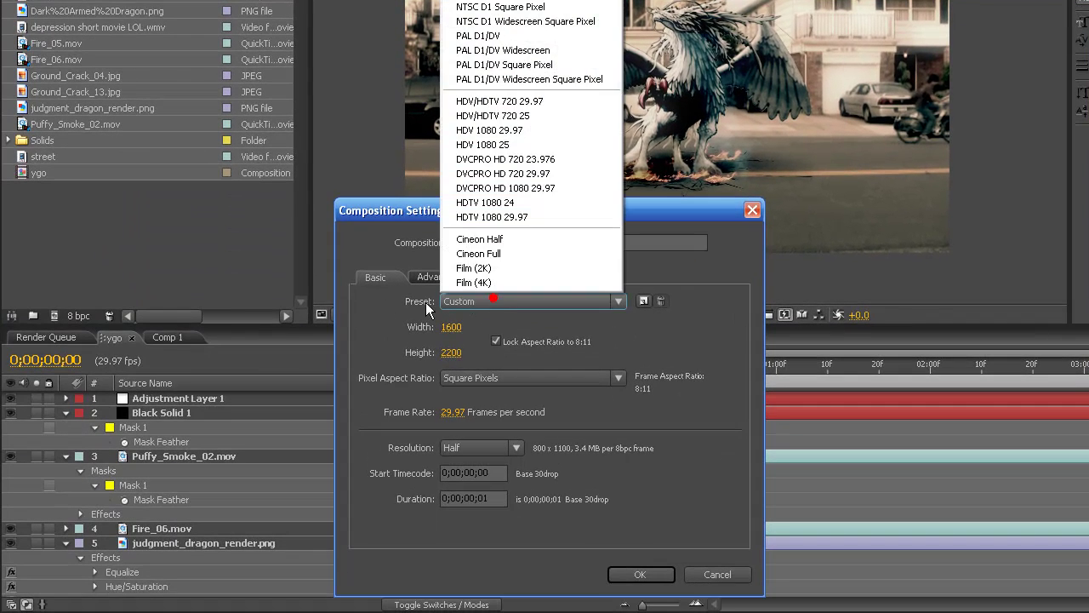
{"action": "left_click", "coordinate": [535, 103]}
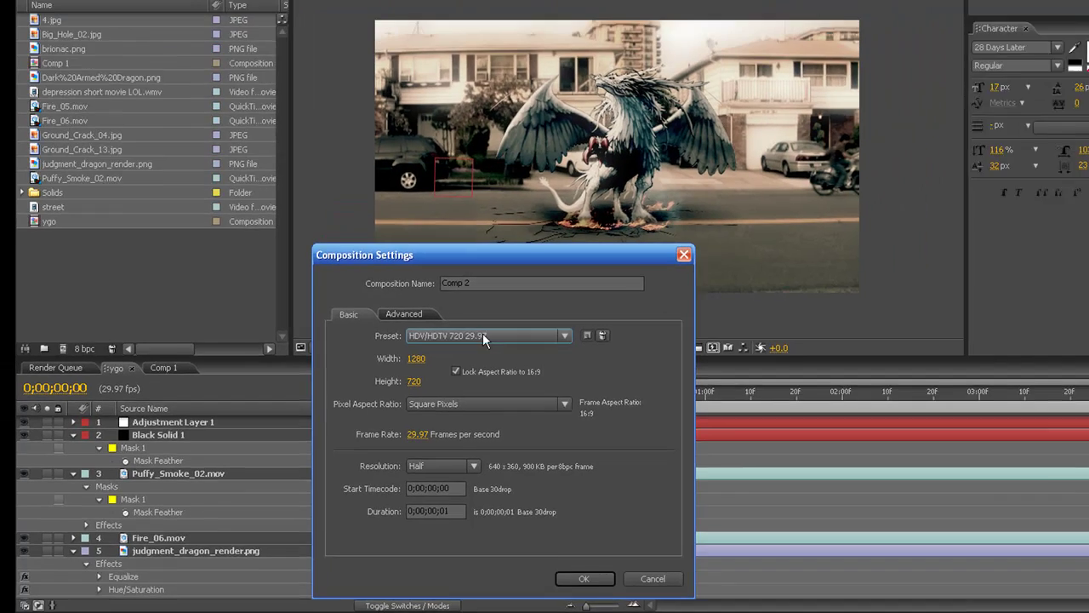
{"action": "left_click", "coordinate": [528, 301]}
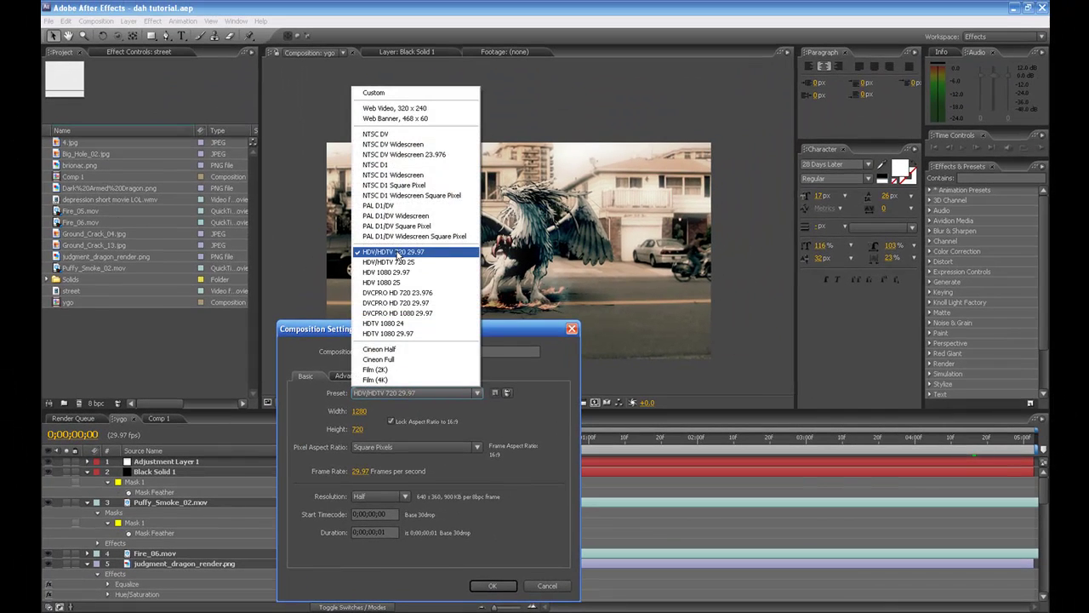
{"action": "left_click", "coordinate": [414, 134]}
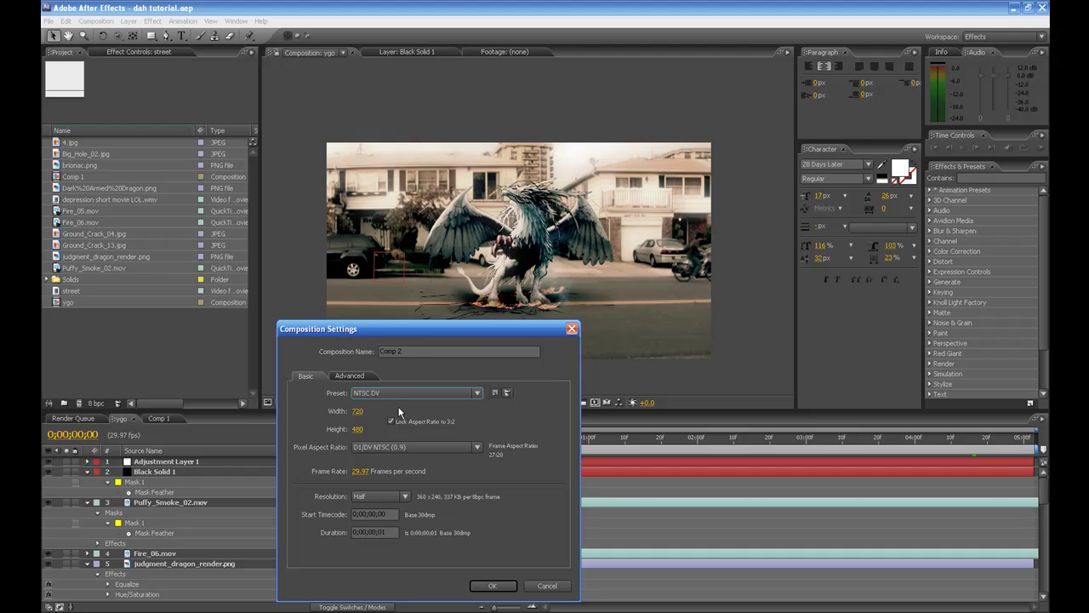
{"action": "left_click", "coordinate": [547, 585]}
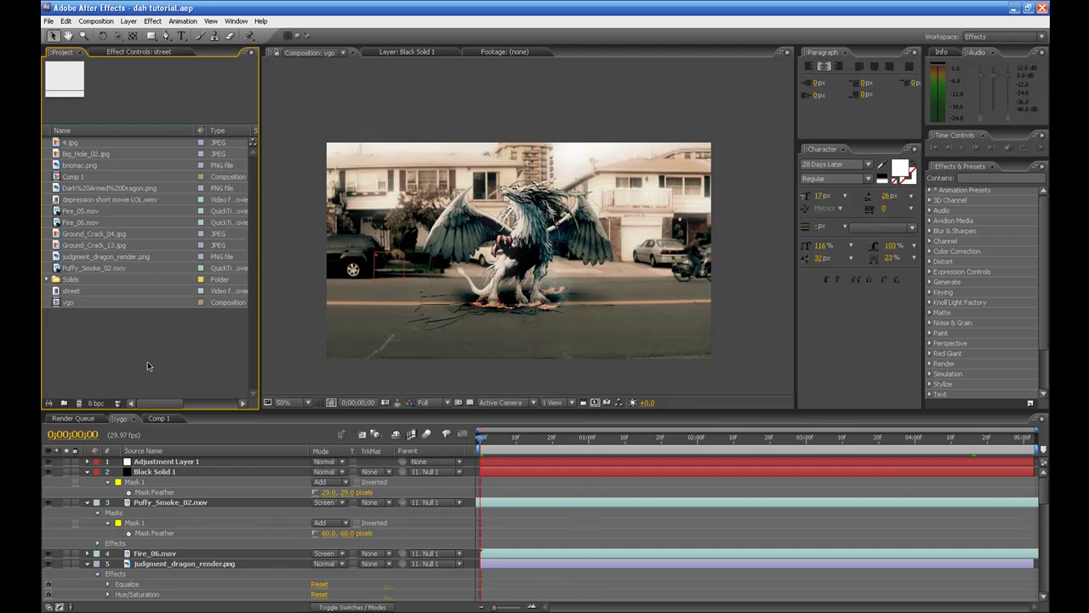
Open Comp 1 and play back the street footage to check its camera movement.
{"action": "left_click", "coordinate": [159, 419]}
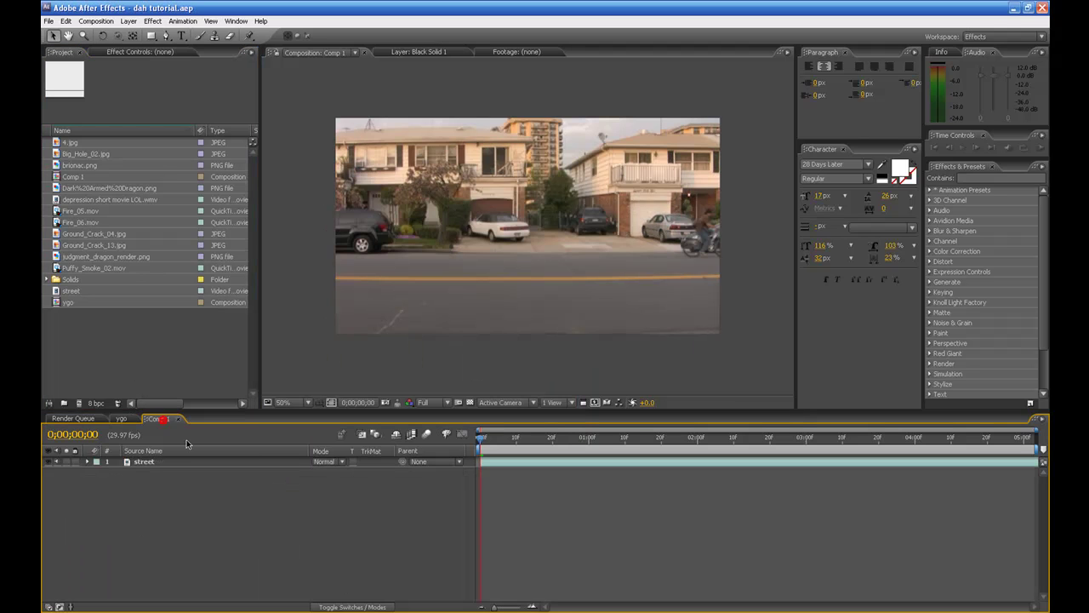
{"action": "left_click", "coordinate": [459, 303]}
{"action": "key", "text": "space"}
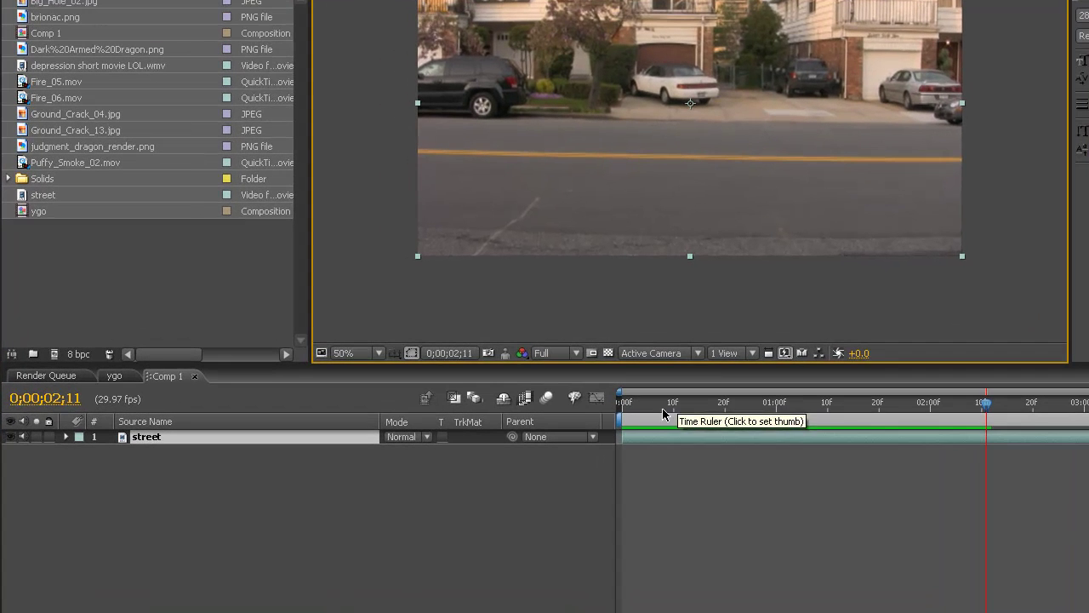
Add a new null object above the street layer in Comp 1.
{"action": "right_click", "coordinate": [245, 511]}
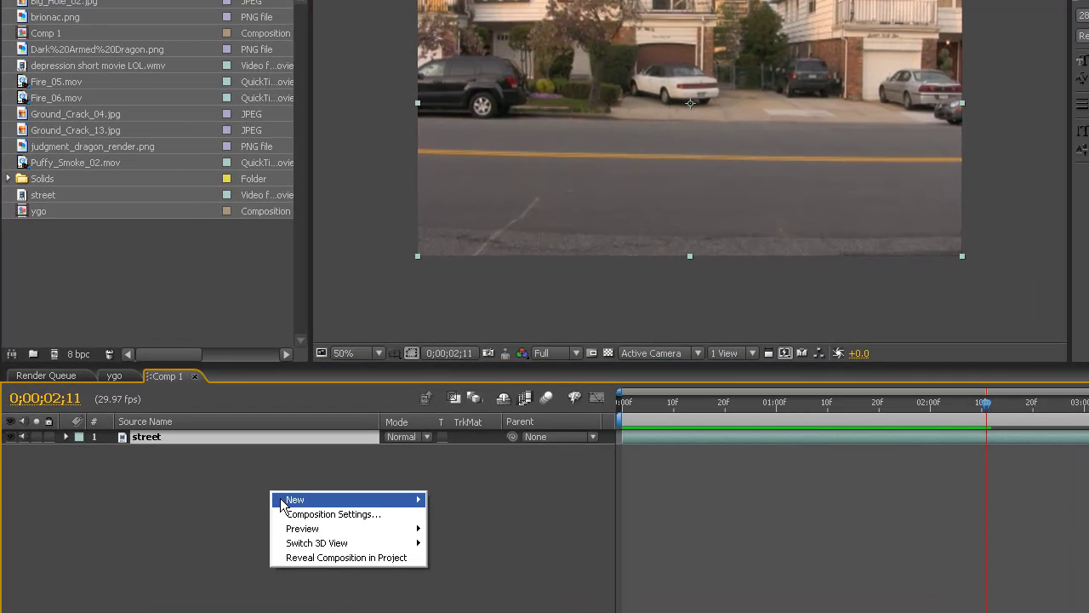
{"action": "mouse_move", "coordinate": [324, 504]}
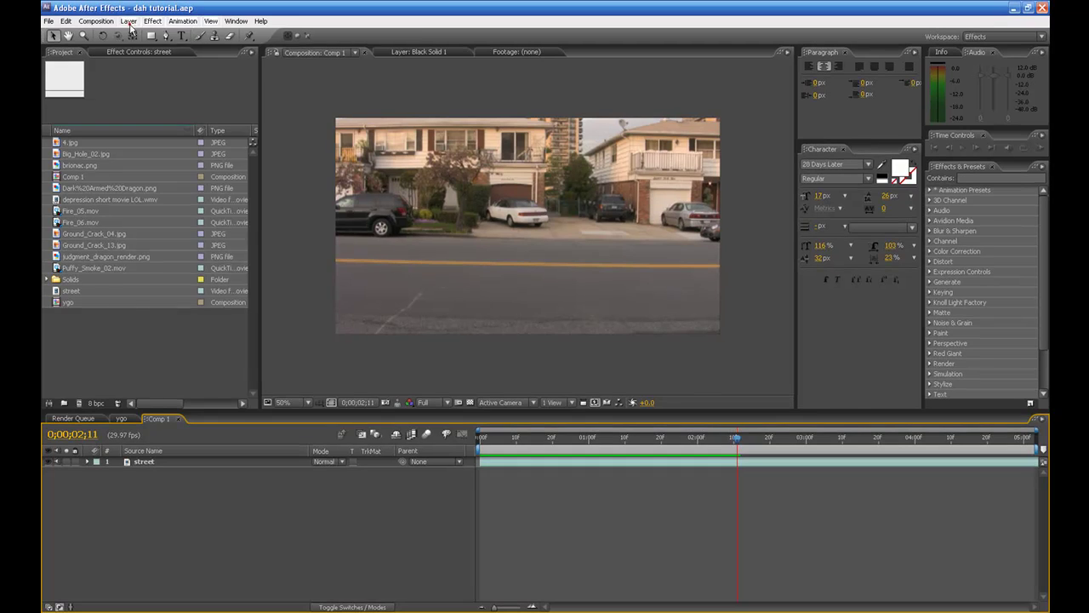
{"action": "left_click", "coordinate": [130, 21]}
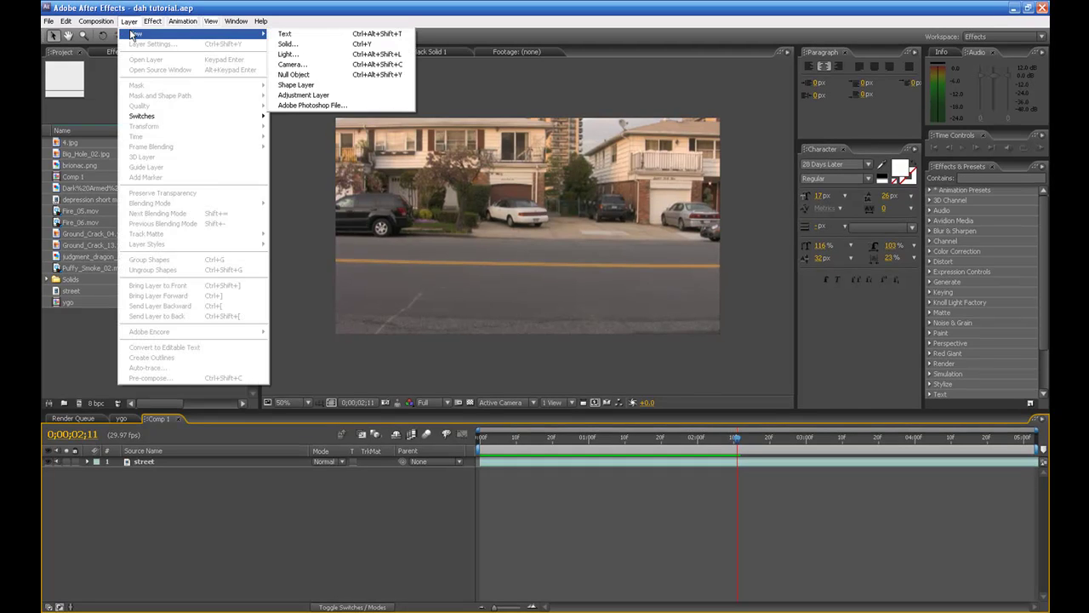
{"action": "mouse_move", "coordinate": [136, 37]}
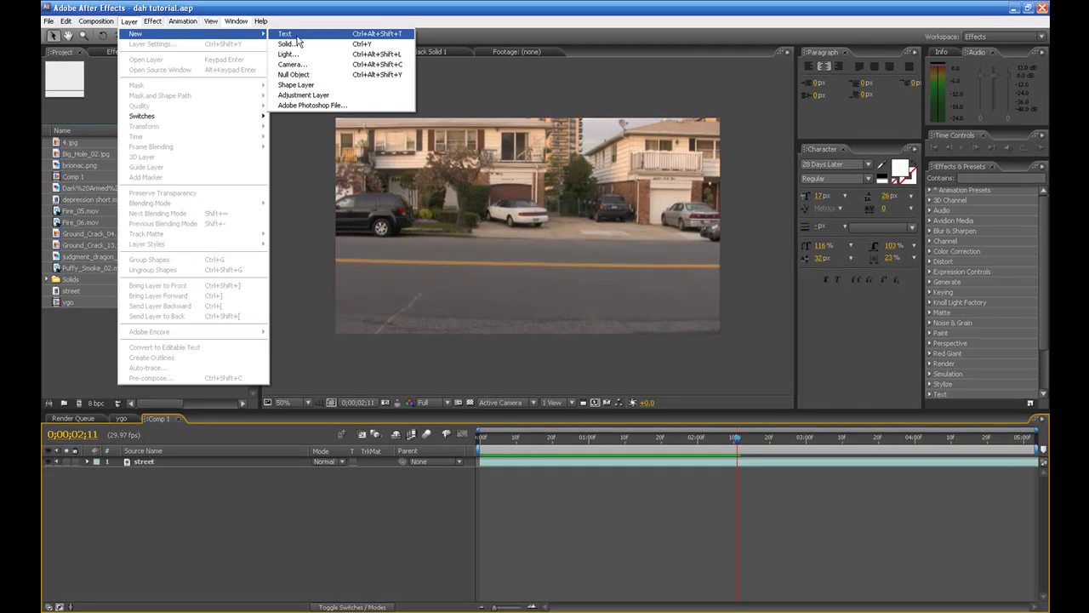
{"action": "left_click", "coordinate": [294, 75]}
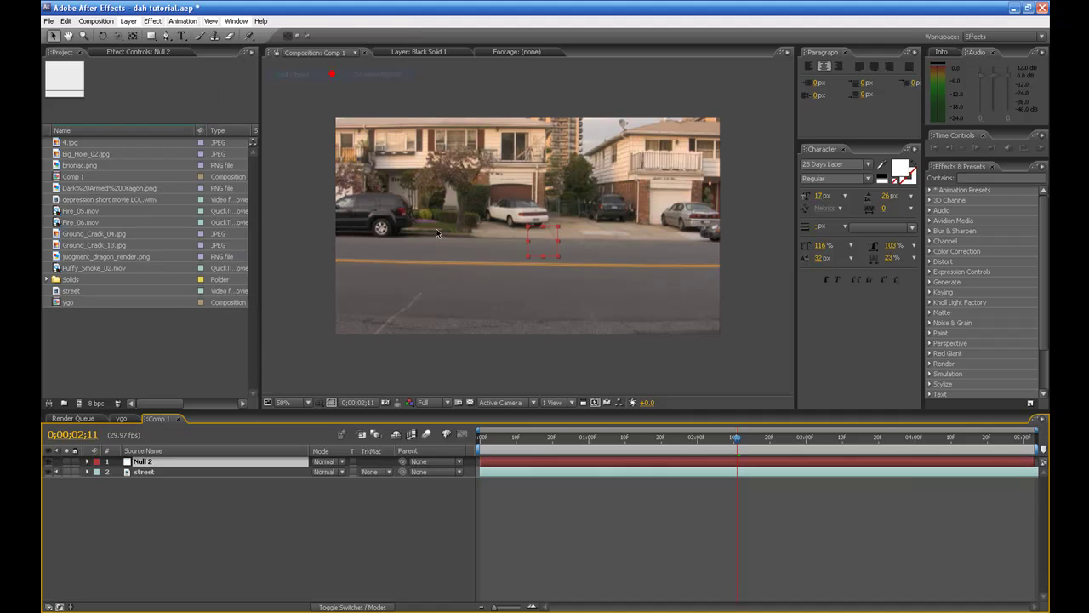
Show the tracker controls and start a motion track on the street layer.
{"action": "left_click", "coordinate": [158, 472]}
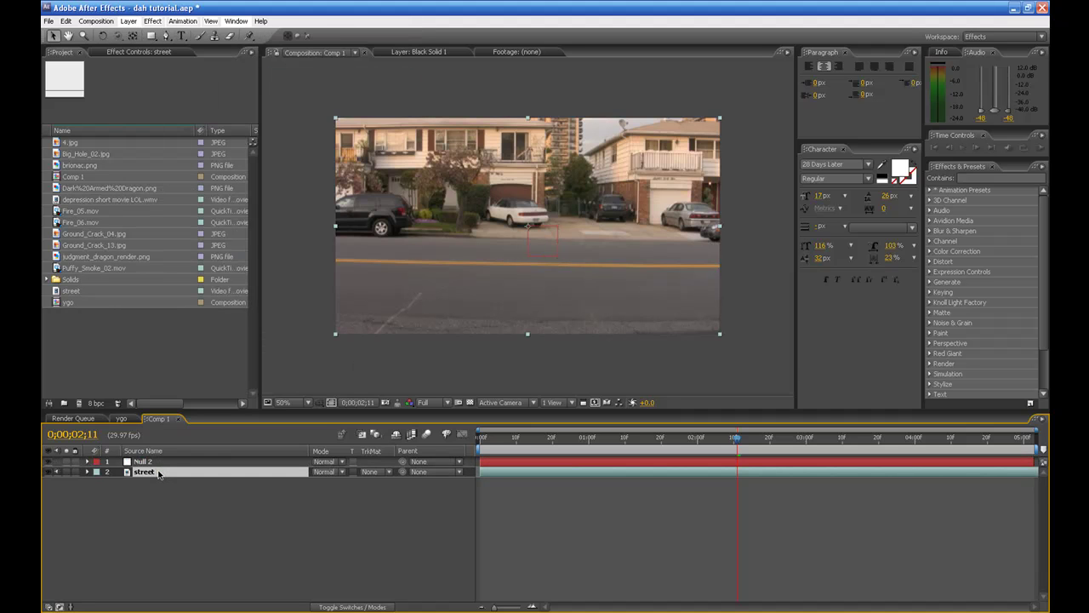
{"action": "double_click", "coordinate": [158, 473]}
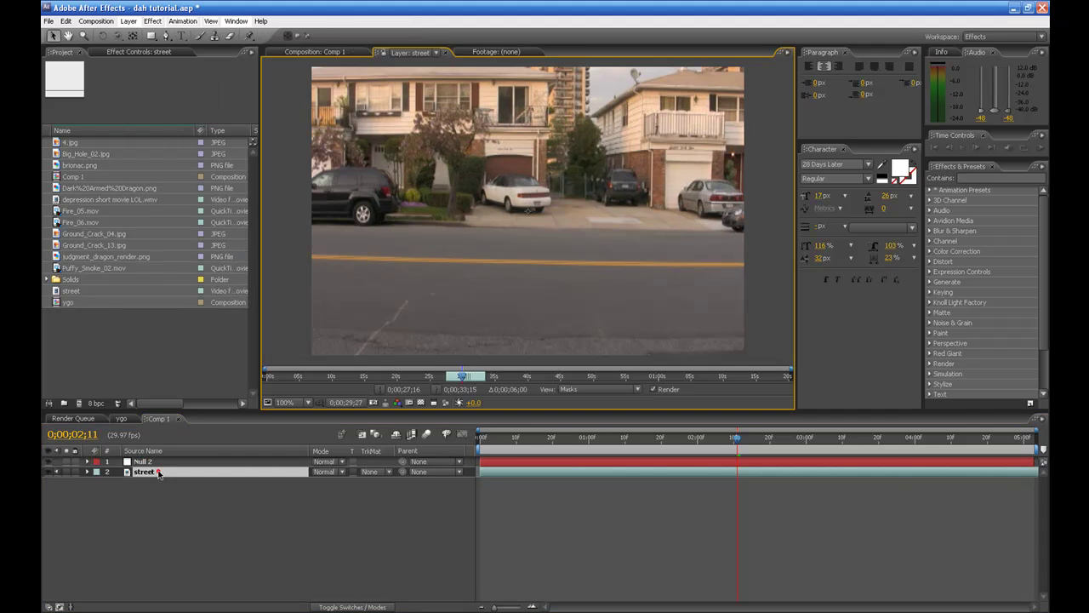
{"action": "left_click", "coordinate": [286, 52]}
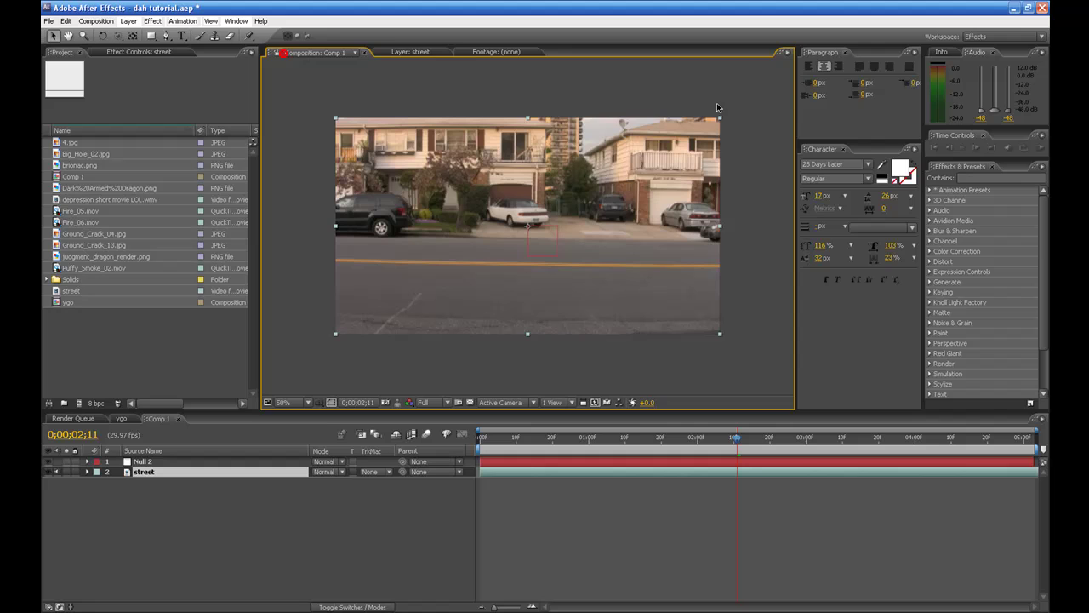
{"action": "left_click", "coordinate": [237, 20]}
{"action": "left_click", "coordinate": [257, 203]}
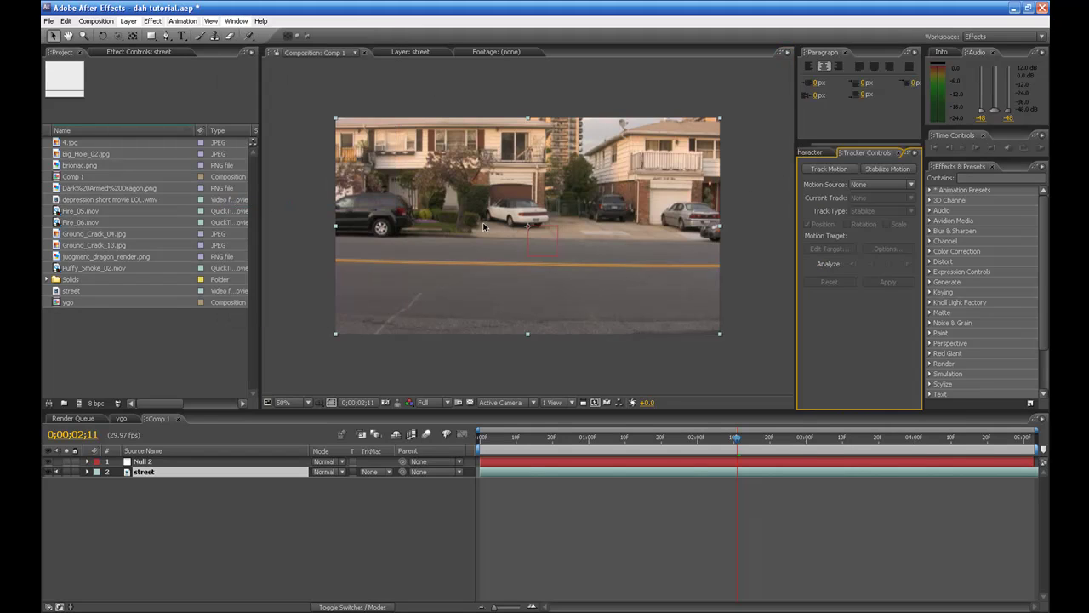
{"action": "left_click", "coordinate": [832, 170]}
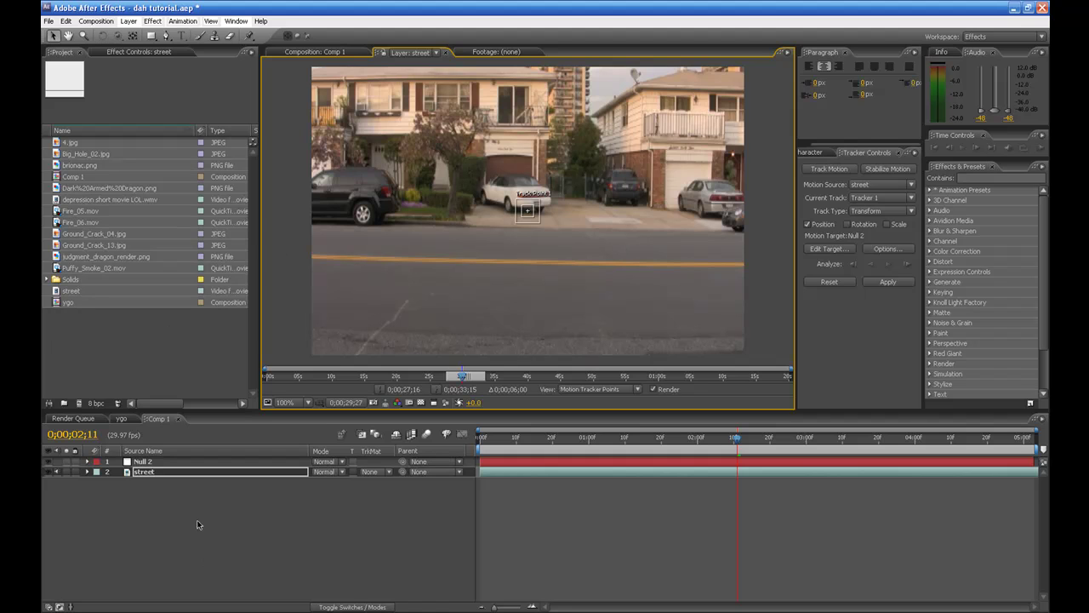
Enable rotation tracking alongside position for the street layer and set Null 2 as the motion target.
{"action": "left_click", "coordinate": [204, 475]}
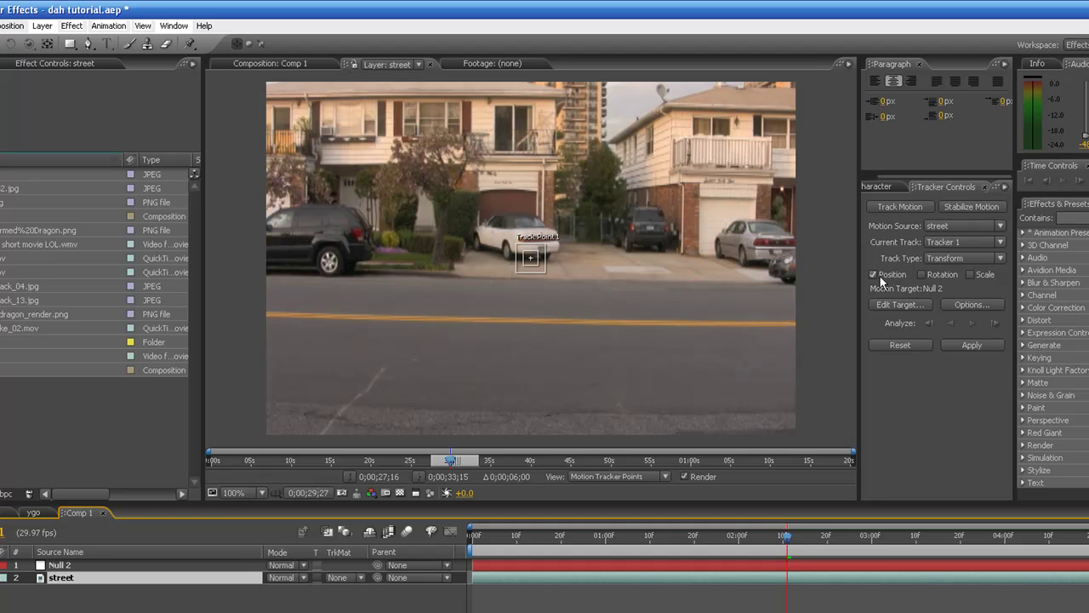
{"action": "left_click", "coordinate": [924, 276]}
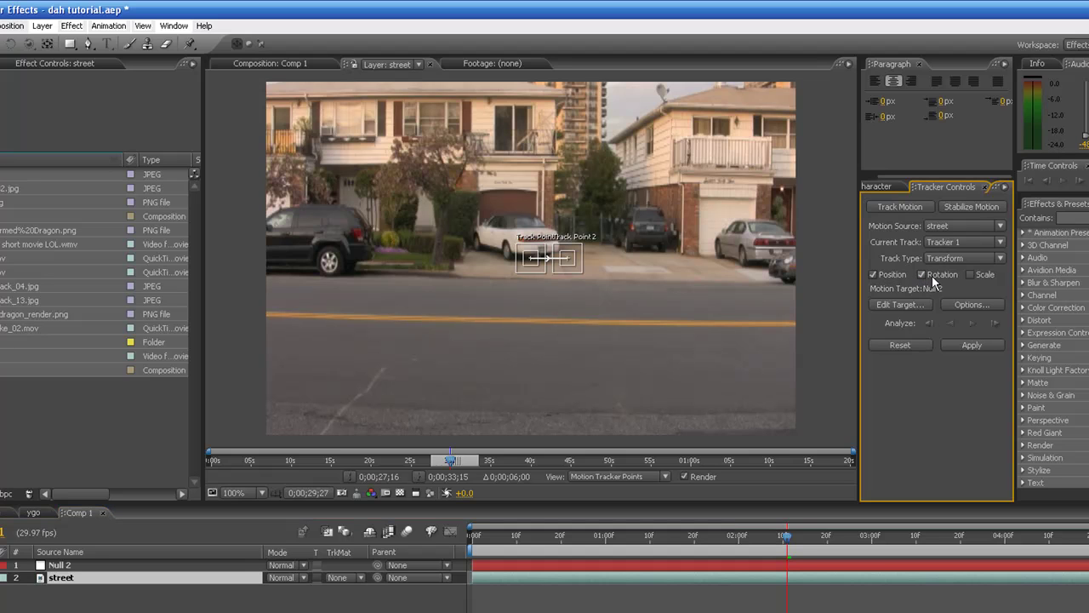
{"action": "left_click", "coordinate": [900, 304]}
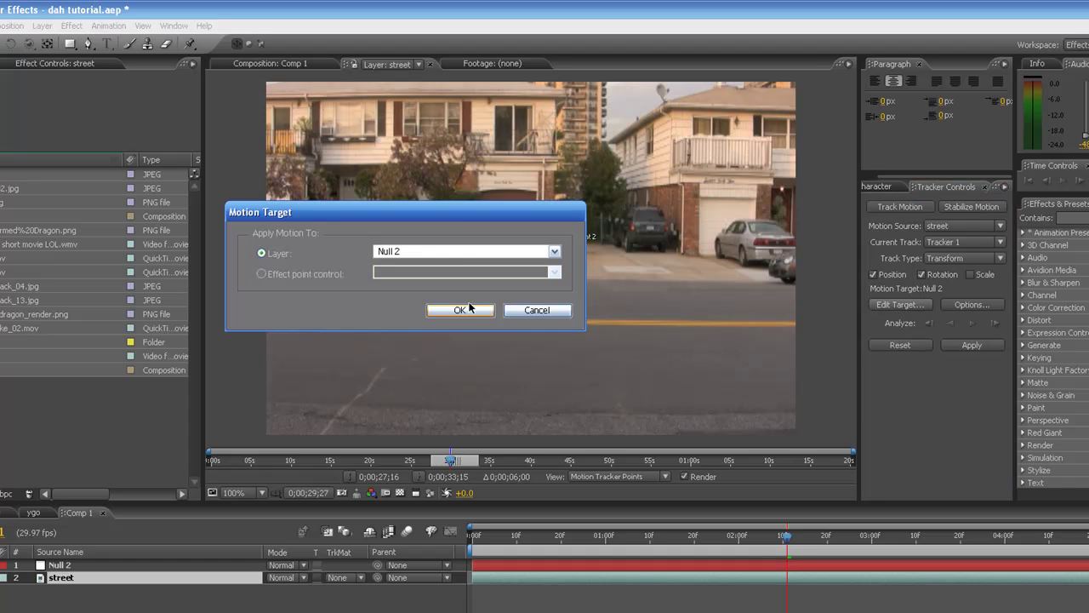
{"action": "left_click", "coordinate": [482, 312]}
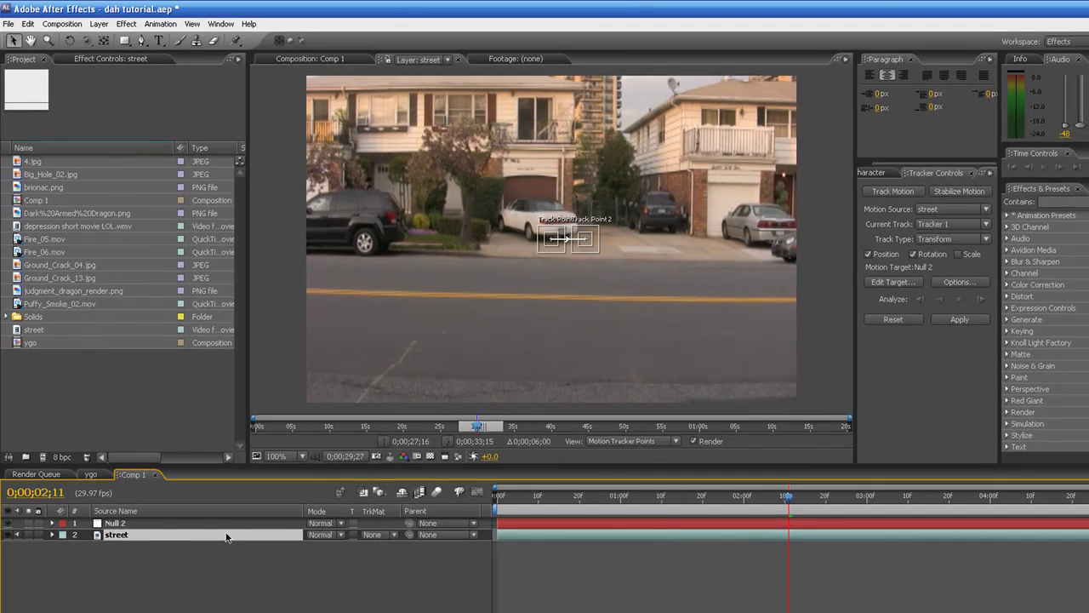
{"action": "left_click", "coordinate": [196, 564]}
{"action": "left_click", "coordinate": [245, 534]}
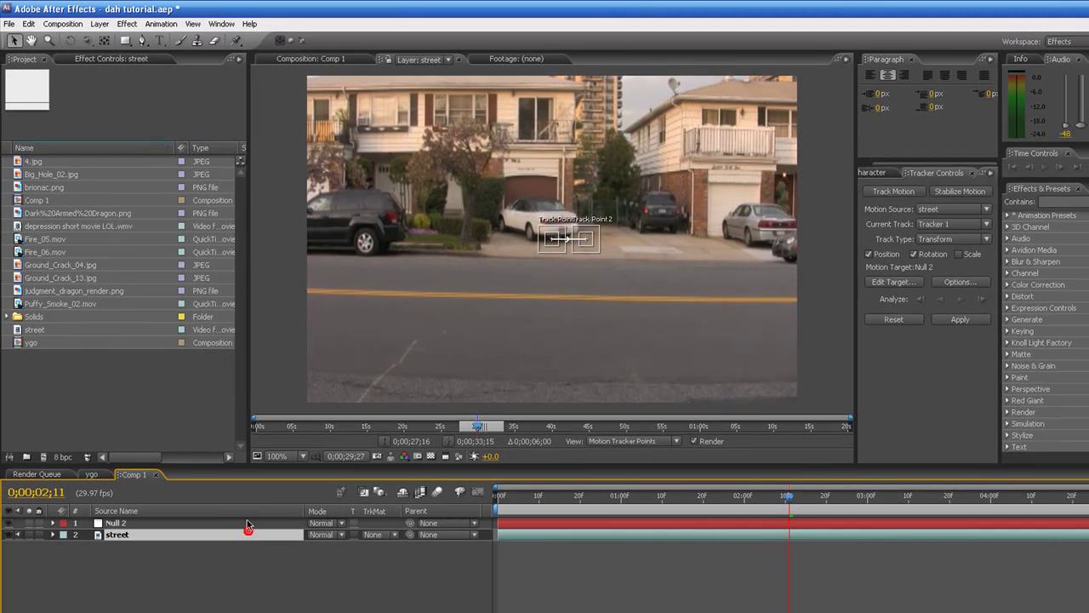
{"action": "left_click", "coordinate": [245, 523]}
{"action": "left_click", "coordinate": [248, 534]}
Try placing Track Point 1 on the rear wheel of the black SUV partway through the clip.
{"action": "left_click", "coordinate": [550, 250]}
{"action": "scroll", "coordinate": [549, 250], "scroll_direction": "up", "scroll_amount": 2}
{"action": "left_click_drag", "start_coordinate": [556, 279], "coordinate": [151, 268]}
{"action": "left_click_drag", "start_coordinate": [288, 259], "coordinate": [515, 290]}
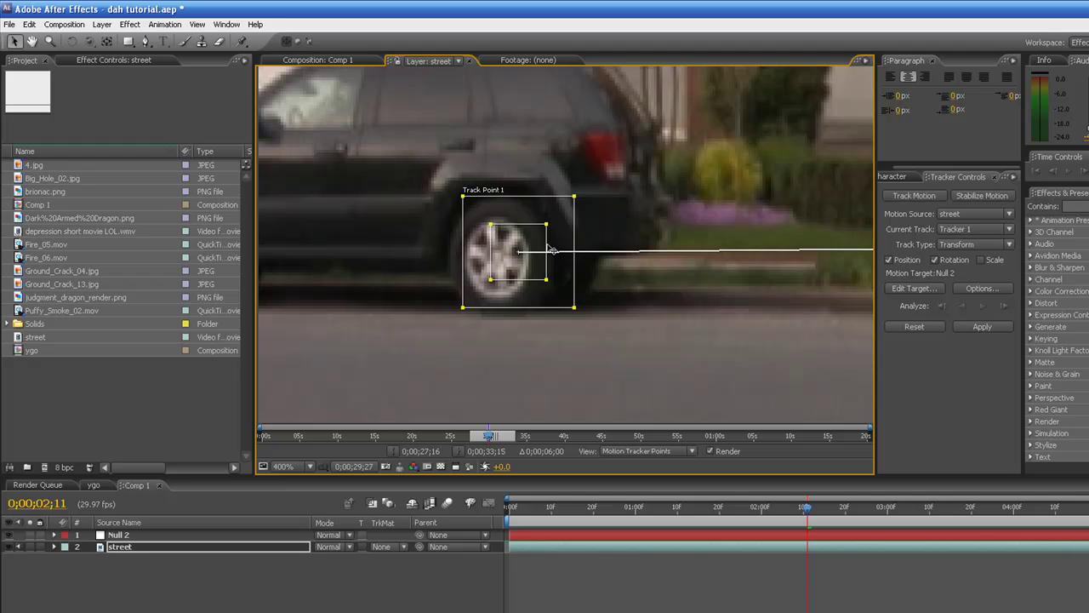
{"action": "left_click_drag", "start_coordinate": [549, 249], "coordinate": [571, 243]}
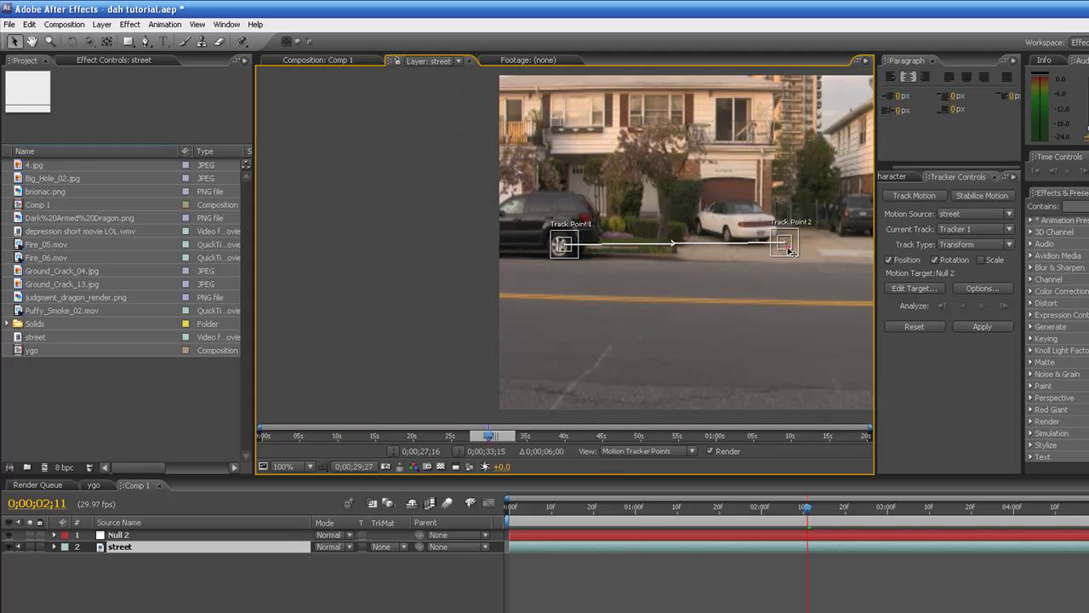
{"action": "left_click_drag", "start_coordinate": [789, 249], "coordinate": [561, 247]}
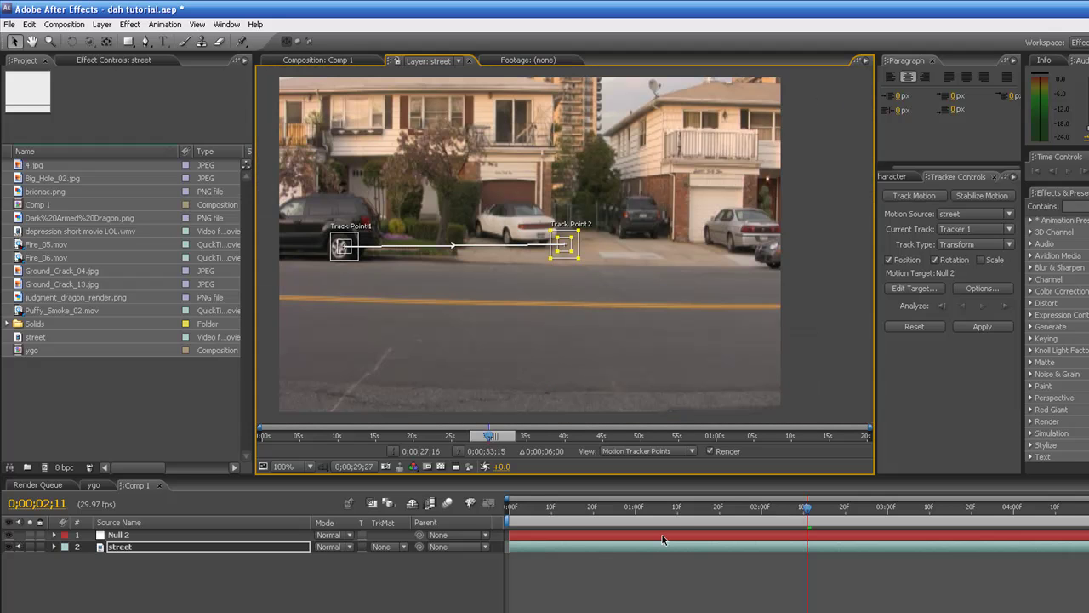
At the first frame, place Track Point 1 on the black SUV's rear wheel and Track Point 2 on the silver car's rear bumper.
{"action": "key", "text": "Home"}
{"action": "left_click", "coordinate": [667, 514]}
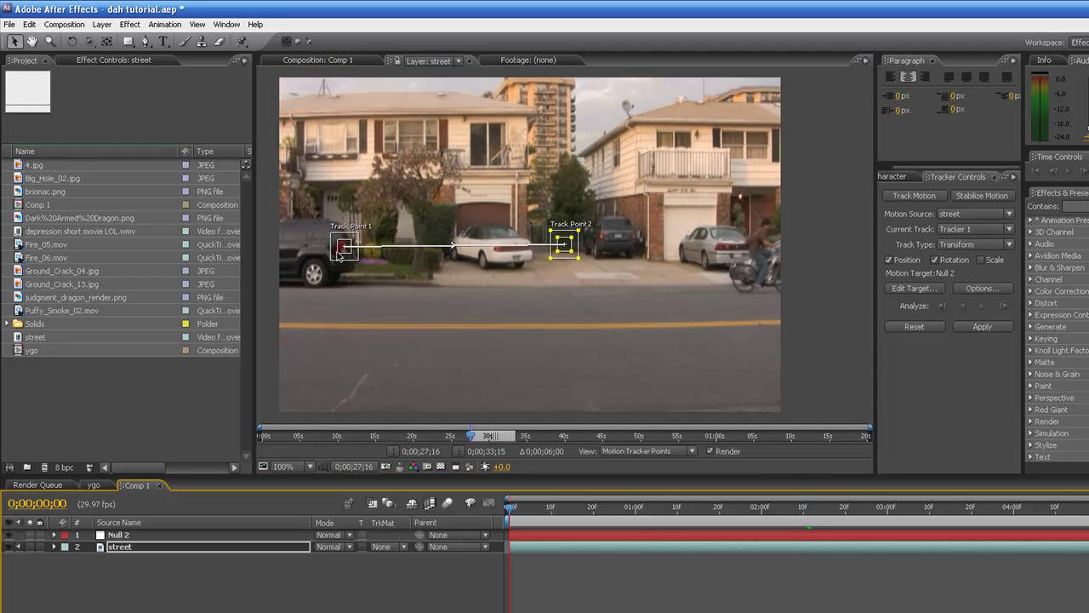
{"action": "left_click_drag", "start_coordinate": [338, 257], "coordinate": [436, 355]}
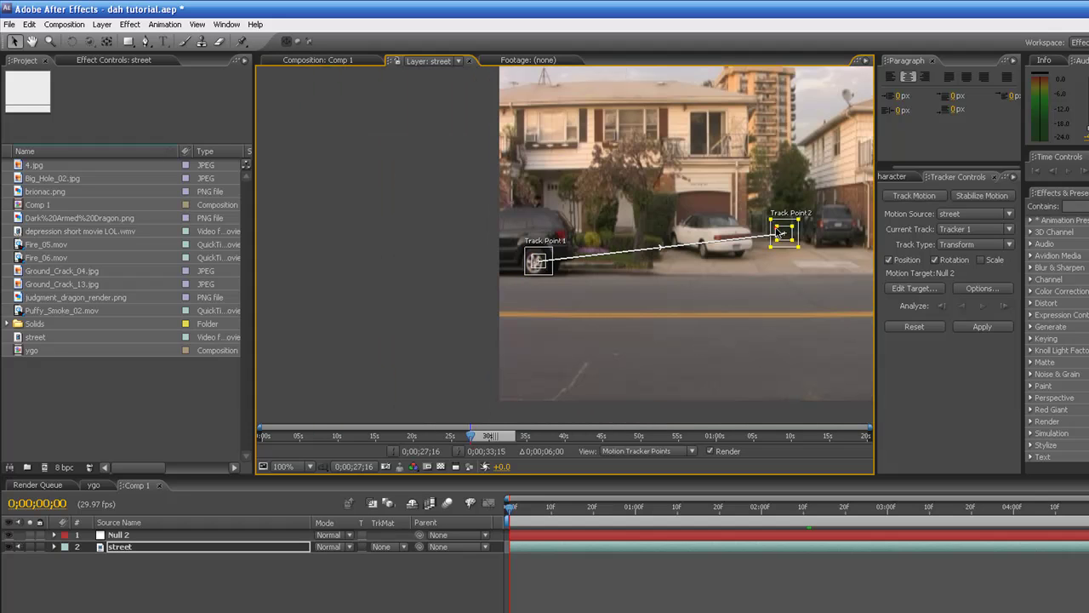
{"action": "left_click_drag", "start_coordinate": [778, 232], "coordinate": [716, 332]}
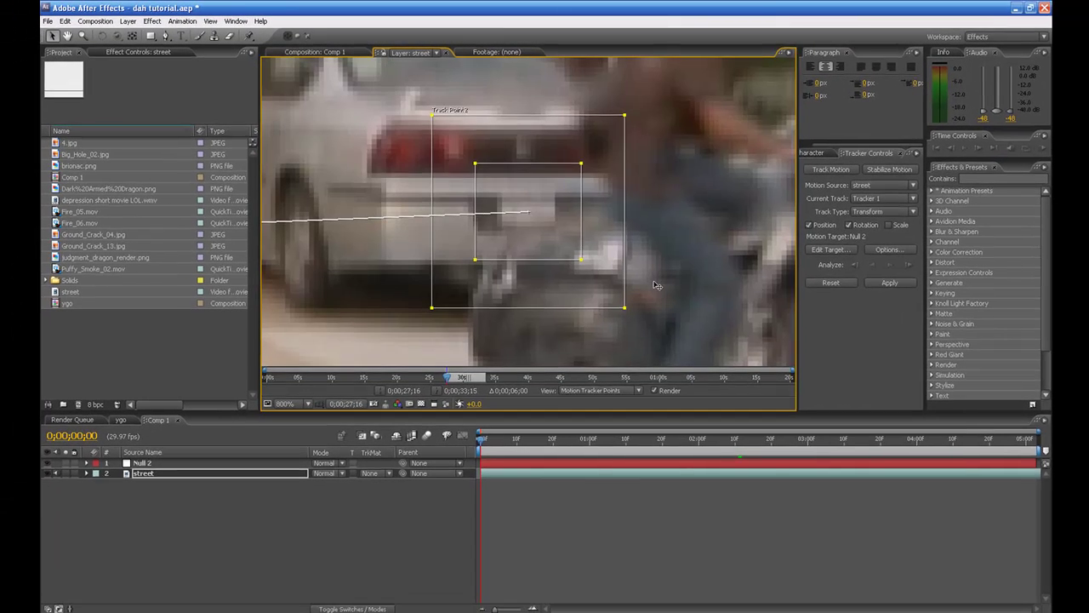
{"action": "left_click_drag", "start_coordinate": [657, 285], "coordinate": [528, 221]}
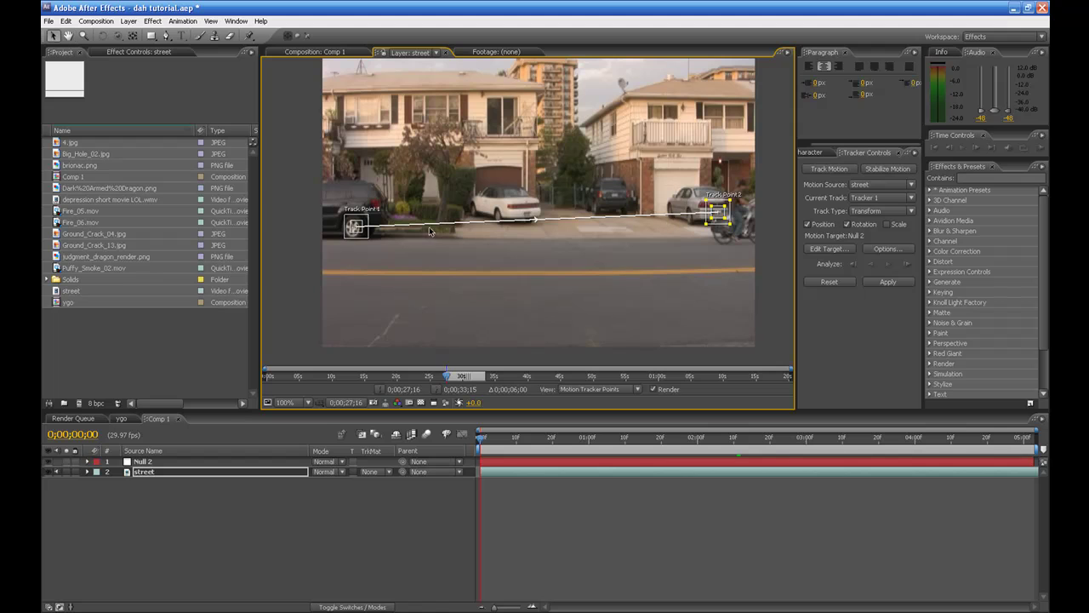
Analyze both track points through the end of the clip and apply the tracking to Null 2 in the X and Y dimensions.
{"action": "left_click", "coordinate": [889, 265]}
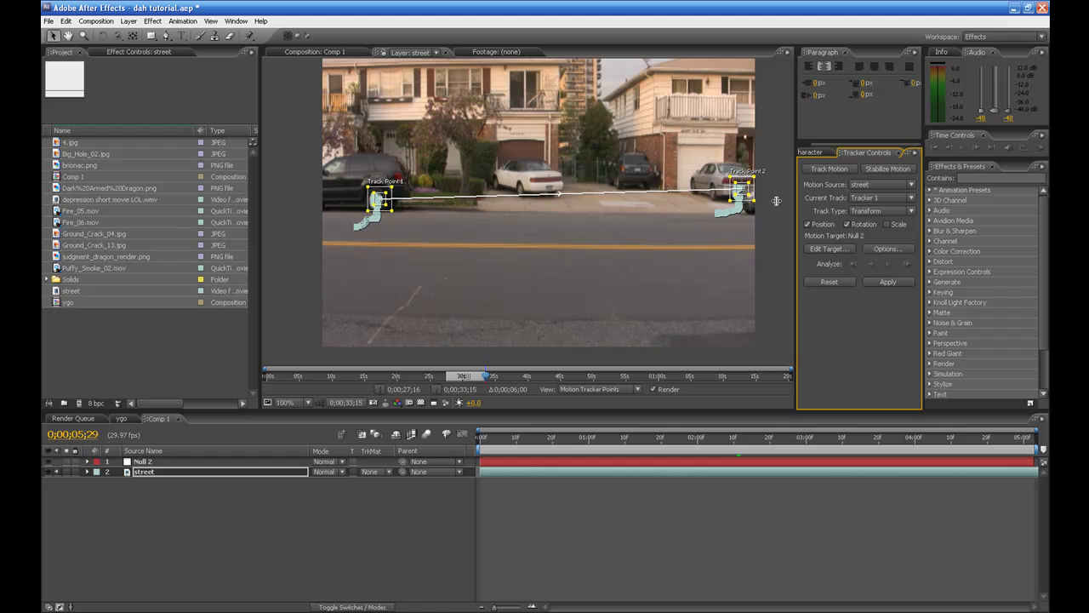
{"action": "left_click", "coordinate": [900, 282]}
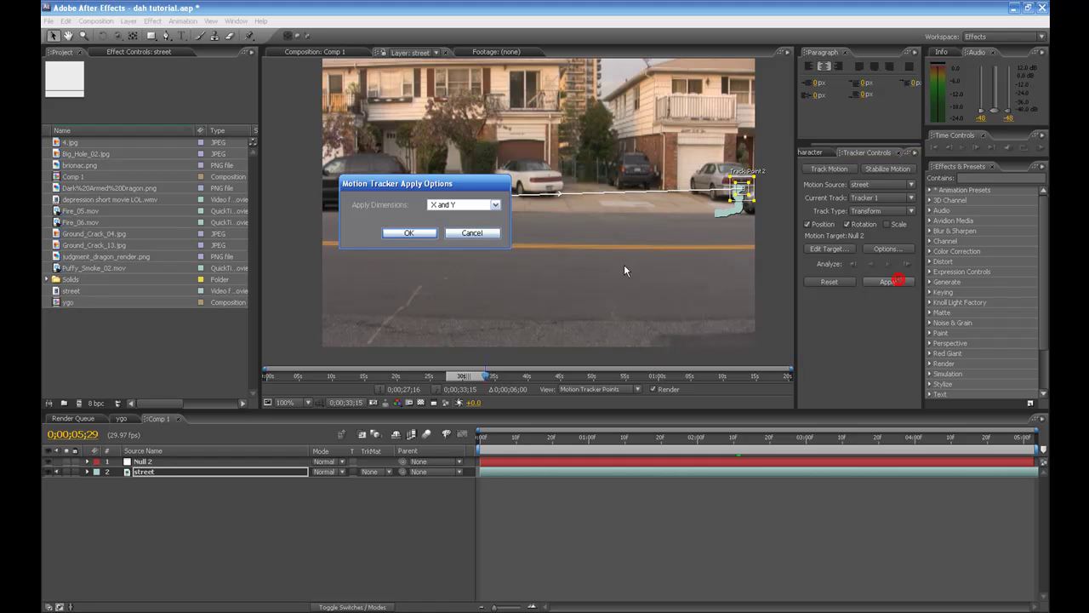
{"action": "left_click", "coordinate": [452, 237]}
{"action": "left_click", "coordinate": [891, 282]}
{"action": "left_click", "coordinate": [408, 232]}
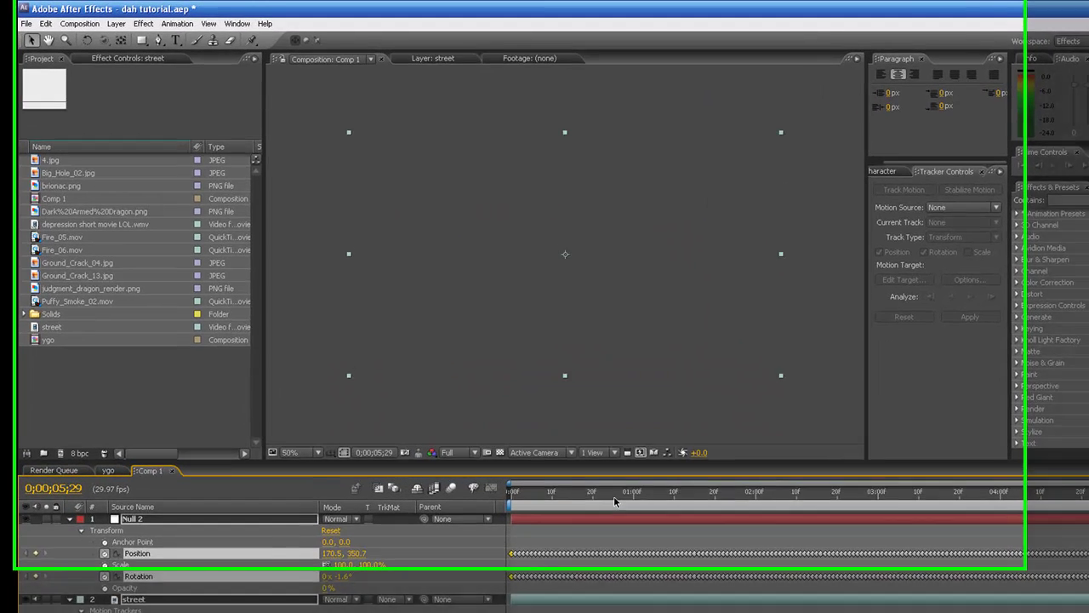
Play back the composition from the first frame and examine how Null 2 follows the black SUV's rear wheel.
{"action": "left_click_drag", "start_coordinate": [615, 497], "coordinate": [509, 498]}
{"action": "left_click", "coordinate": [706, 402]}
{"action": "scroll", "coordinate": [706, 402], "scroll_direction": "up", "scroll_amount": 1}
{"action": "key", "text": "h"}
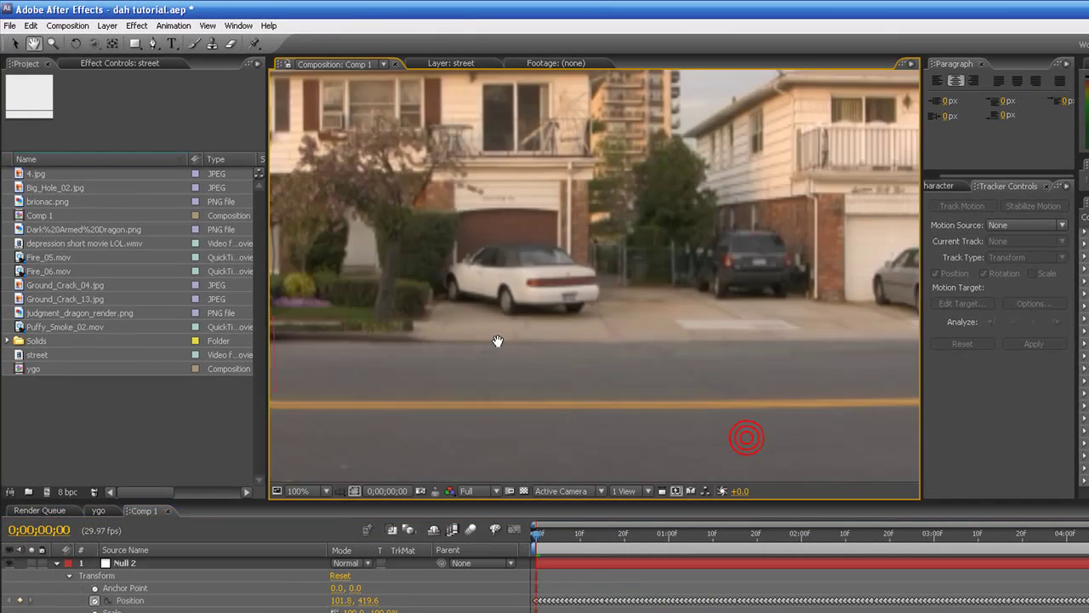
{"action": "left_click_drag", "start_coordinate": [487, 312], "coordinate": [841, 314]}
{"action": "scroll", "coordinate": [780, 345], "scroll_direction": "up", "scroll_amount": 1}
{"action": "key", "text": "space"}
{"action": "key", "text": "space"}
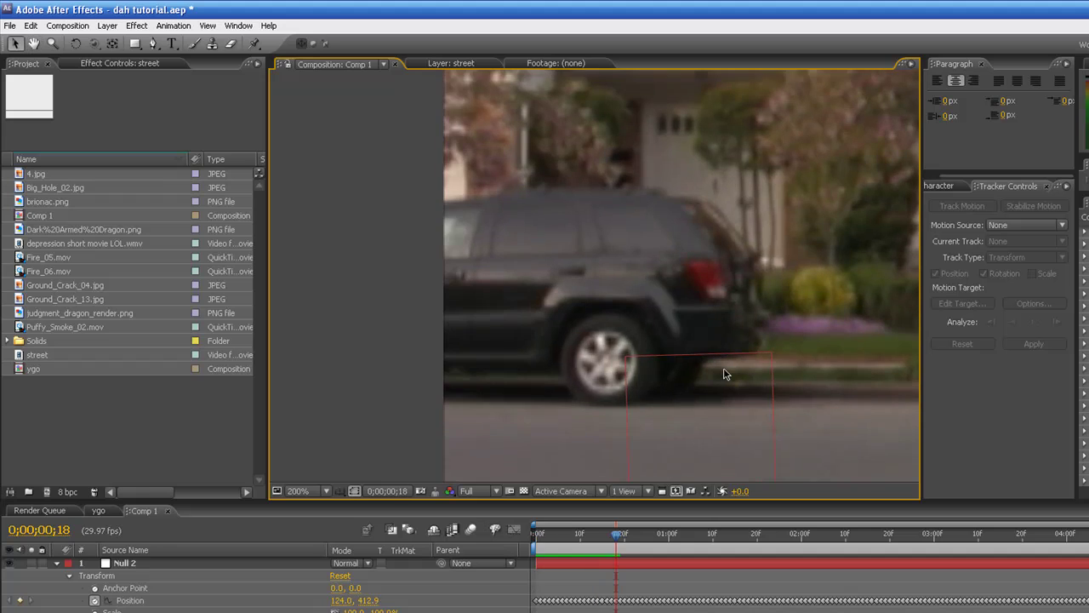
{"action": "left_click_drag", "start_coordinate": [800, 383], "coordinate": [772, 368]}
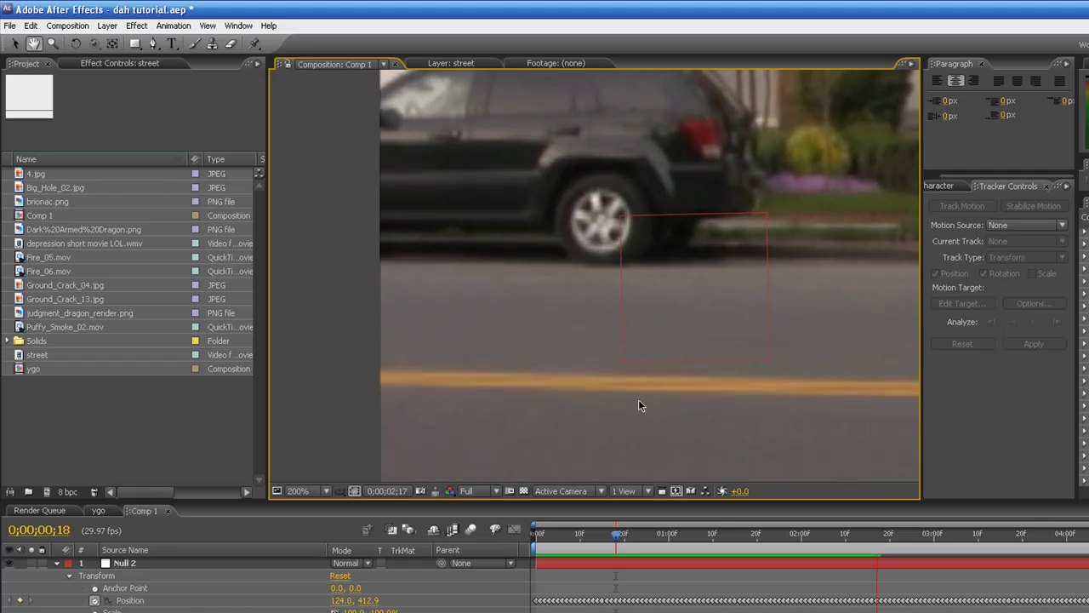
{"action": "key", "text": "space"}
{"action": "scroll", "coordinate": [614, 383], "scroll_direction": "down", "scroll_amount": 2}
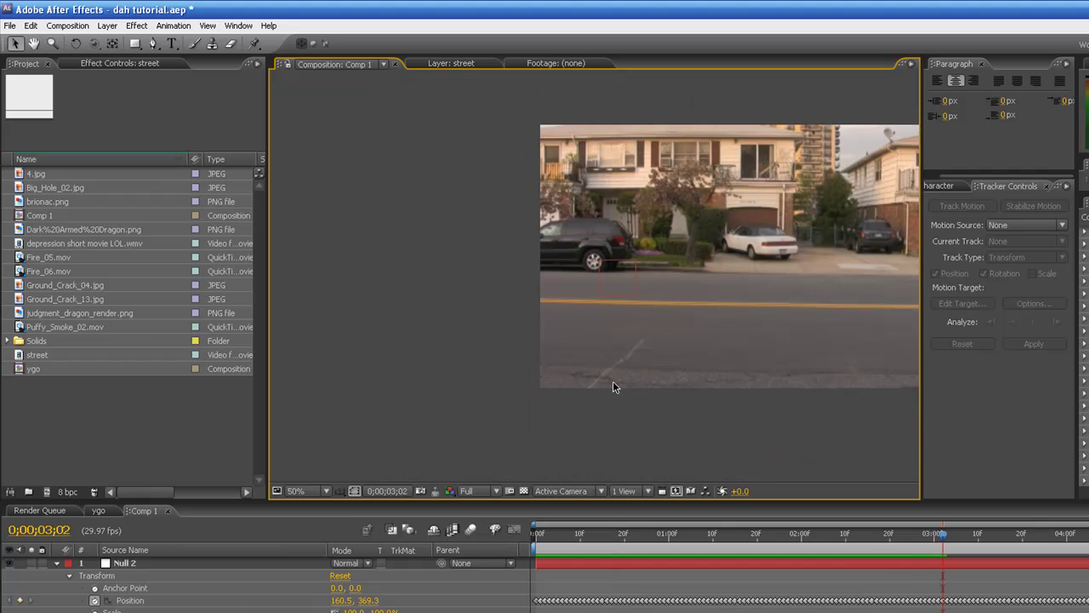
{"action": "key", "text": "space"}
{"action": "left_click_drag", "start_coordinate": [633, 375], "coordinate": [457, 384]}
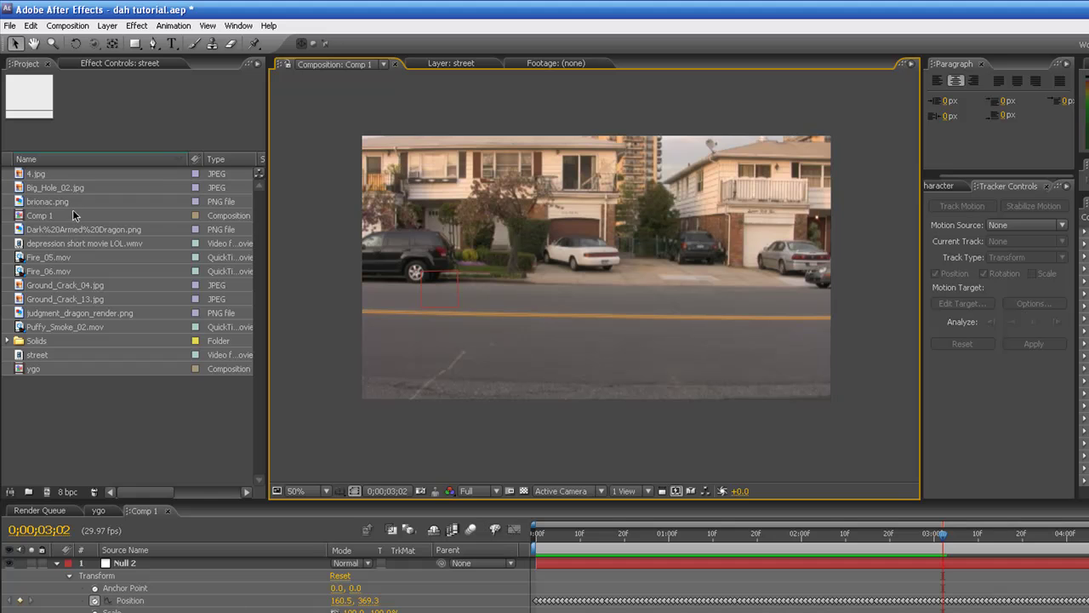
Place Dark%20Armed%20Dragon.png above Null 2 in the composition.
{"action": "left_click_drag", "start_coordinate": [75, 229], "coordinate": [170, 564]}
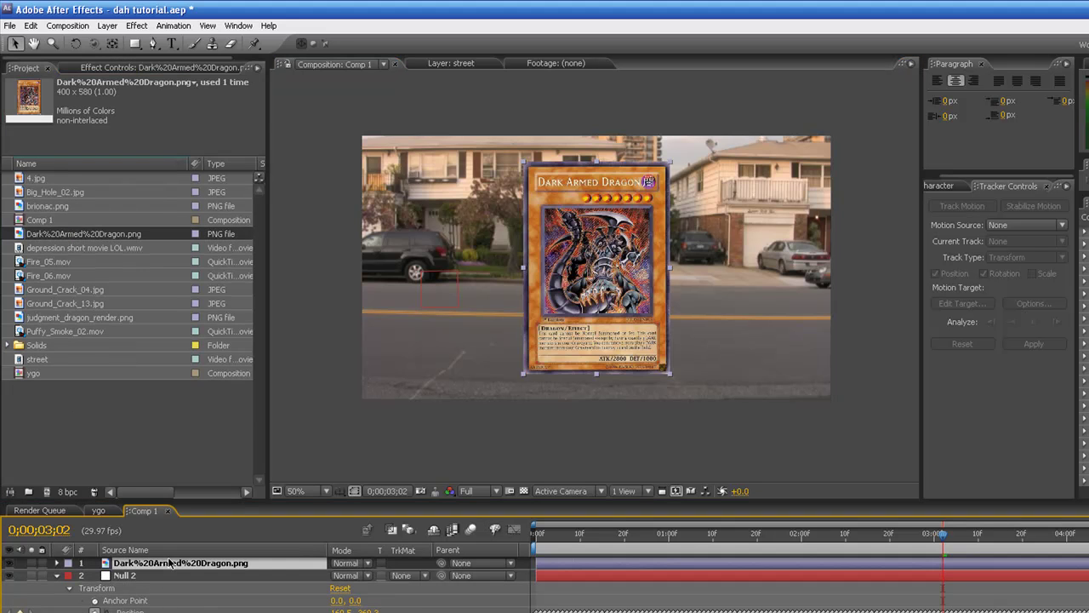
{"action": "scroll", "coordinate": [592, 341], "scroll_direction": "up", "scroll_amount": 3}
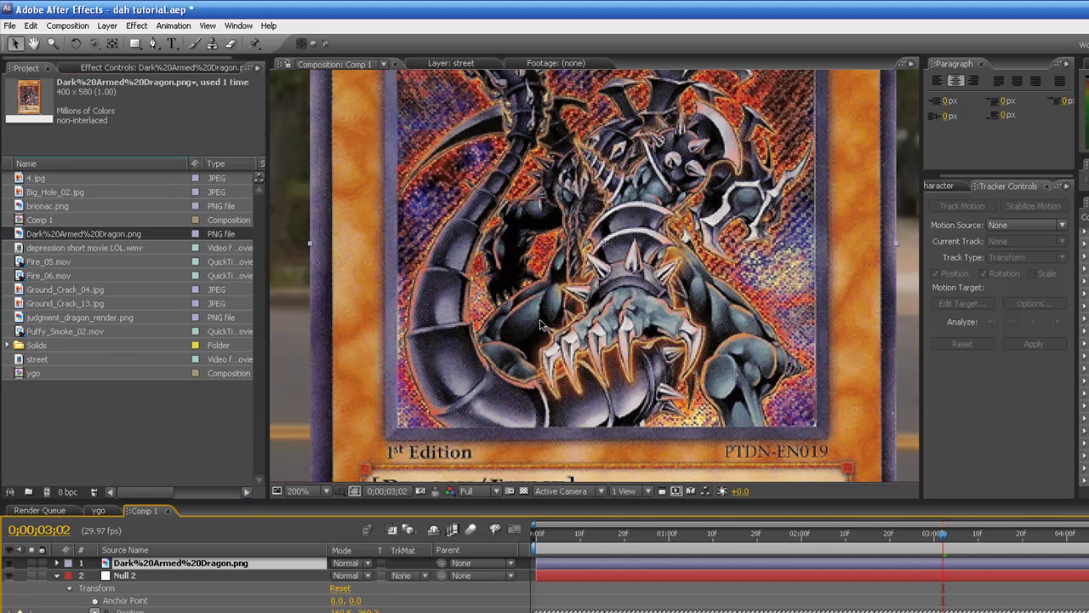
Try a closed Pen tool mask over the card's patterned background beside the dragon's thigh.
{"action": "left_click", "coordinate": [151, 44]}
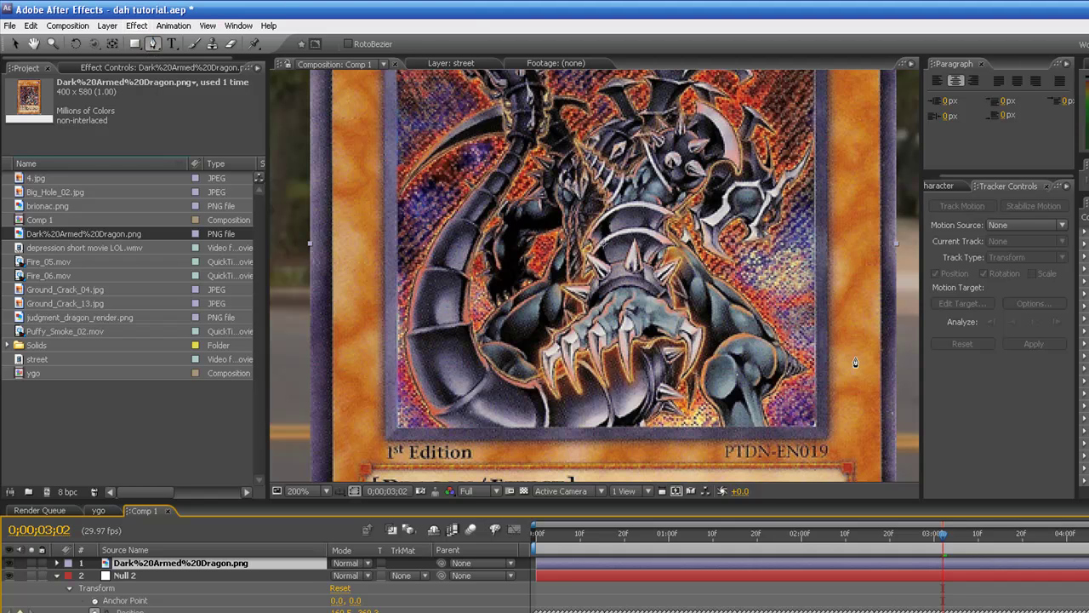
{"action": "scroll", "coordinate": [855, 362], "scroll_direction": "up", "scroll_amount": 2}
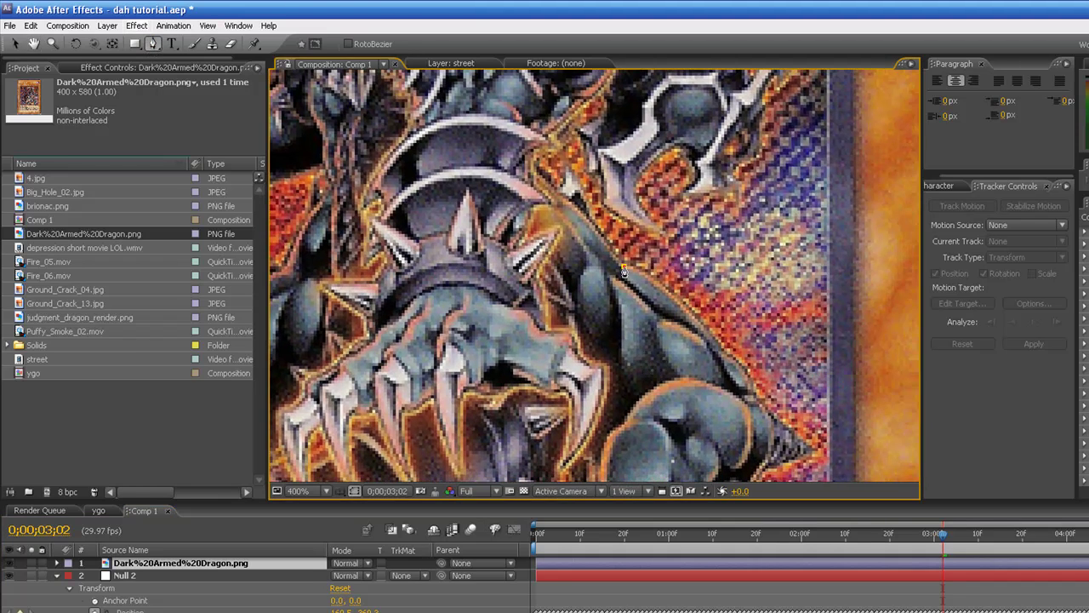
{"action": "left_click", "coordinate": [624, 269]}
{"action": "left_click", "coordinate": [671, 282]}
{"action": "left_click", "coordinate": [742, 361]}
{"action": "left_click", "coordinate": [793, 372]}
{"action": "left_click", "coordinate": [818, 311]}
{"action": "left_click", "coordinate": [790, 242]}
{"action": "left_click", "coordinate": [672, 240]}
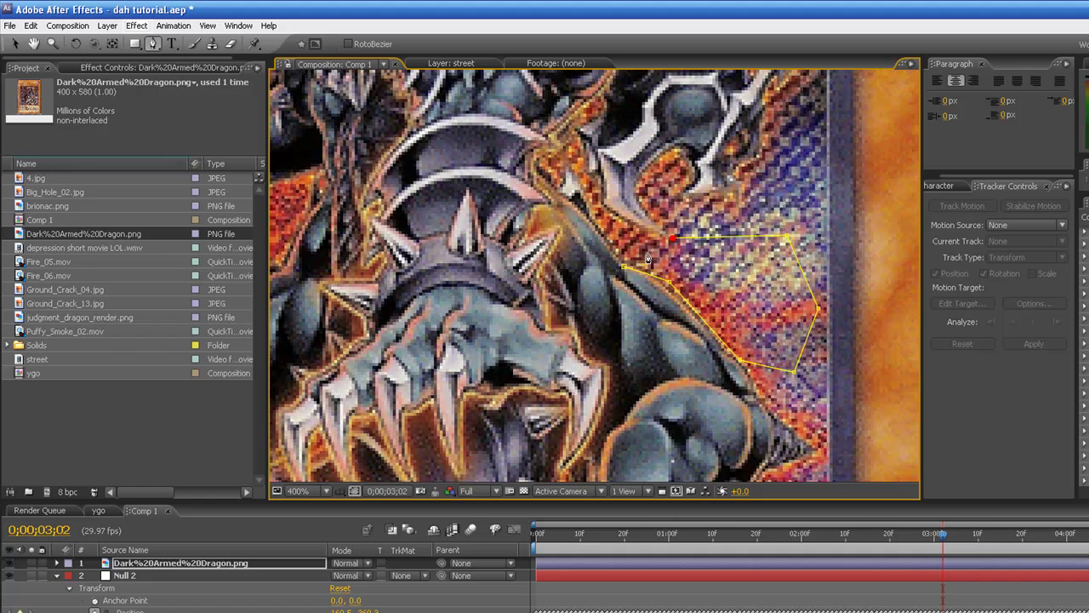
{"action": "left_click", "coordinate": [625, 268]}
{"action": "scroll", "coordinate": [625, 271], "scroll_direction": "up", "scroll_amount": 2}
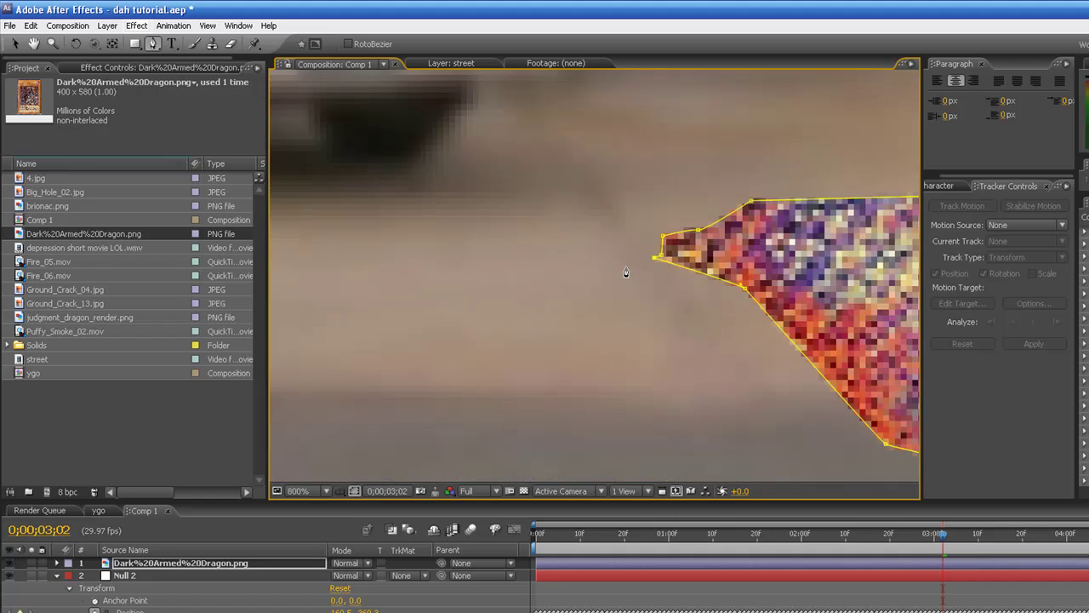
{"action": "scroll", "coordinate": [670, 264], "scroll_direction": "down", "scroll_amount": 1}
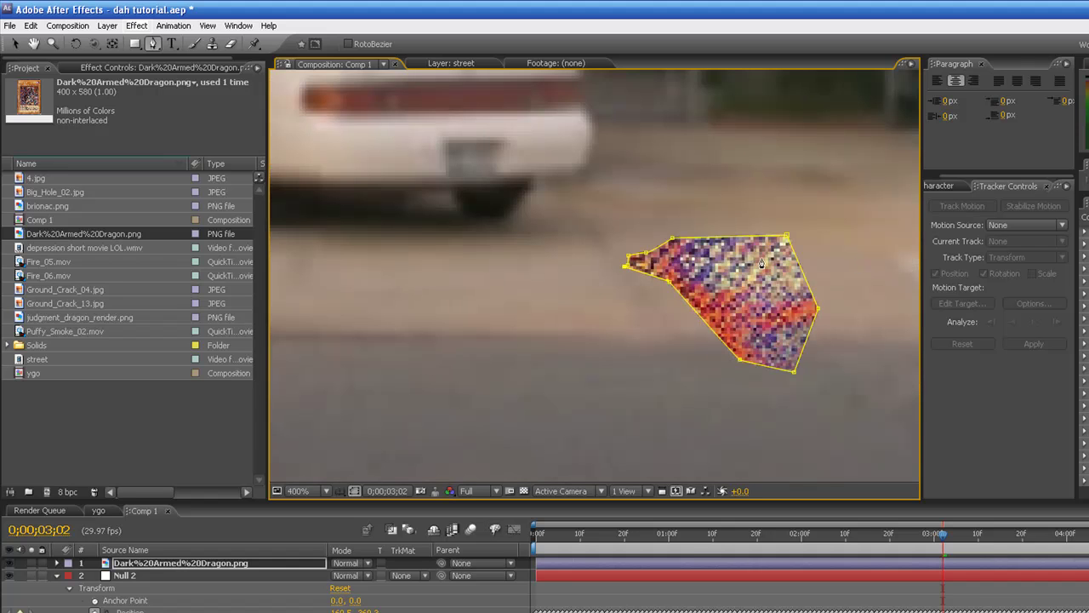
Undo the mask's last points and redraw it as a jagged closed shape over the background beside the thigh.
{"action": "key", "text": "ctrl+z"}
{"action": "key", "text": "ctrl+z"}
{"action": "key", "text": "ctrl+z"}
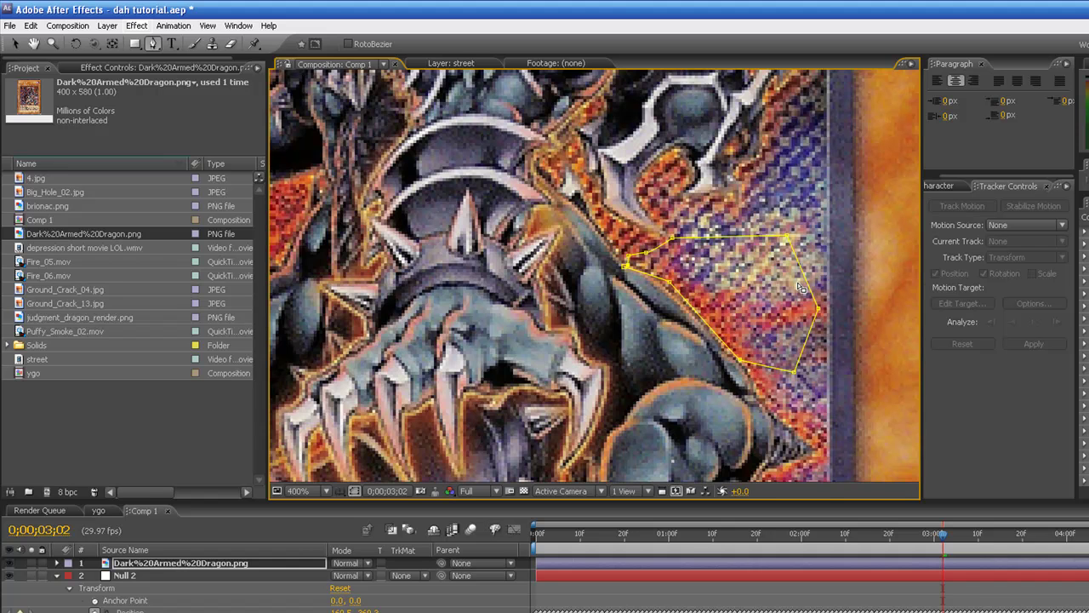
{"action": "scroll", "coordinate": [716, 288], "scroll_direction": "up", "scroll_amount": 1}
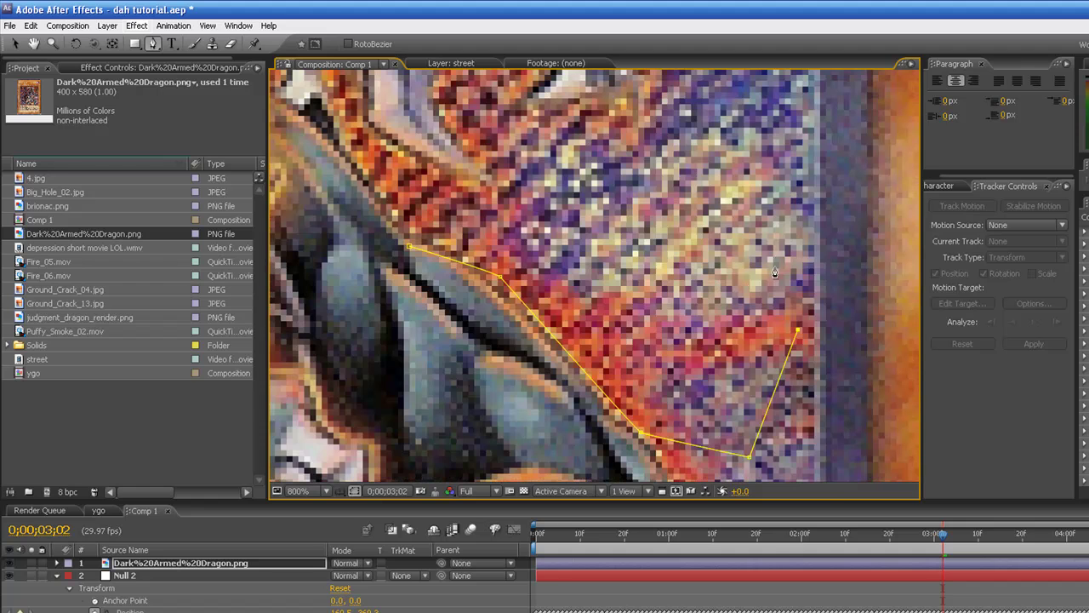
{"action": "left_click", "coordinate": [749, 290]}
{"action": "left_click", "coordinate": [706, 230]}
{"action": "left_click", "coordinate": [668, 171]}
{"action": "left_click", "coordinate": [787, 137]}
{"action": "left_click_drag", "start_coordinate": [590, 164], "coordinate": [548, 177]}
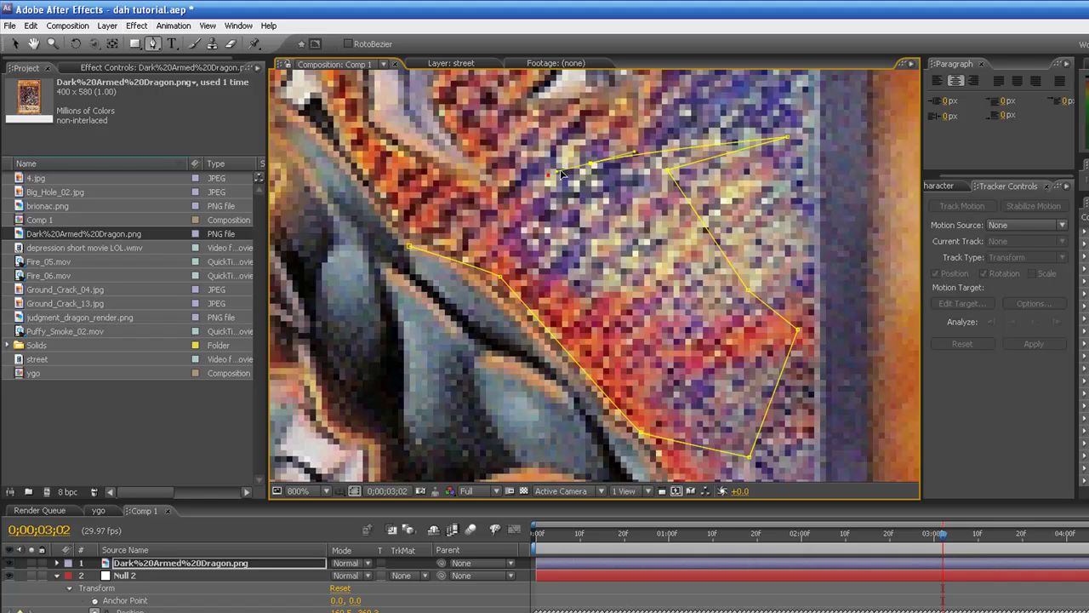
{"action": "left_click_drag", "start_coordinate": [571, 153], "coordinate": [628, 196]}
{"action": "left_click_drag", "start_coordinate": [637, 153], "coordinate": [531, 247]}
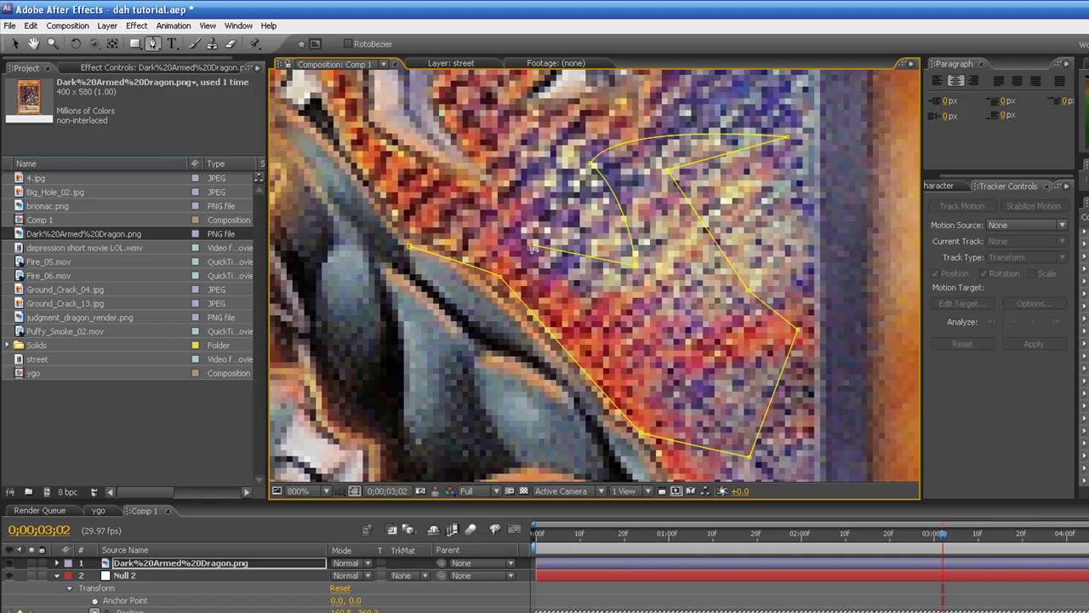
{"action": "left_click", "coordinate": [409, 249]}
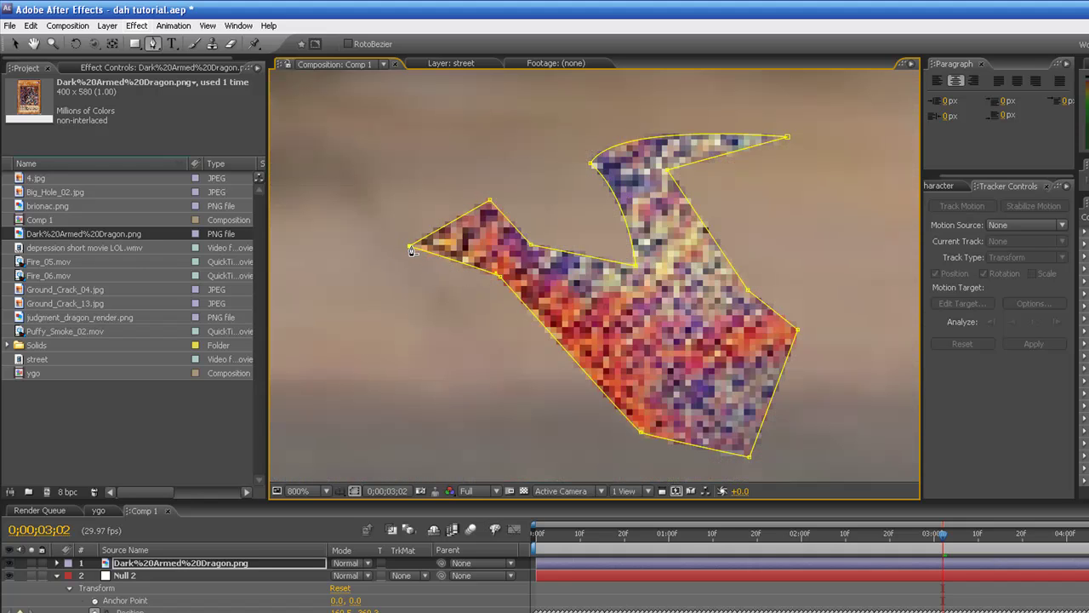
Undo all the points of the jagged mask on the dragon card.
{"action": "key", "text": "ctrl+z"}
{"action": "key", "text": "ctrl+z"}
{"action": "key", "text": "ctrl+z"}
{"action": "key", "text": "ctrl+z"}
{"action": "key", "text": "ctrl+z"}
{"action": "key", "text": "ctrl+z"}
{"action": "key", "text": "ctrl+z"}
{"action": "key", "text": "ctrl+z"}
{"action": "key", "text": "ctrl+z"}
{"action": "key", "text": "ctrl+z"}
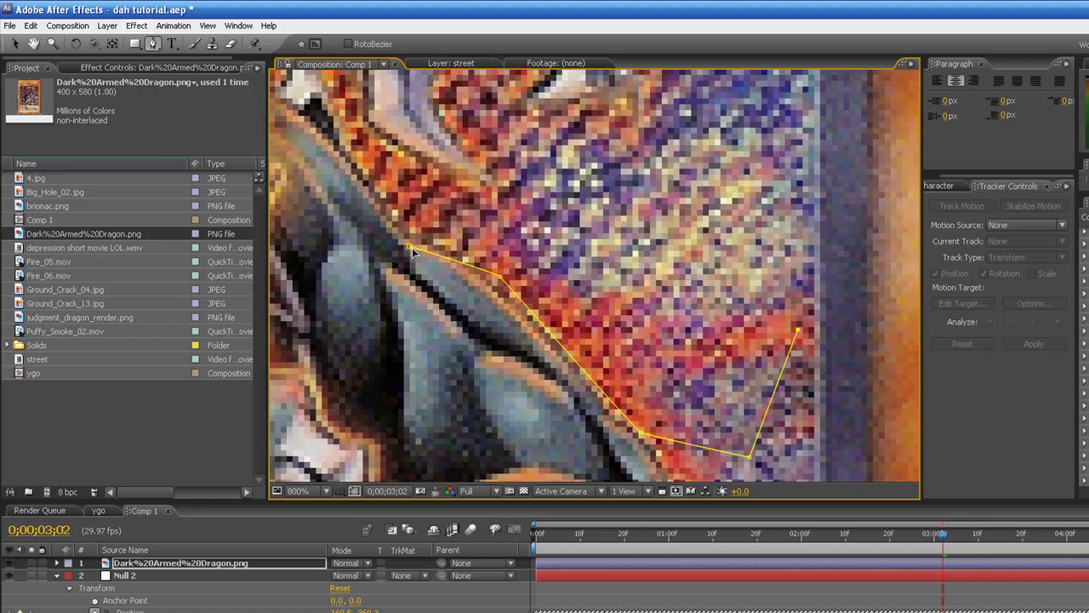
{"action": "key", "text": "ctrl+z"}
{"action": "key", "text": "ctrl+z"}
{"action": "key", "text": "ctrl+z"}
{"action": "key", "text": "ctrl+z"}
{"action": "key", "text": "ctrl+z"}
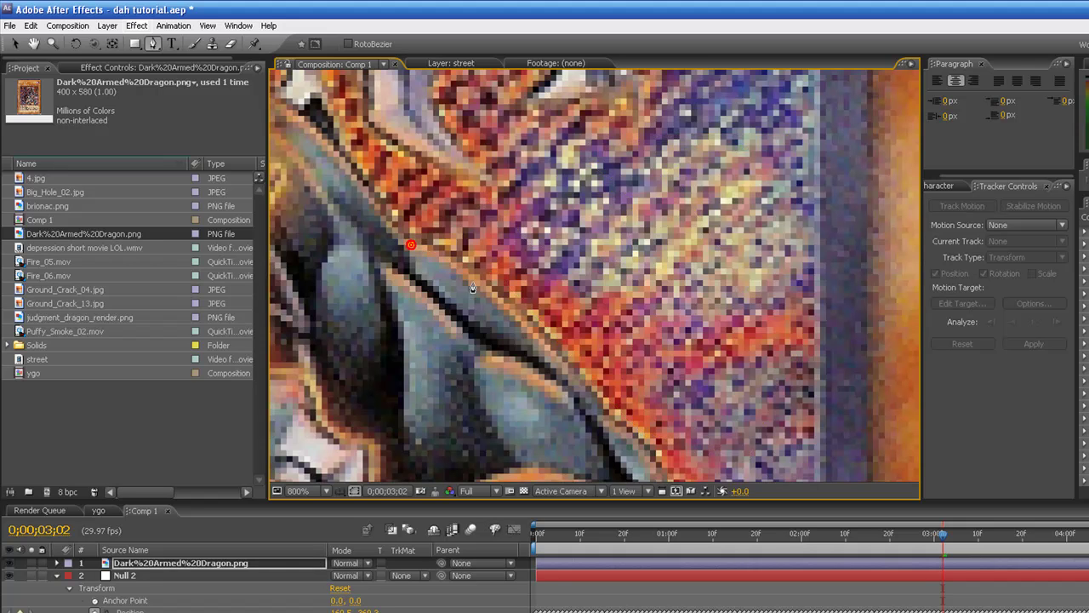
Trace a new Pen tool mask closely along the outer edge of the dragon's thigh down to the knee spike.
{"action": "left_click", "coordinate": [482, 287]}
{"action": "left_click", "coordinate": [535, 330]}
{"action": "left_click", "coordinate": [572, 373]}
{"action": "left_click", "coordinate": [599, 402]}
{"action": "left_click", "coordinate": [611, 415]}
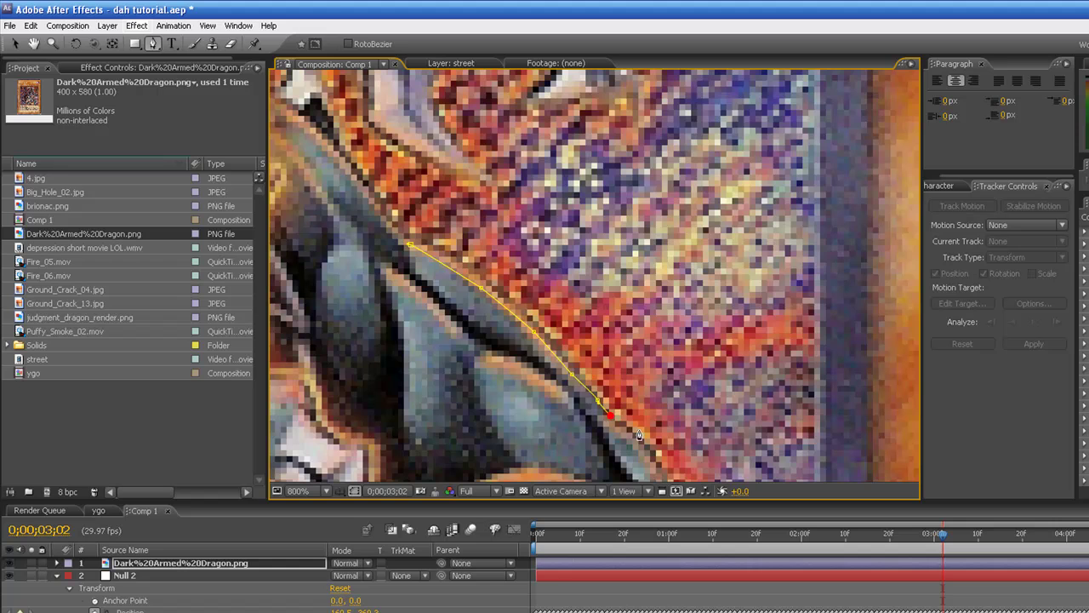
{"action": "left_click_drag", "start_coordinate": [638, 435], "coordinate": [778, 269]}
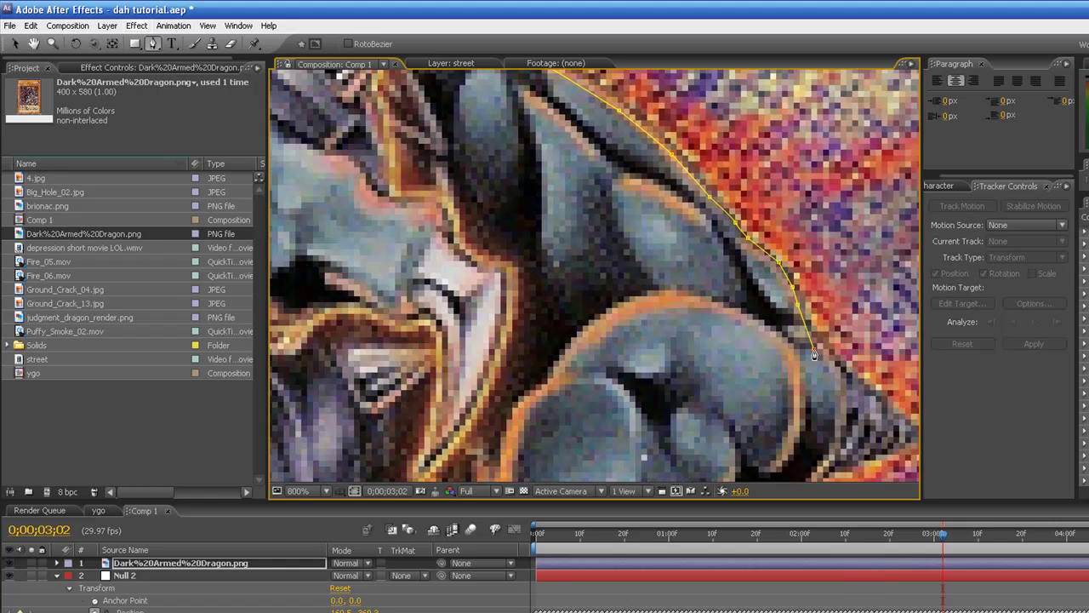
{"action": "left_click", "coordinate": [950, 437]}
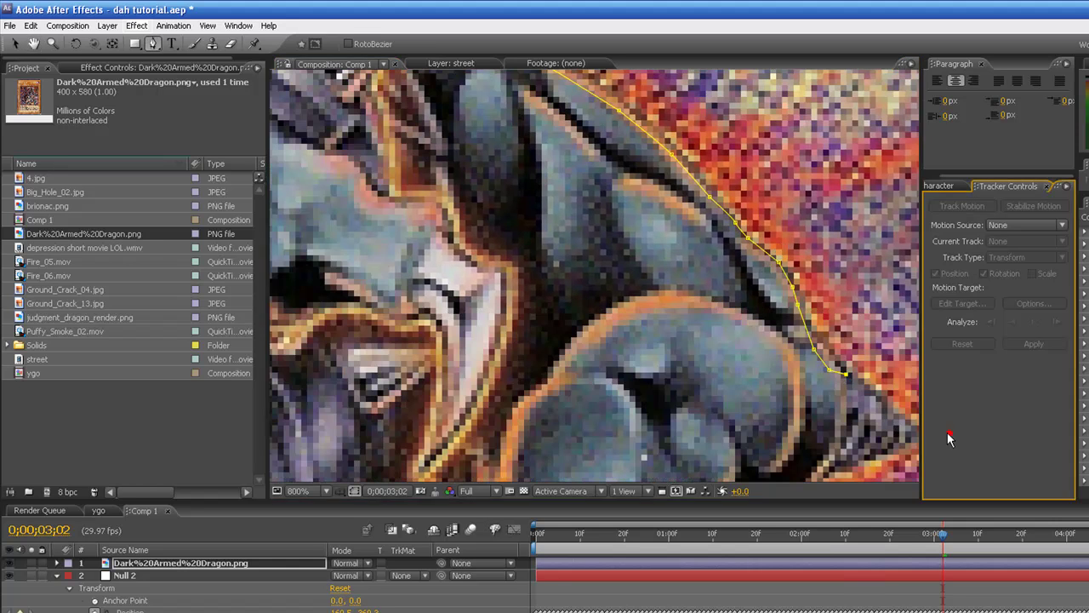
Continue the mask around the knee spike and lower leg, and close it at its starting point on the thigh.
{"action": "scroll", "coordinate": [890, 437], "scroll_direction": "down", "scroll_amount": 1}
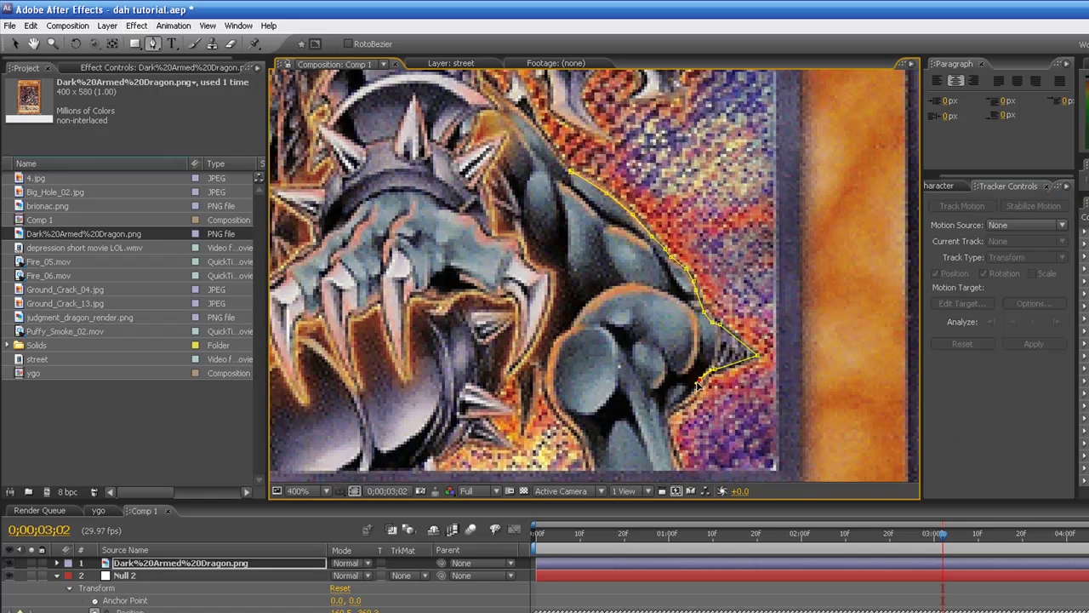
{"action": "left_click", "coordinate": [614, 428]}
{"action": "left_click", "coordinate": [580, 410]}
{"action": "left_click", "coordinate": [564, 396]}
{"action": "left_click", "coordinate": [557, 365]}
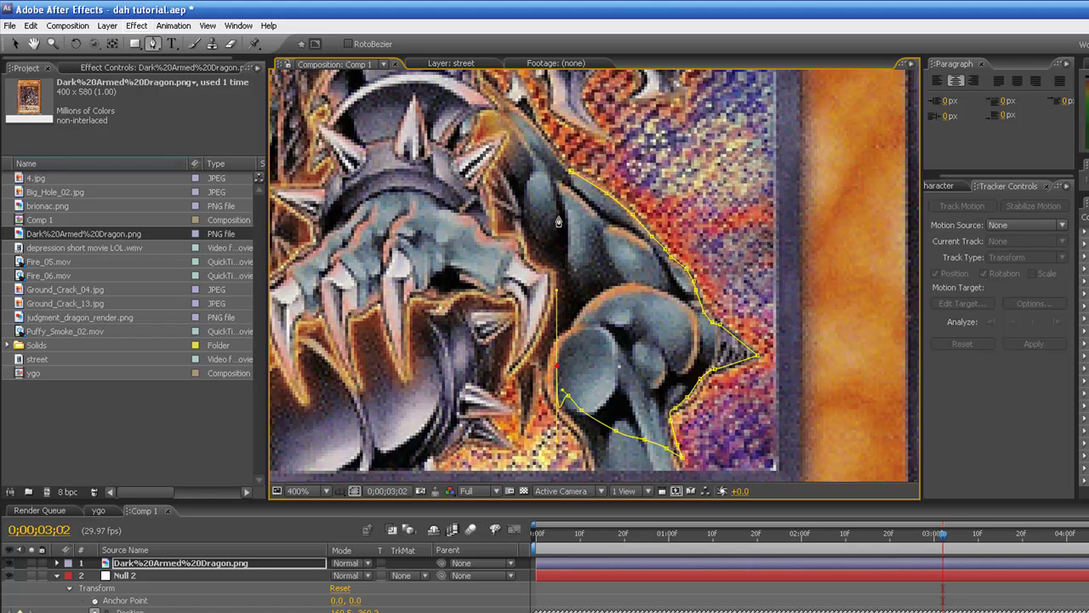
{"action": "left_click", "coordinate": [571, 172]}
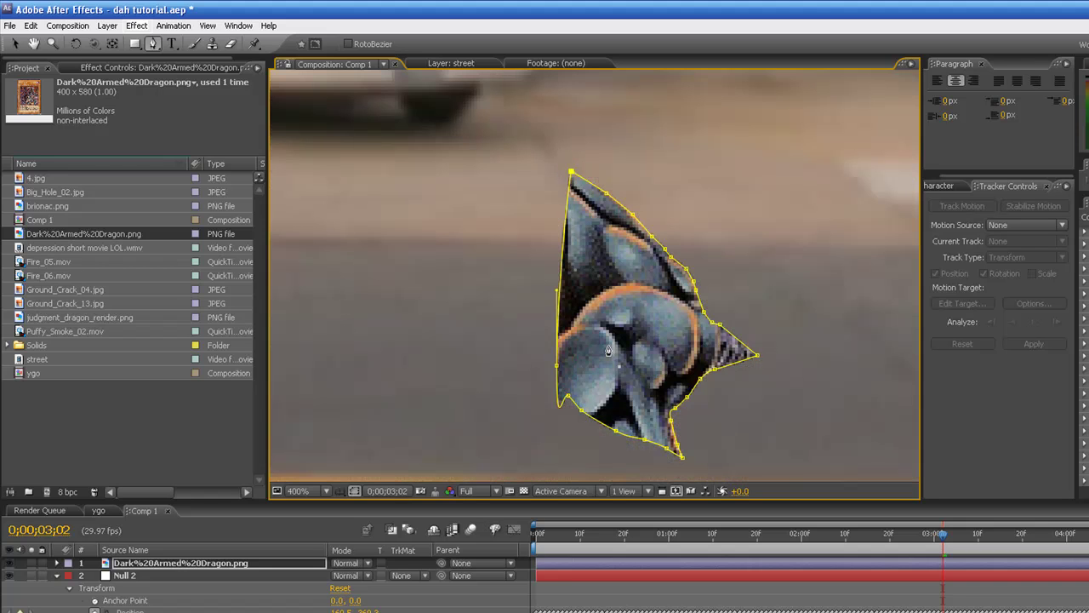
Undo the mask's last points and delete the Dark%20Armed%20Dragon.png layer from the composition.
{"action": "key", "text": "ctrl+z"}
{"action": "key", "text": "ctrl+z"}
{"action": "key", "text": "ctrl+z"}
{"action": "key", "text": "ctrl+z"}
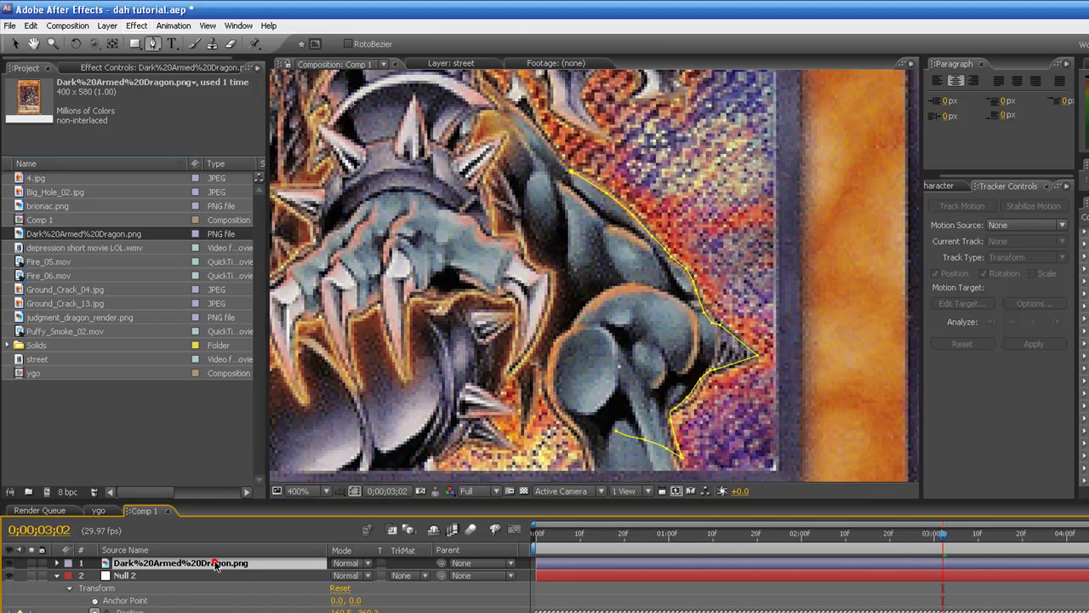
{"action": "key", "text": "Delete"}
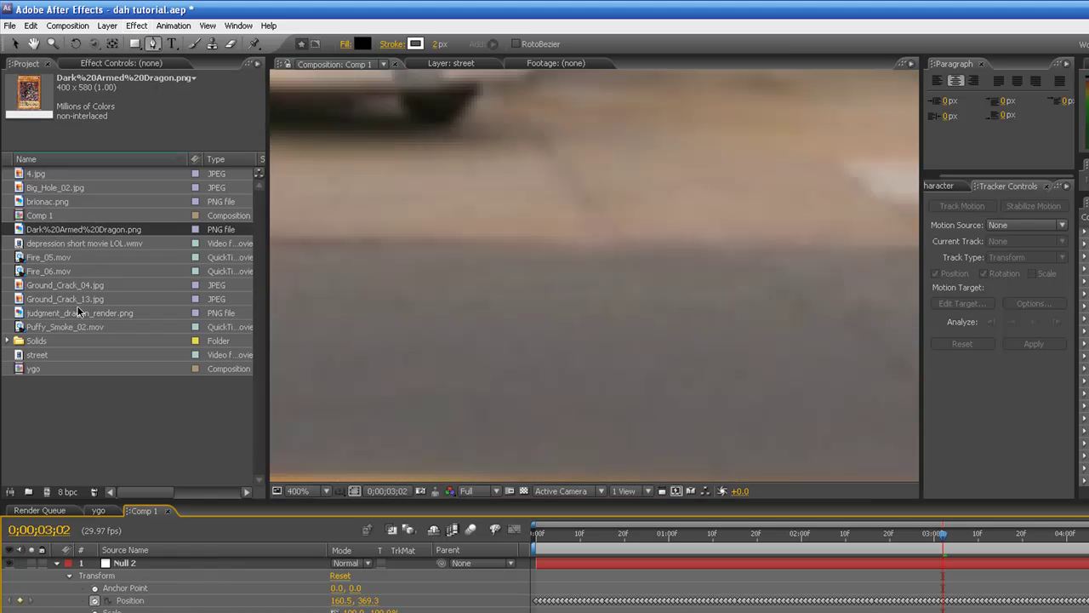
Place judgment_dragon_render.png above Null 2 in the composition, switch to the Selection tool and bring the whole frame into view.
{"action": "left_click", "coordinate": [84, 327]}
{"action": "left_click", "coordinate": [84, 316]}
{"action": "left_click_drag", "start_coordinate": [138, 312], "coordinate": [229, 558]}
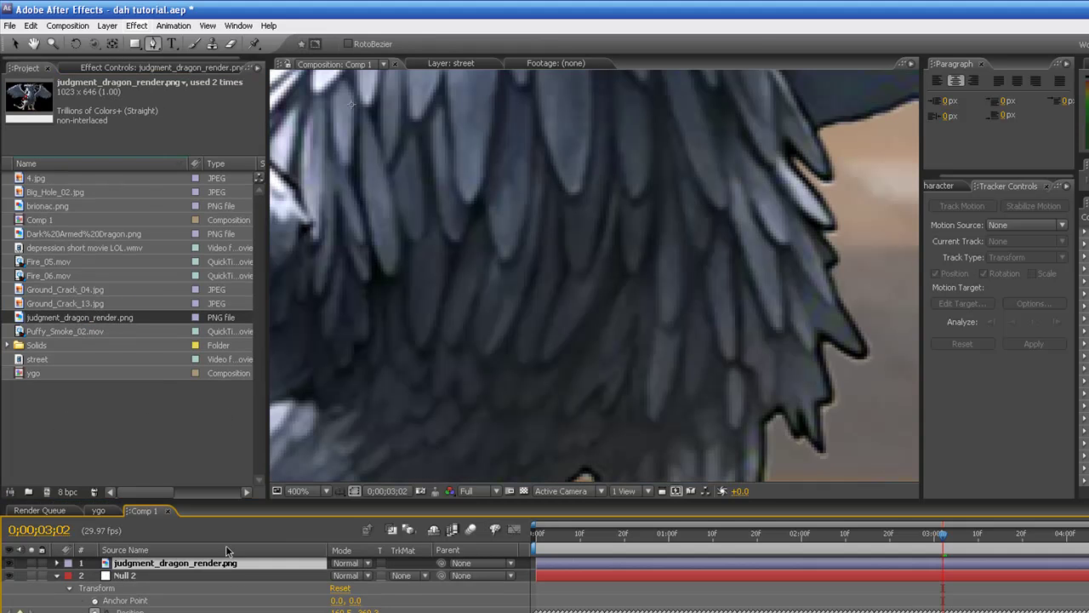
{"action": "left_click", "coordinate": [14, 44]}
{"action": "scroll", "coordinate": [478, 220], "scroll_direction": "down", "scroll_amount": 3}
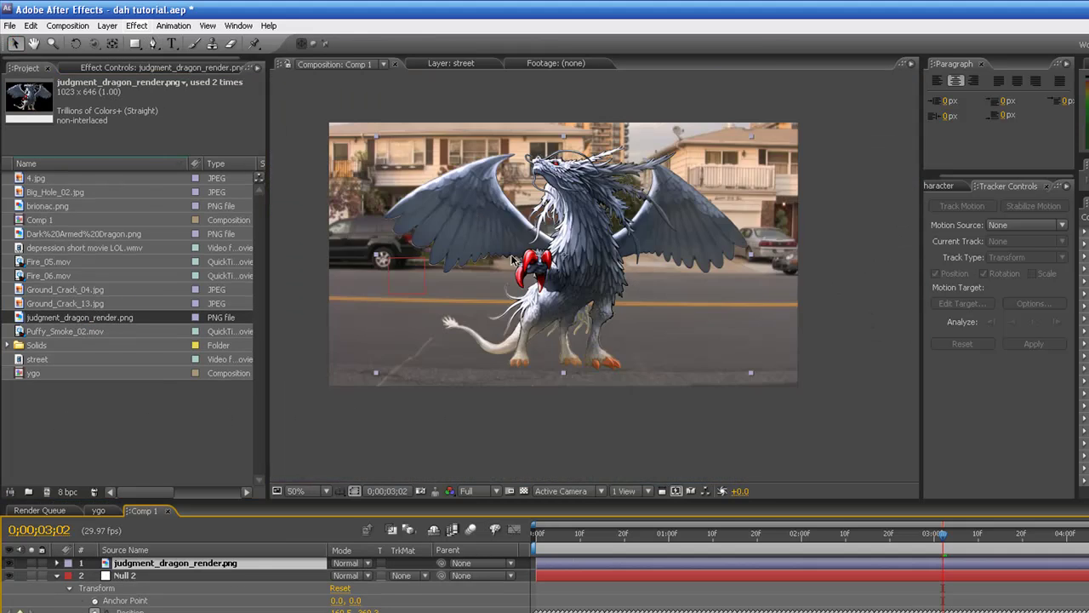
{"action": "scroll", "coordinate": [512, 257], "scroll_direction": "up", "scroll_amount": 1}
{"action": "scroll", "coordinate": [575, 286], "scroll_direction": "down", "scroll_amount": 2}
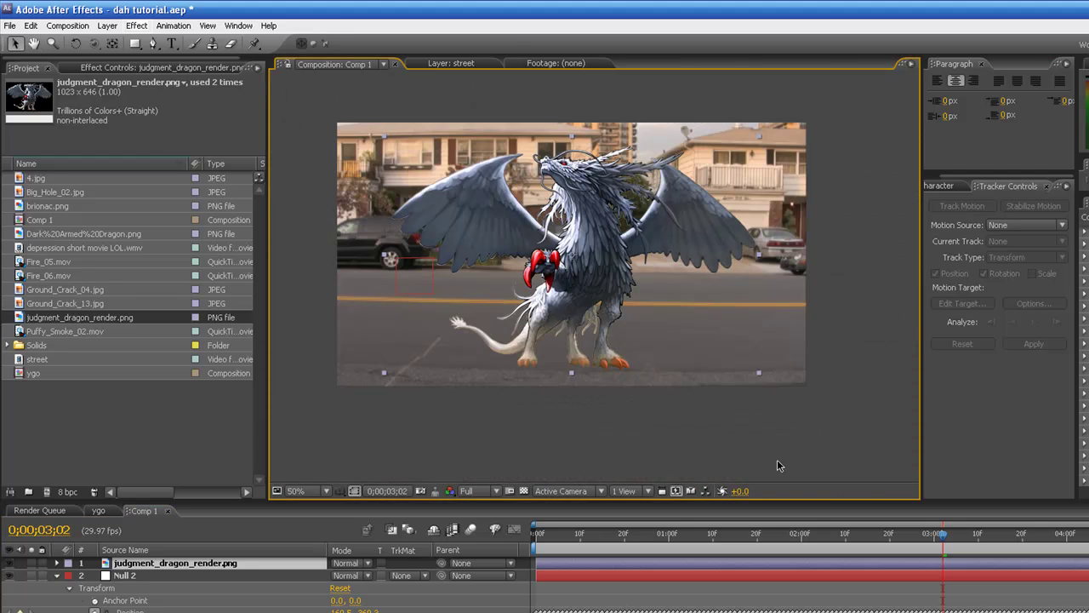
At the first frame, scale the judgment_dragon_render.png layer down to about half its size.
{"action": "left_click", "coordinate": [737, 557]}
{"action": "key", "text": "Home"}
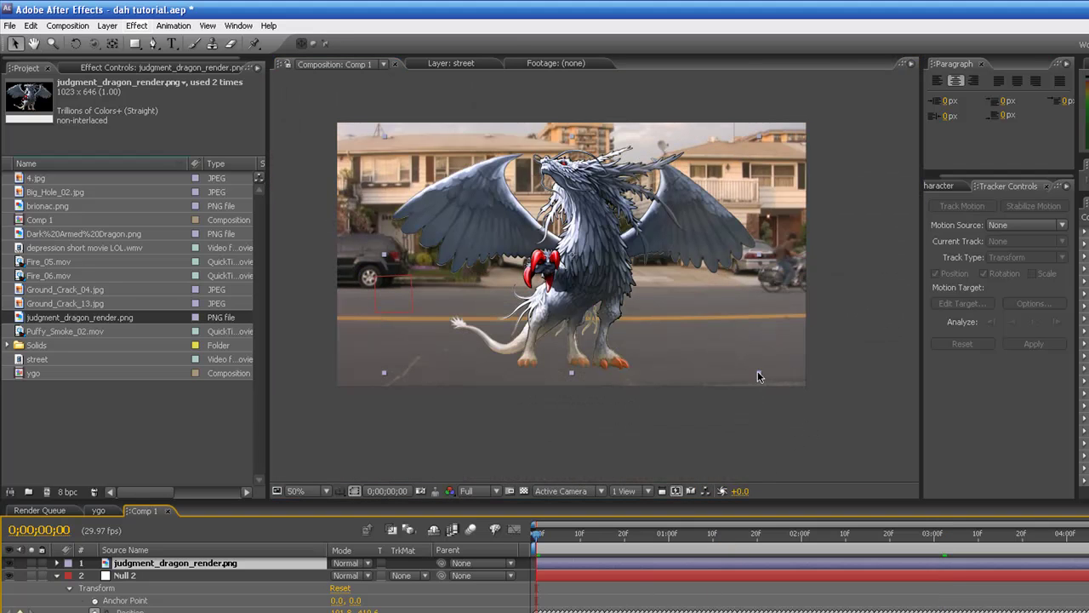
{"action": "left_click_drag", "start_coordinate": [756, 373], "coordinate": [672, 308]}
{"action": "scroll", "coordinate": [668, 308], "scroll_direction": "up", "scroll_amount": 2}
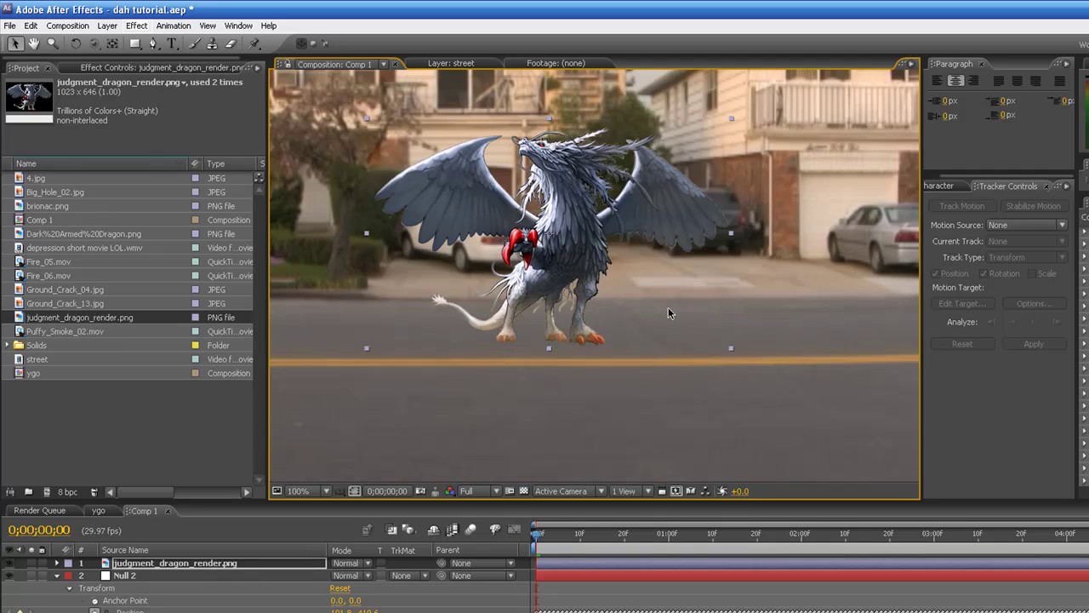
Enlarge the judgment_dragon_render.png layer slightly and position it so the dragon's feet stand on the yellow road line.
{"action": "left_click_drag", "start_coordinate": [739, 366], "coordinate": [773, 400]}
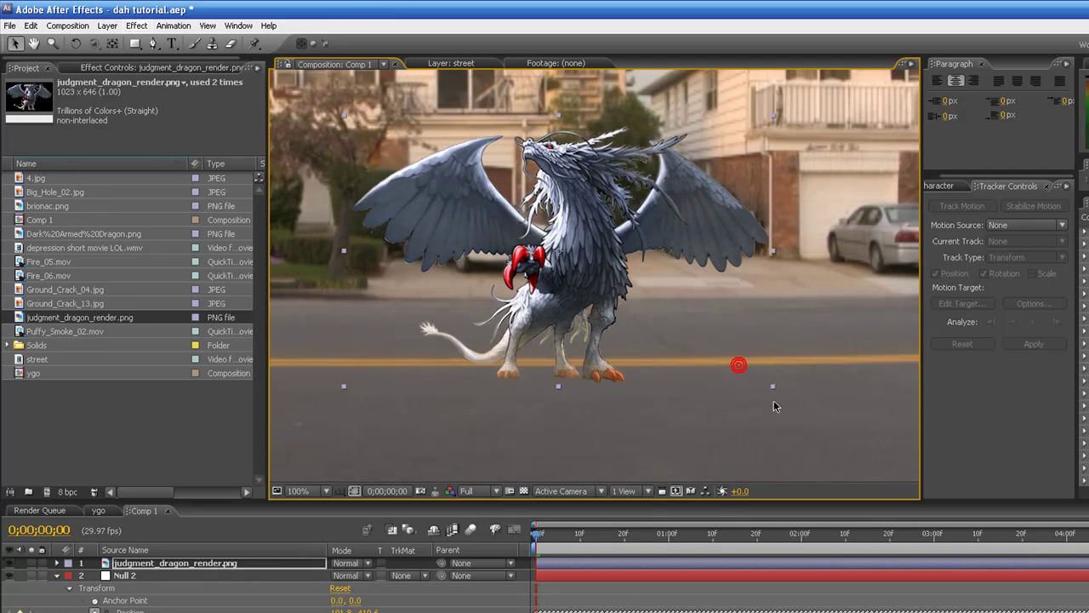
{"action": "left_click", "coordinate": [741, 379]}
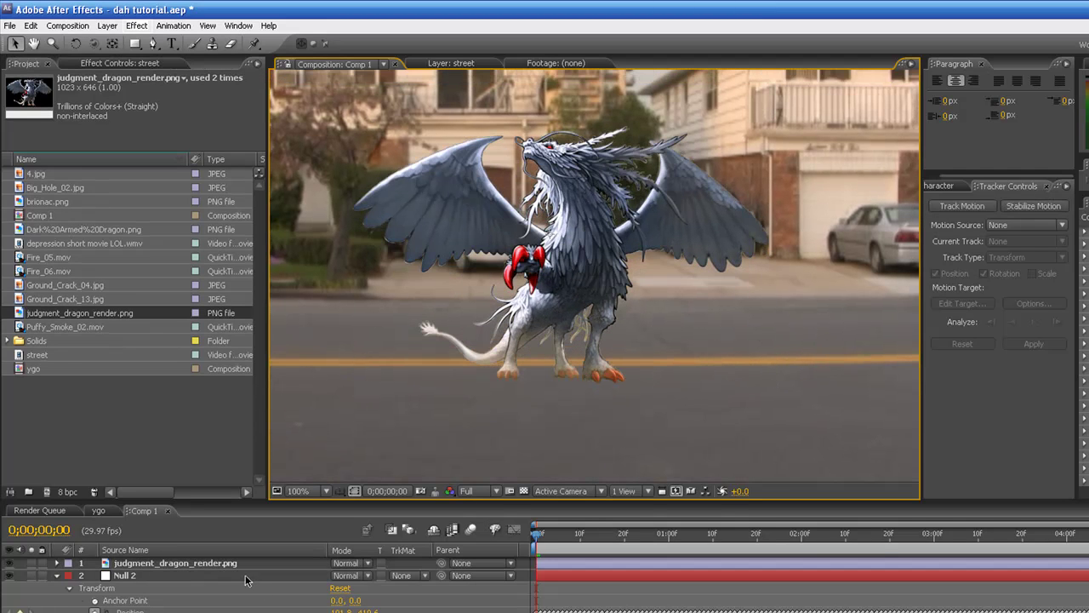
{"action": "left_click", "coordinate": [245, 563]}
{"action": "left_click_drag", "start_coordinate": [626, 358], "coordinate": [695, 367]}
{"action": "key", "text": "space"}
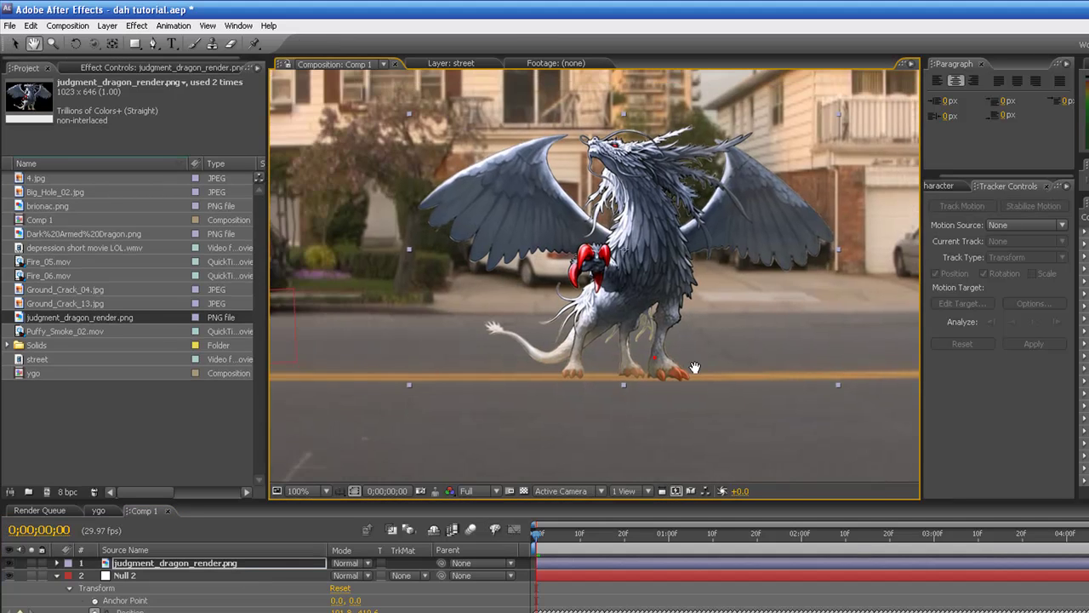
Parent the judgment_dragon_render.png layer to Null 2.
{"action": "scroll", "coordinate": [694, 368], "scroll_direction": "down", "scroll_amount": 2}
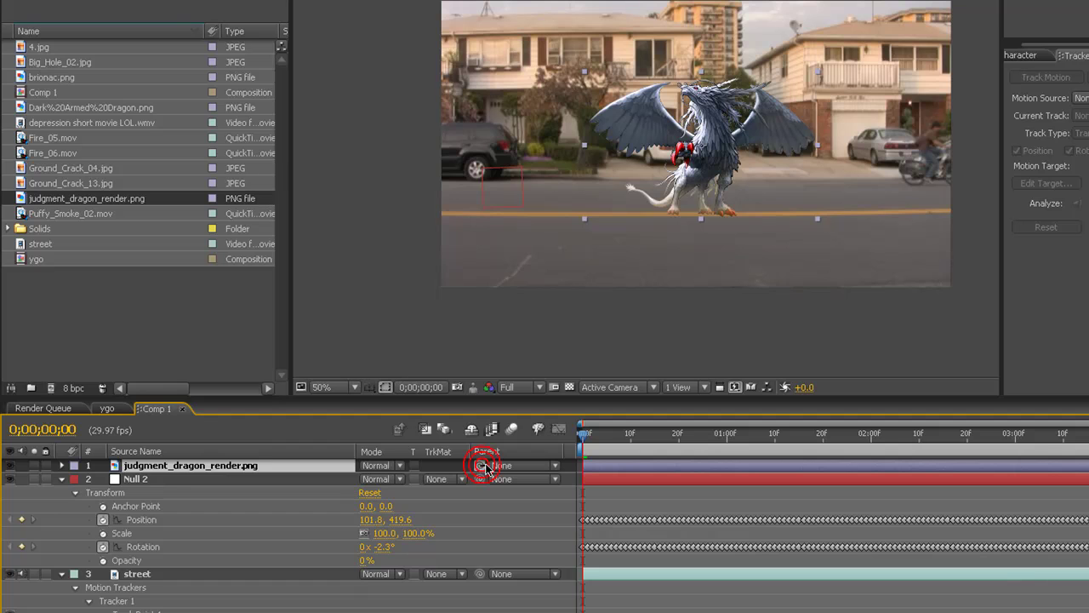
{"action": "left_click_drag", "start_coordinate": [481, 467], "coordinate": [184, 479]}
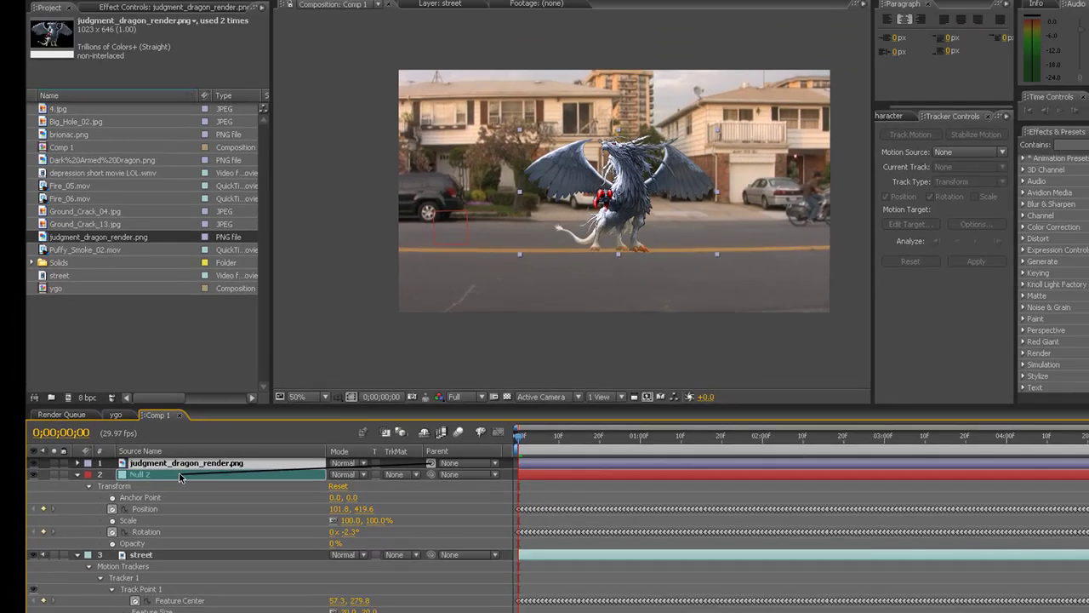
{"action": "scroll", "coordinate": [703, 285], "scroll_direction": "up", "scroll_amount": 2}
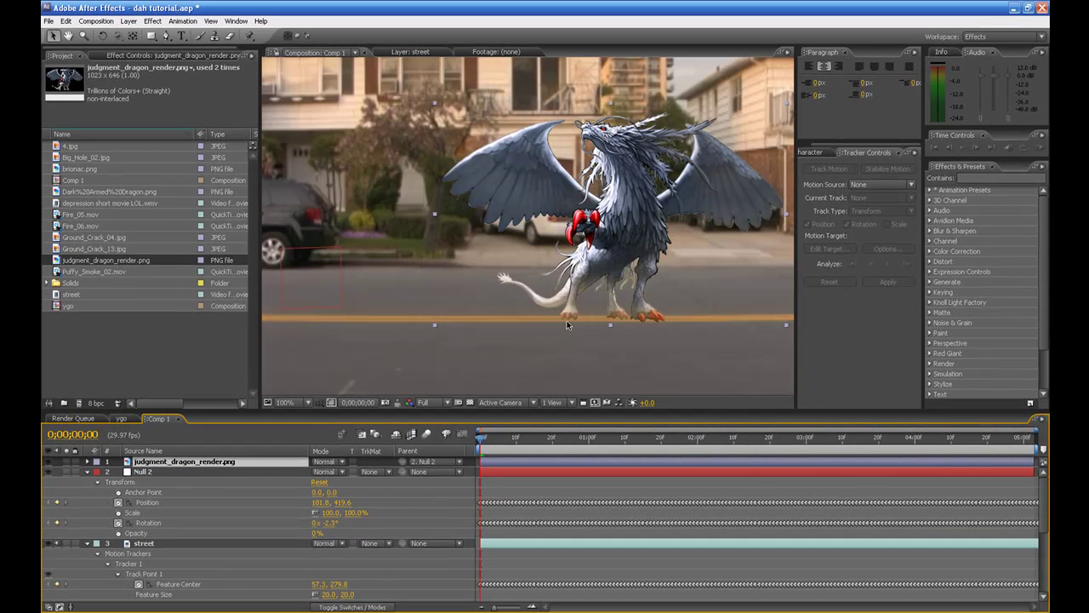
Play a RAM preview of the composition to check how the dragon follows the tracked camera movement.
{"action": "left_click", "coordinate": [264, 471]}
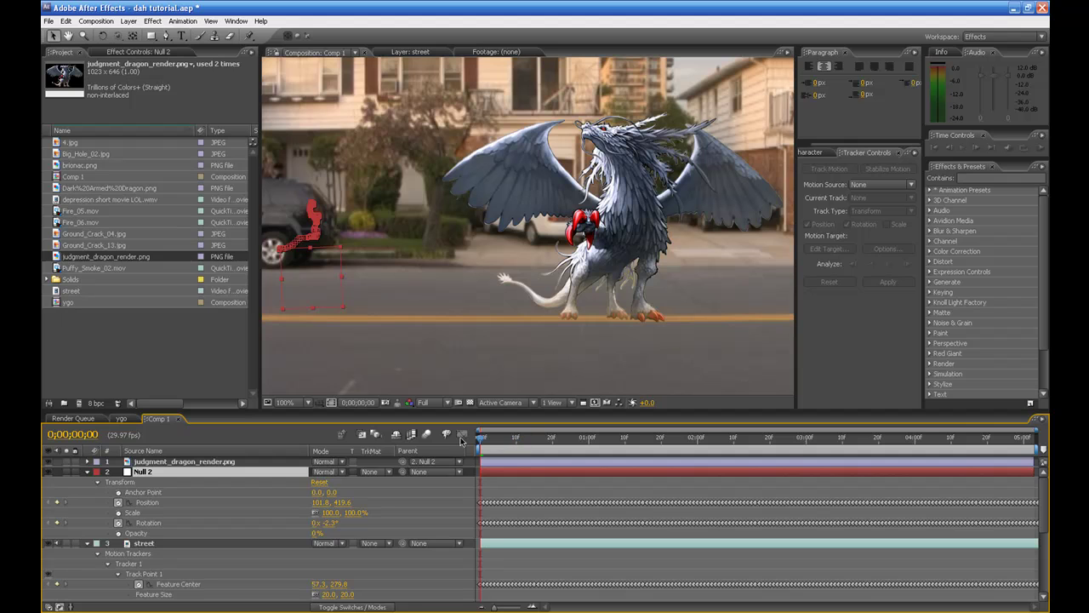
{"action": "left_click", "coordinate": [1038, 148]}
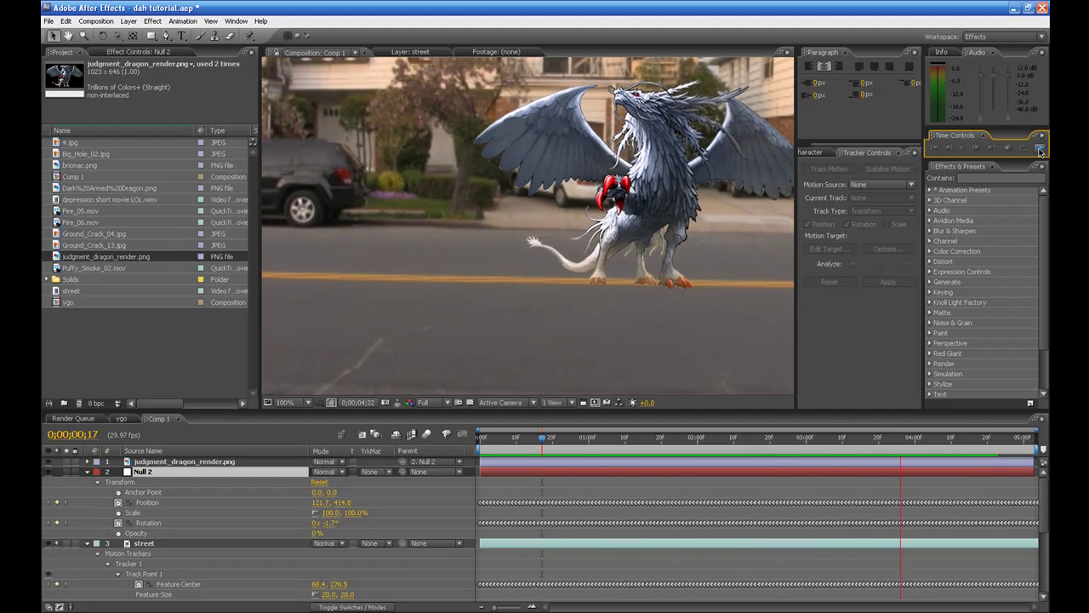
{"action": "left_click", "coordinate": [1040, 149]}
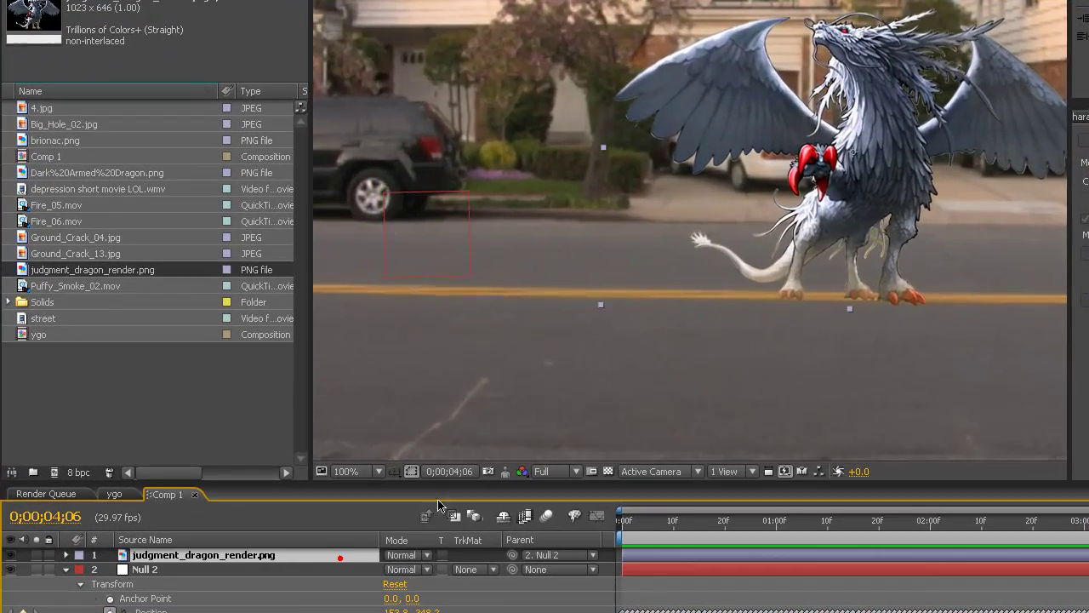
Select the judgment_dragon_render.png layer and move the current time to 0;00;02;29.
{"action": "scroll", "coordinate": [632, 161], "scroll_direction": "down", "scroll_amount": 2}
{"action": "left_click", "coordinate": [936, 368]}
{"action": "scroll", "coordinate": [844, 333], "scroll_direction": "up", "scroll_amount": 1}
{"action": "left_click_drag", "start_coordinate": [834, 246], "coordinate": [751, 316]}
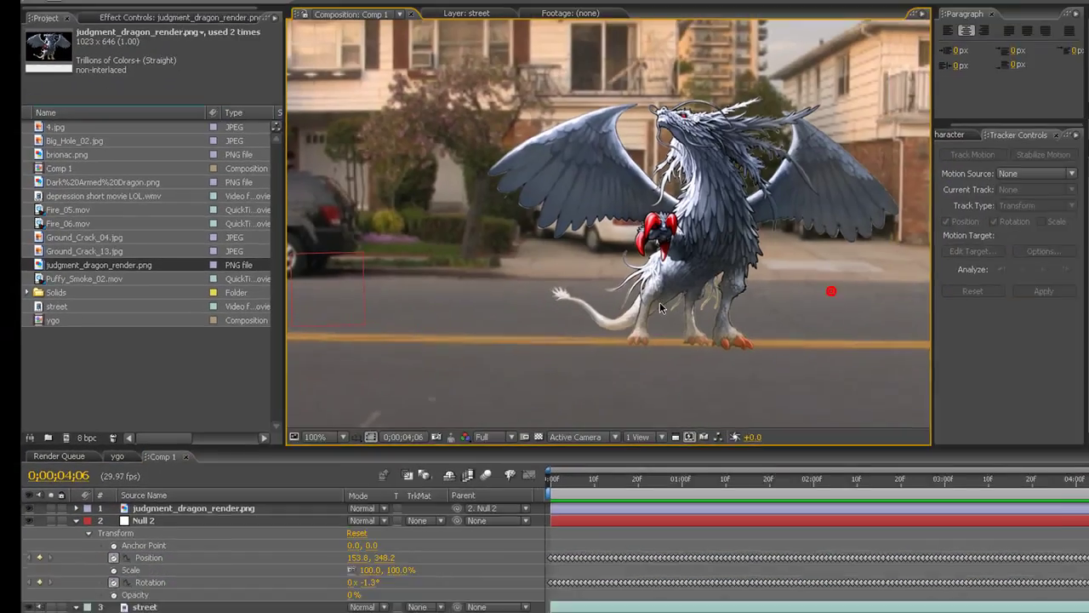
{"action": "left_click", "coordinate": [303, 508]}
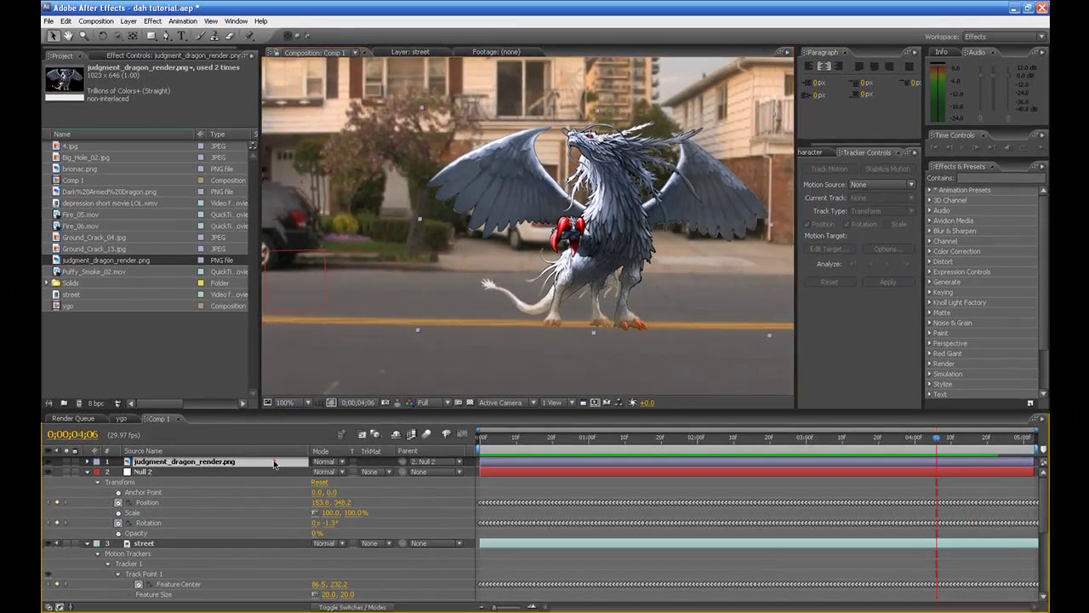
{"action": "left_click", "coordinate": [564, 490]}
{"action": "left_click_drag", "start_coordinate": [491, 448], "coordinate": [804, 442]}
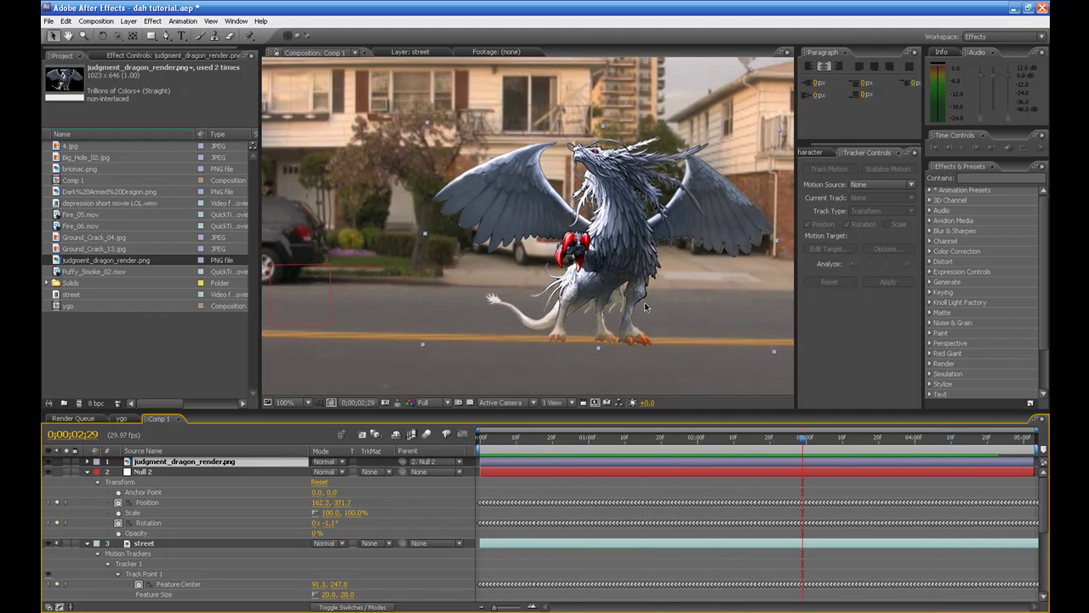
{"action": "key", "text": "h"}
{"action": "left_click_drag", "start_coordinate": [618, 298], "coordinate": [622, 257]}
{"action": "key", "text": "v"}
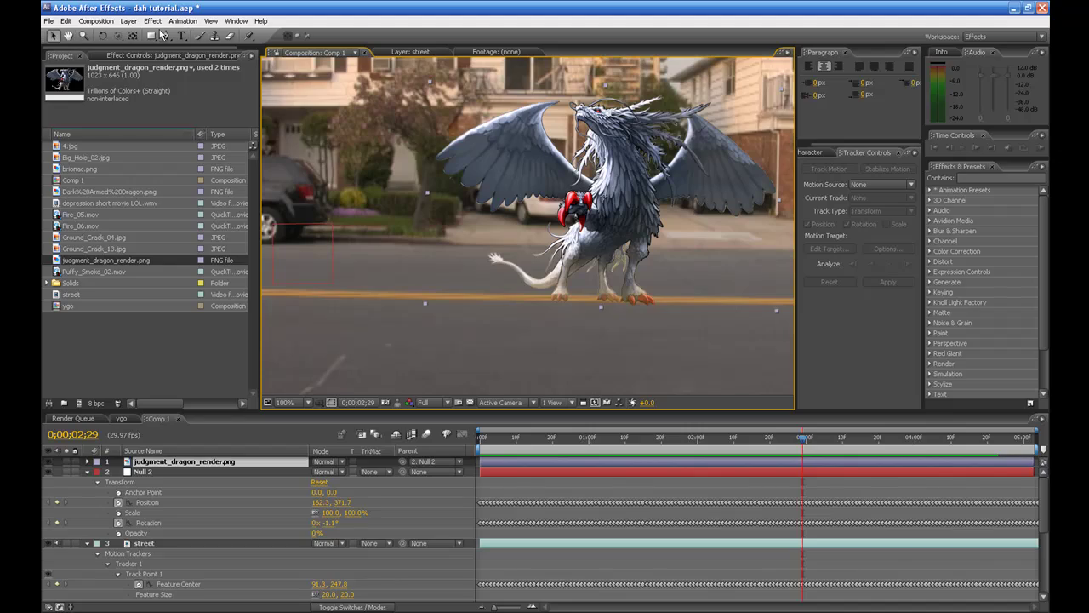
Create a black 1280 x 720 solid and place it directly below the judgment_dragon_render.png layer.
{"action": "left_click", "coordinate": [131, 21]}
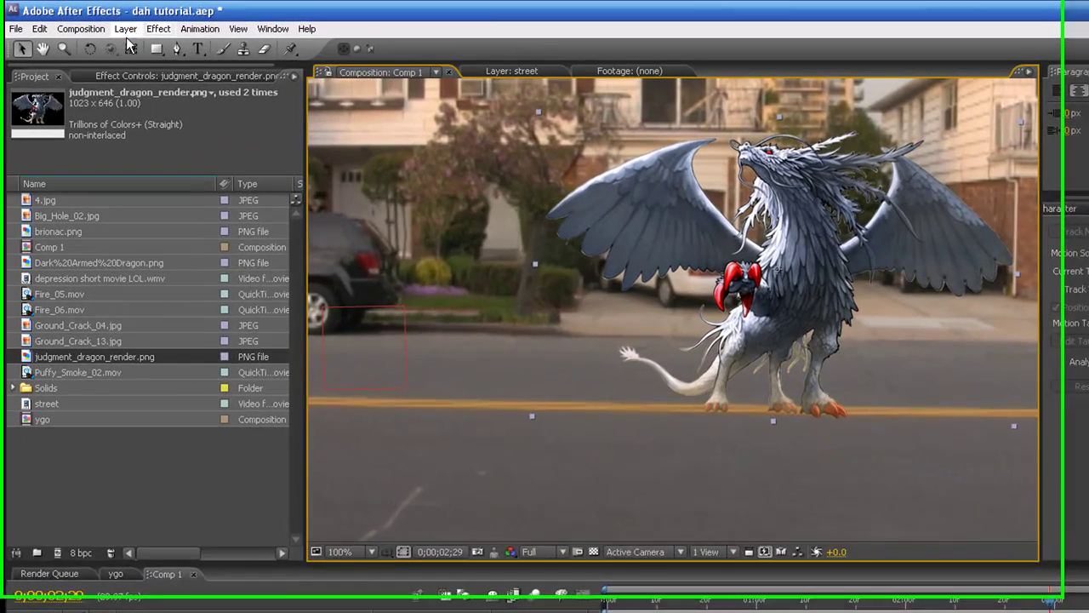
{"action": "left_click", "coordinate": [126, 28]}
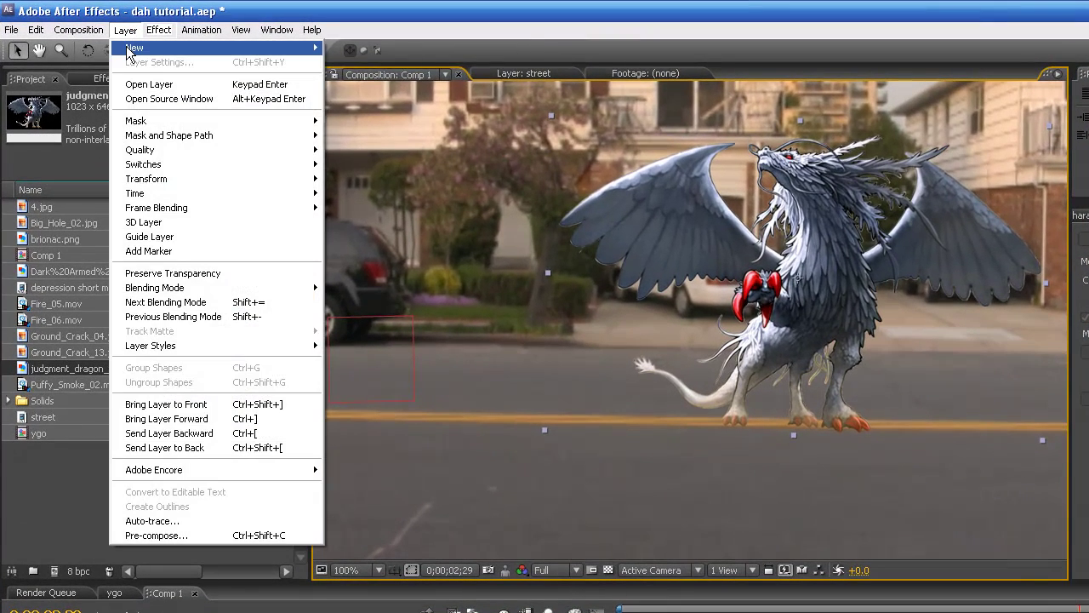
{"action": "left_click", "coordinate": [125, 30]}
{"action": "left_click", "coordinate": [125, 30]}
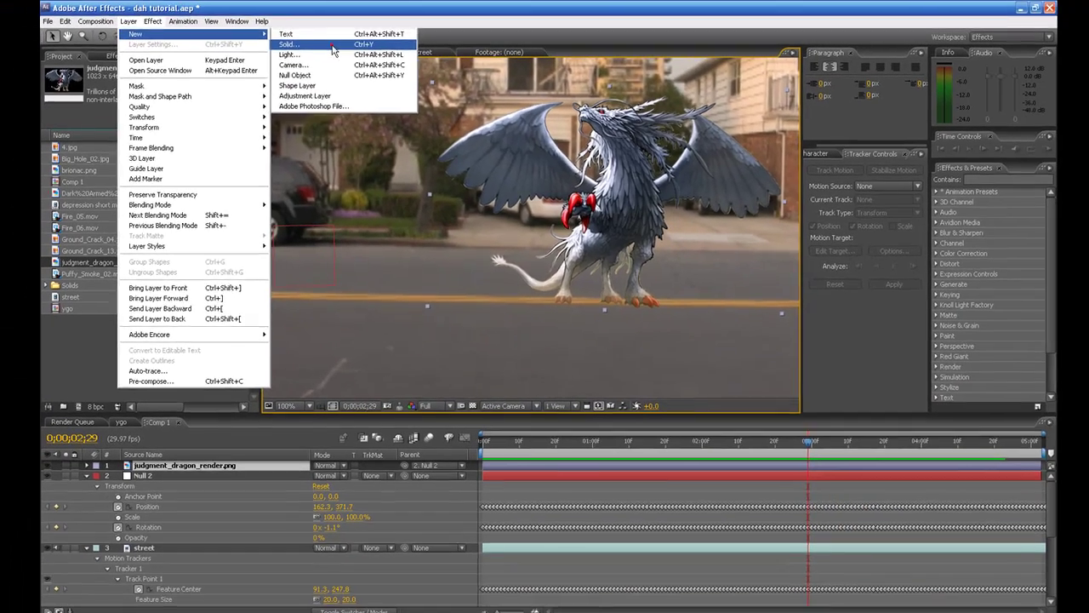
{"action": "left_click", "coordinate": [380, 55]}
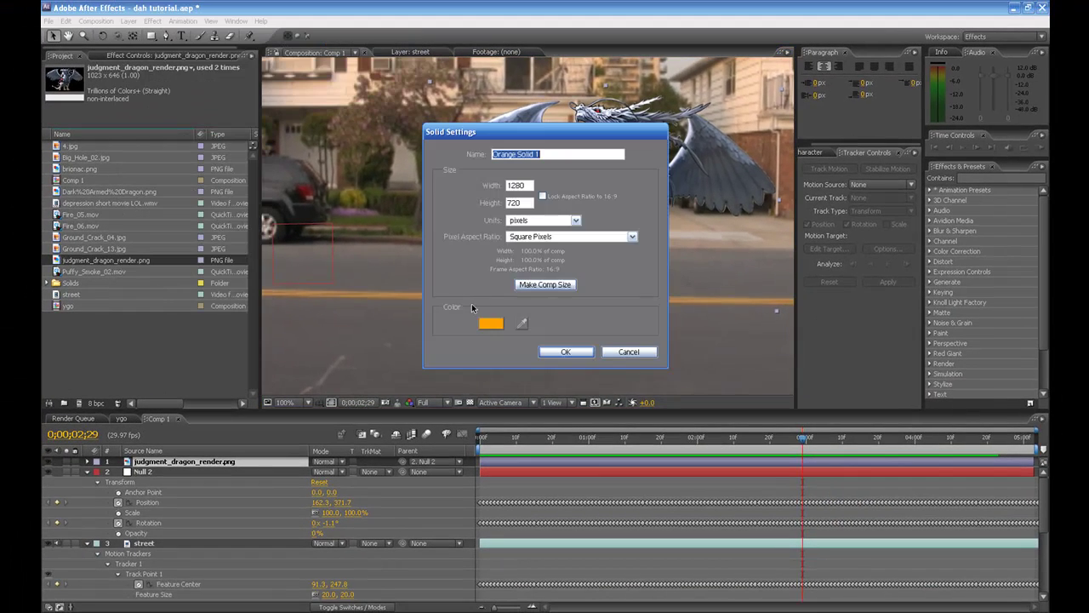
{"action": "left_click", "coordinate": [483, 323]}
{"action": "left_click", "coordinate": [499, 416]}
{"action": "key", "text": "Return"}
{"action": "key", "text": "Return"}
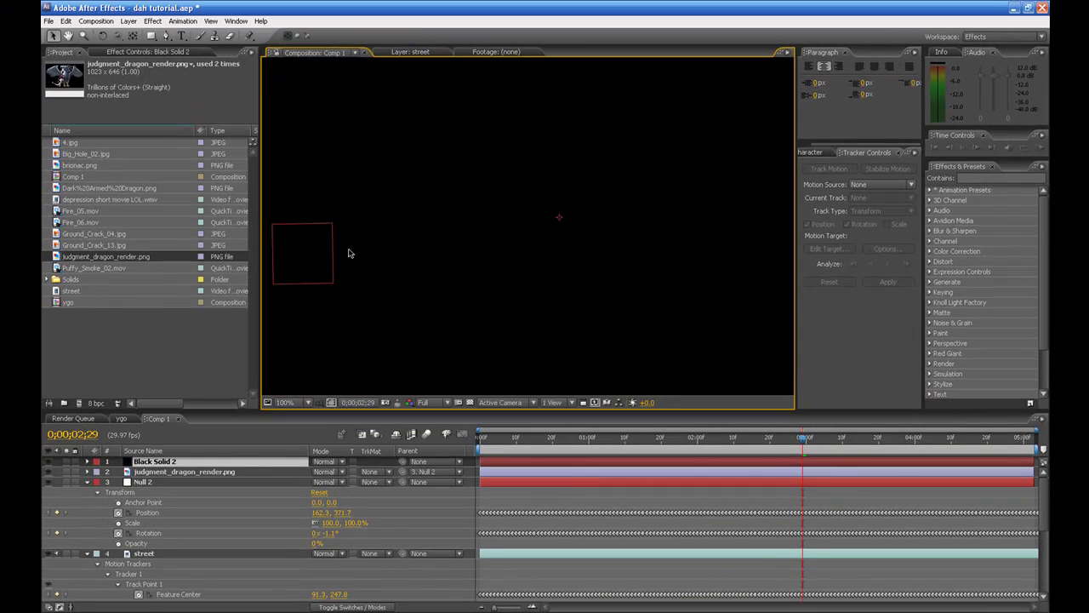
{"action": "left_click_drag", "start_coordinate": [153, 461], "coordinate": [158, 477]}
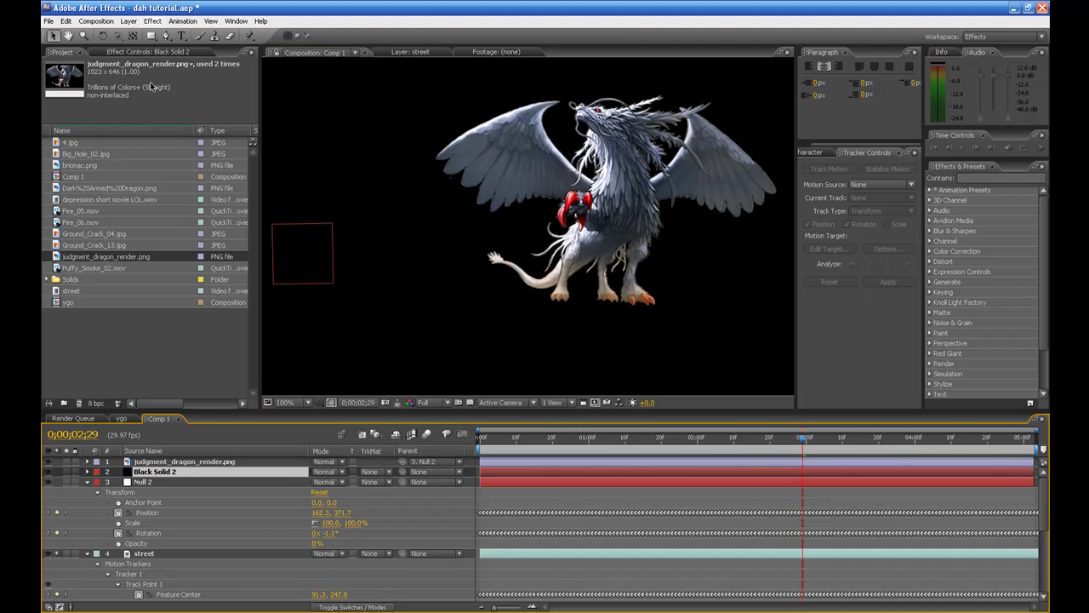
Draw a flat, closed oval mask on the black solid under the dragon's feet with the Pen tool.
{"action": "key", "text": "g"}
{"action": "left_click", "coordinate": [529, 295]}
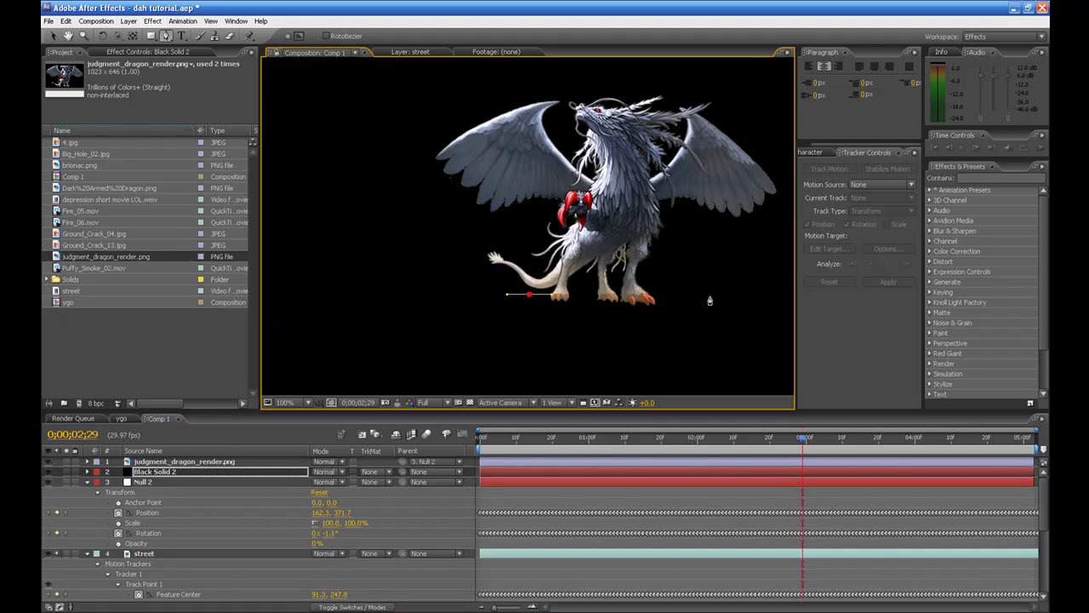
{"action": "left_click_drag", "start_coordinate": [694, 301], "coordinate": [713, 312]}
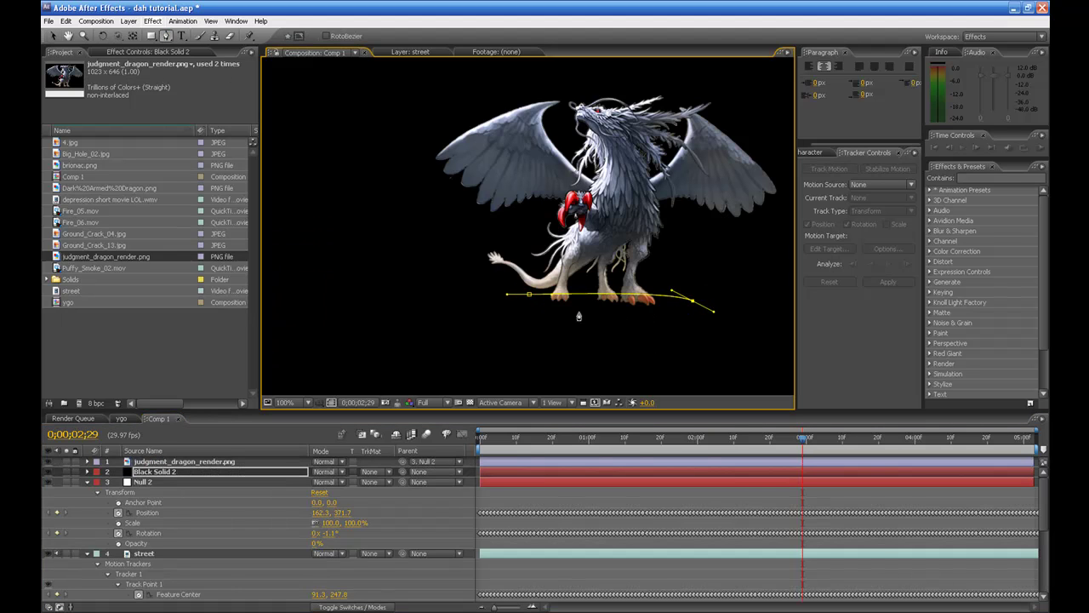
{"action": "left_click", "coordinate": [529, 297]}
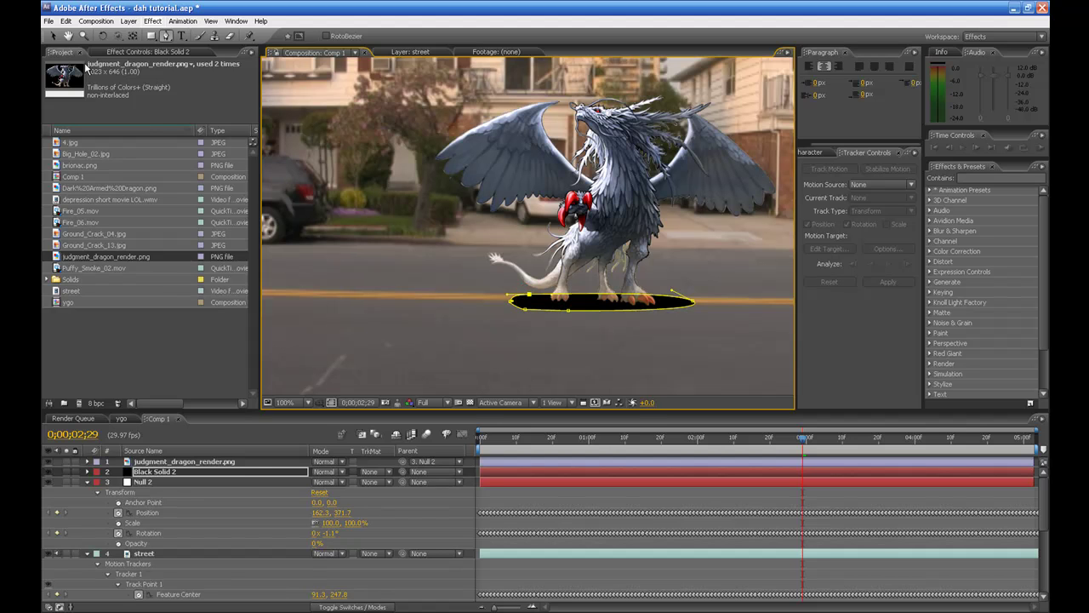
{"action": "key", "text": "v"}
Set the Mask Feather of the black solid's Mask 1 to 39 pixels to soften the shadow.
{"action": "key", "text": "f"}
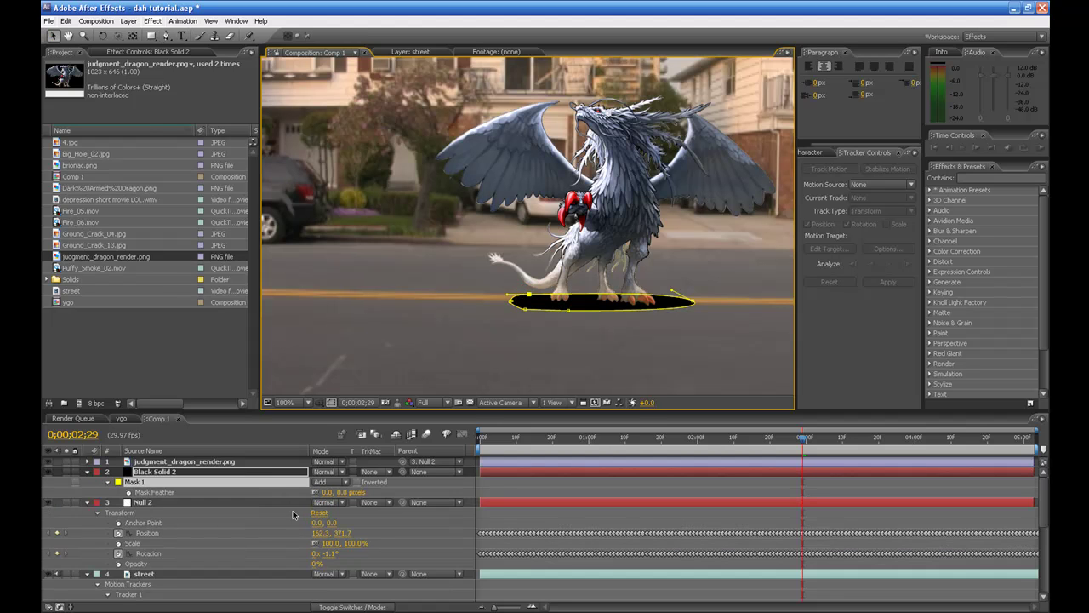
{"action": "left_click", "coordinate": [138, 483]}
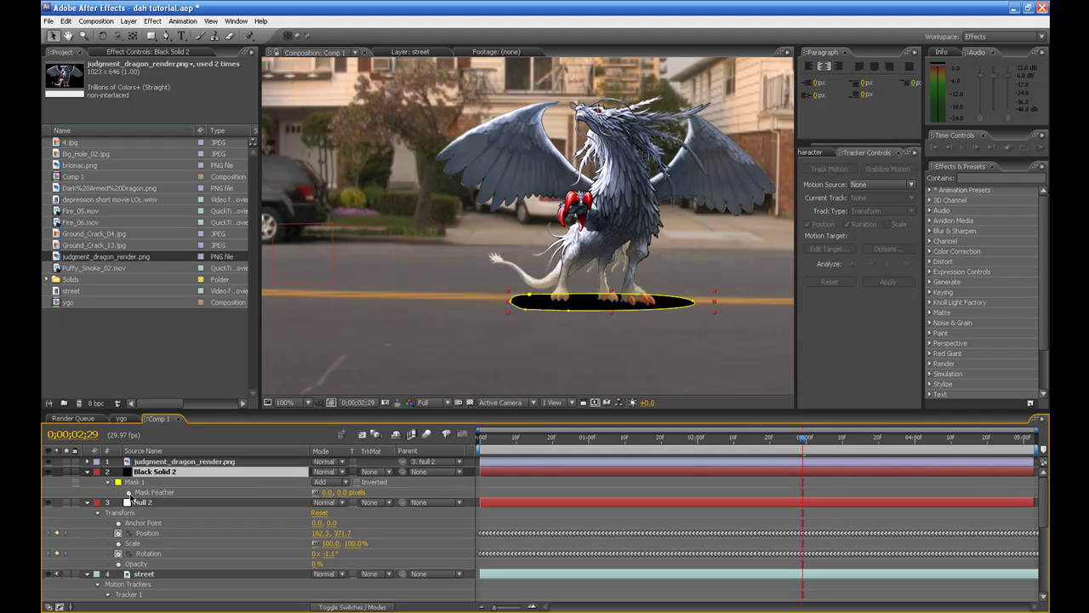
{"action": "left_click_drag", "start_coordinate": [325, 492], "coordinate": [337, 492]}
{"action": "left_click", "coordinate": [329, 484]}
{"action": "left_click", "coordinate": [321, 485]}
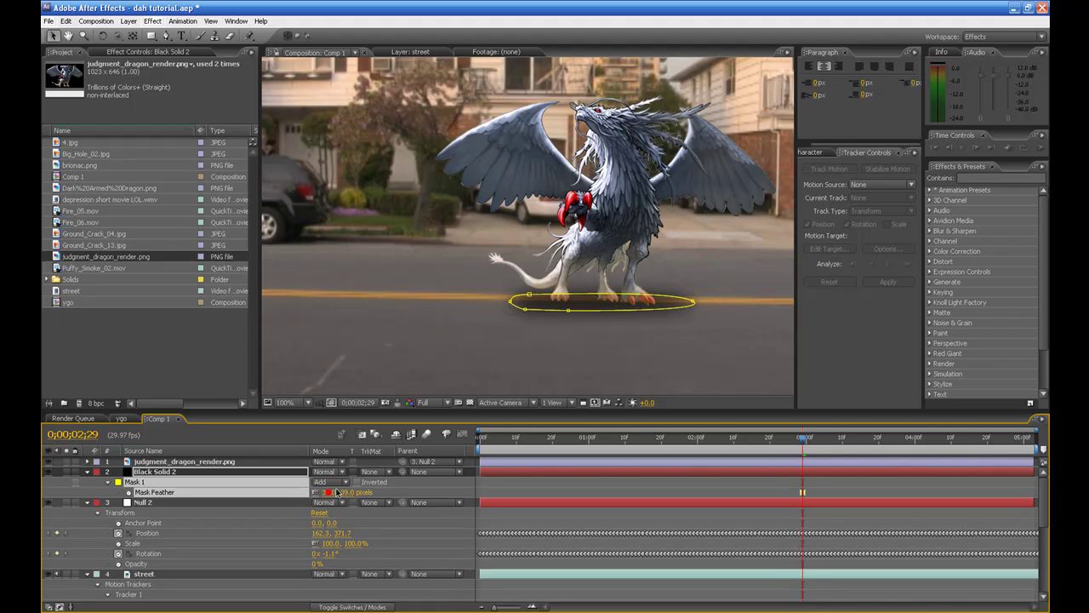
{"action": "left_click", "coordinate": [431, 330]}
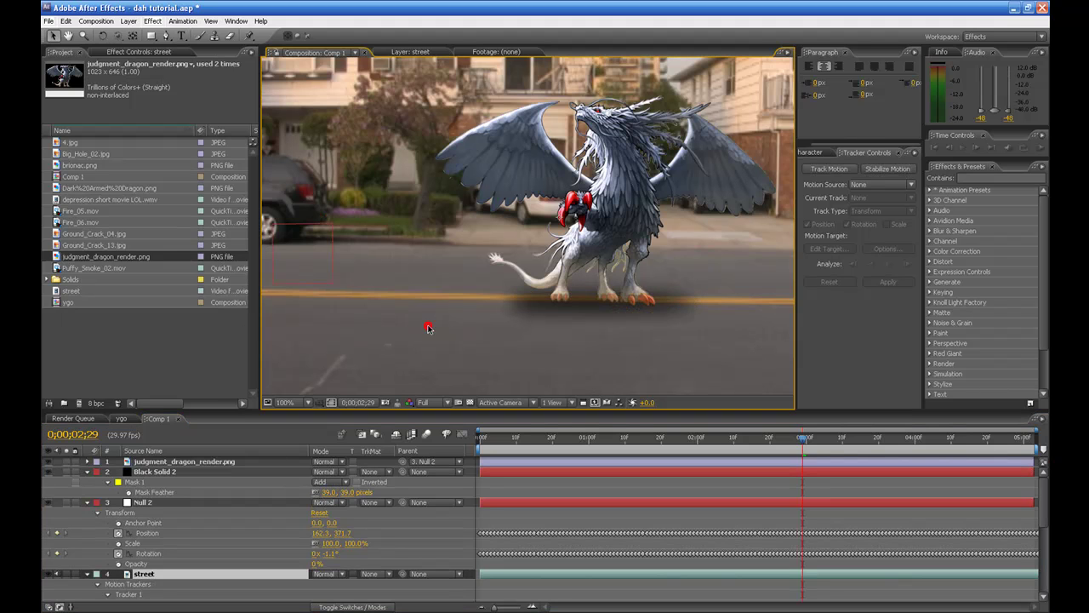
Flatten the shadow mask by moving its lower points up closer to the dragon's feet.
{"action": "key", "text": "comma"}
{"action": "key", "text": "period"}
{"action": "key", "text": "period"}
{"action": "key", "text": "period"}
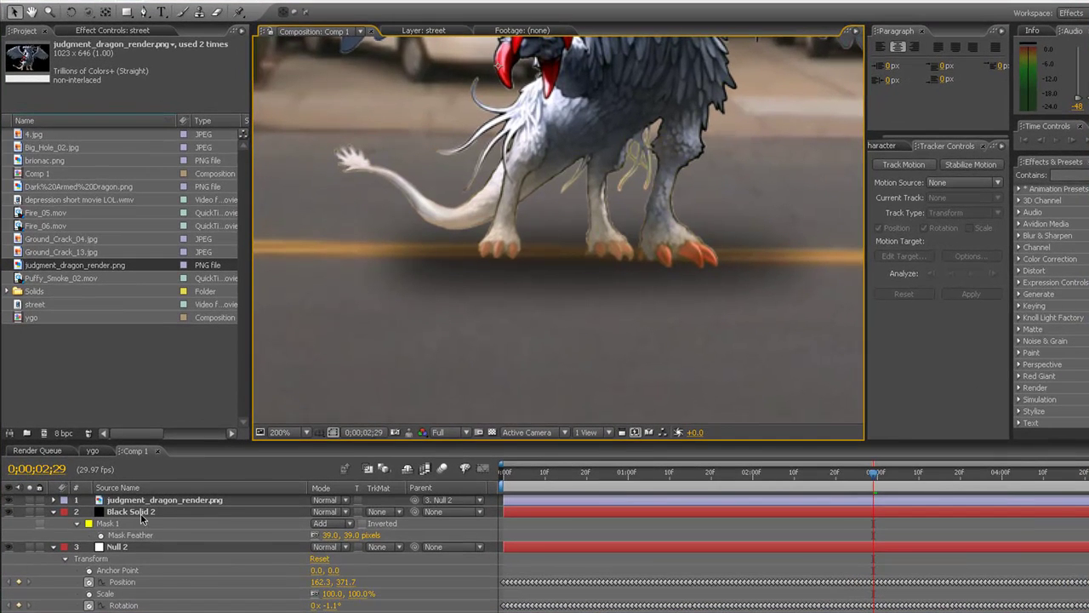
{"action": "left_click", "coordinate": [140, 515]}
{"action": "left_click_drag", "start_coordinate": [520, 281], "coordinate": [519, 267]}
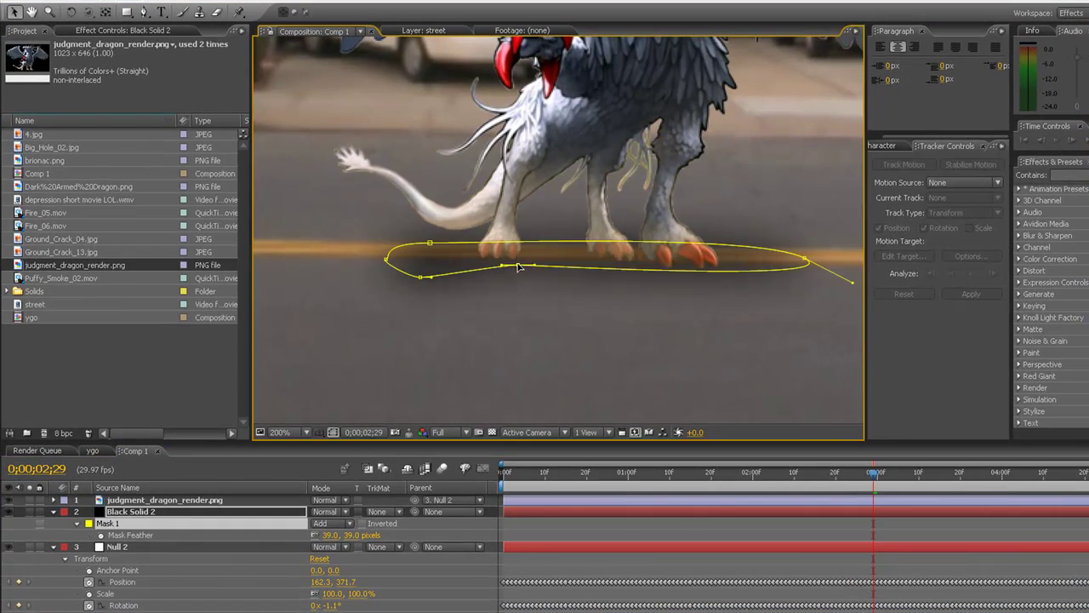
{"action": "left_click_drag", "start_coordinate": [423, 281], "coordinate": [413, 268]}
{"action": "key", "text": "ctrl+d"}
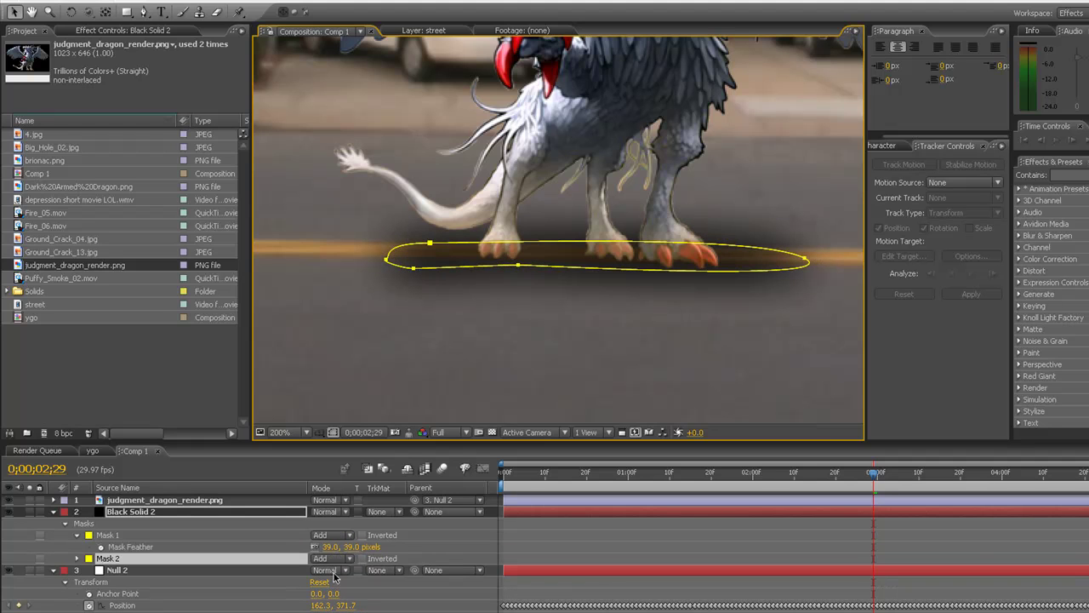
{"action": "key", "text": "f"}
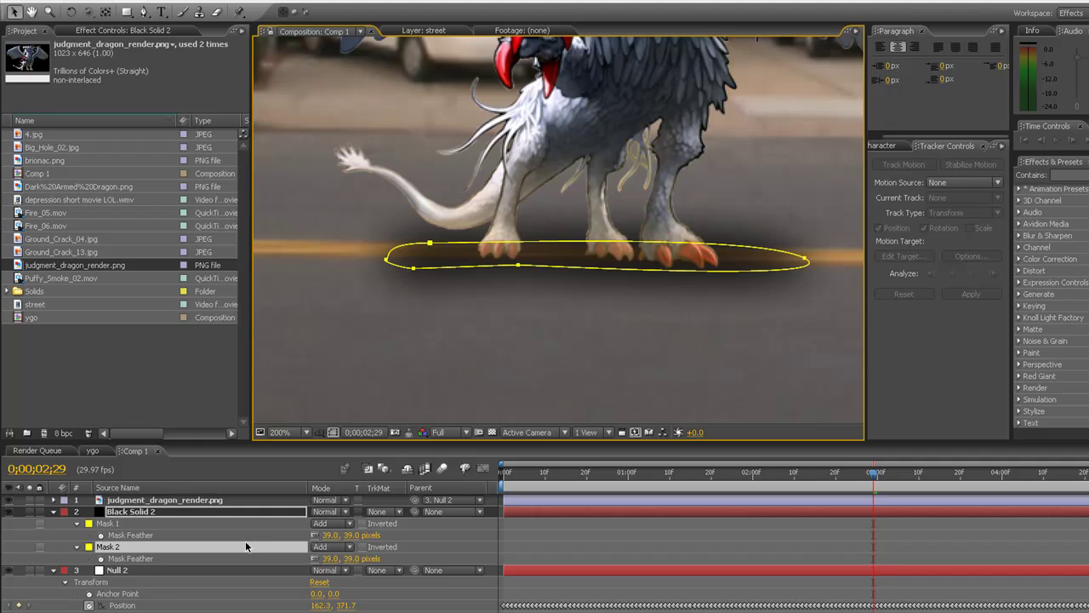
{"action": "key", "text": "Delete"}
Duplicate the black shadow solid and set the upper copy's Mask Feather to 9 pixels.
{"action": "left_click", "coordinate": [201, 512]}
{"action": "key", "text": "ctrl+d"}
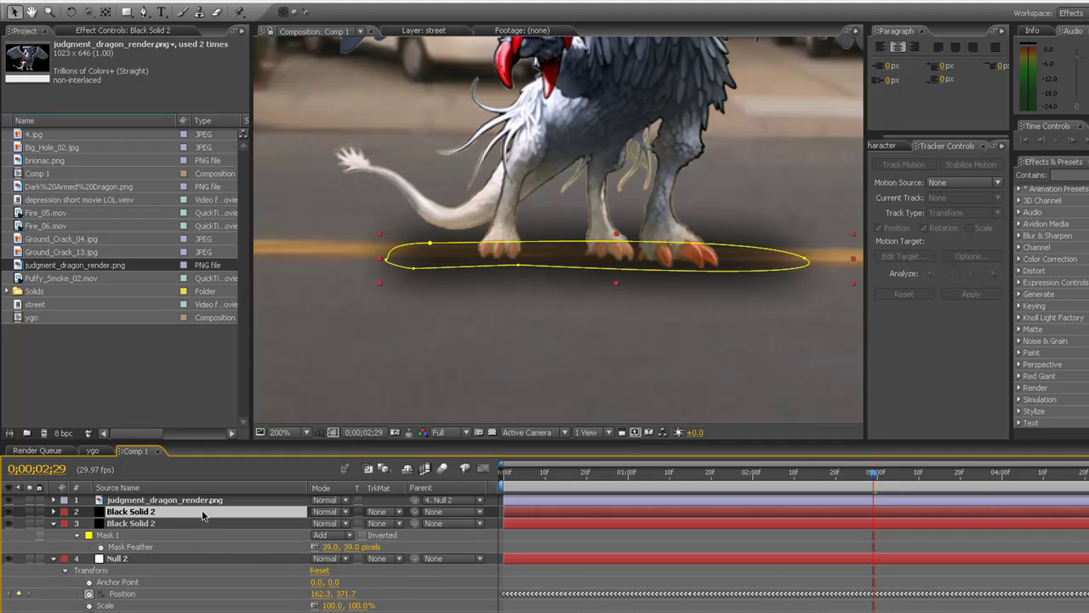
{"action": "key", "text": "f"}
{"action": "left_click_drag", "start_coordinate": [328, 535], "coordinate": [302, 536]}
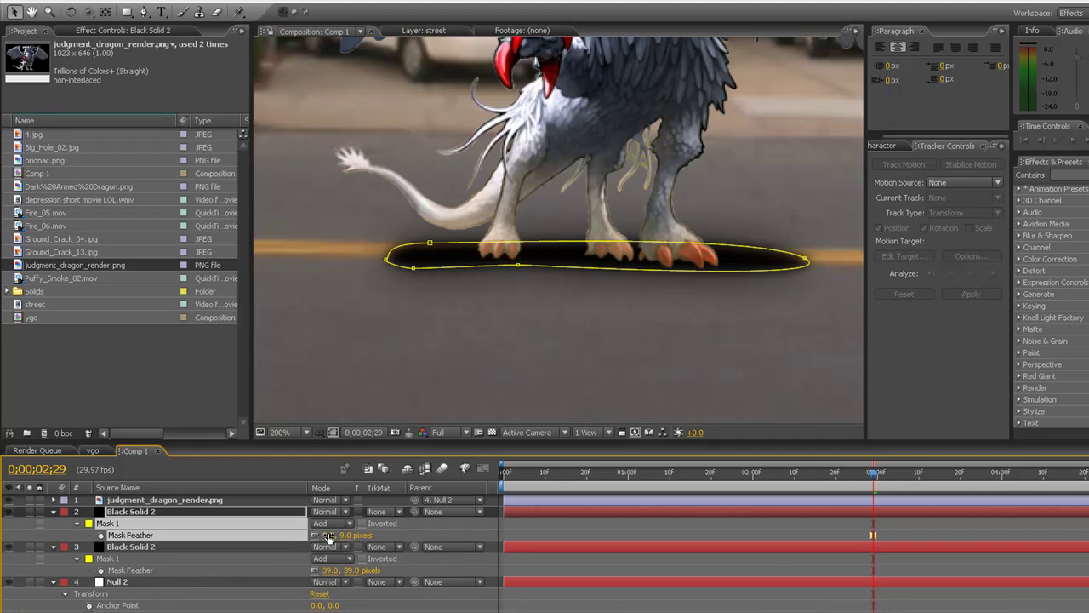
{"action": "left_click", "coordinate": [526, 382]}
{"action": "left_click", "coordinate": [654, 366]}
{"action": "scroll", "coordinate": [631, 343], "scroll_direction": "down", "scroll_amount": 1}
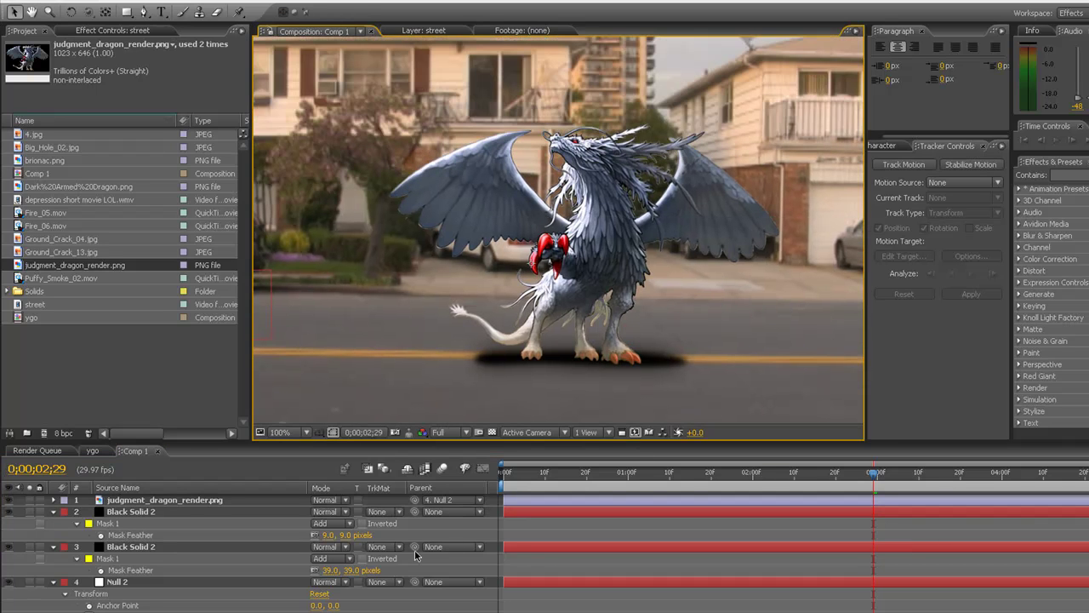
Set the upper shadow solid's Mask Feather to 27 pixels and bring the whole frame into view.
{"action": "left_click_drag", "start_coordinate": [330, 534], "coordinate": [345, 535]}
{"action": "left_click_drag", "start_coordinate": [657, 297], "coordinate": [272, 300]}
{"action": "left_click_drag", "start_coordinate": [444, 318], "coordinate": [651, 328]}
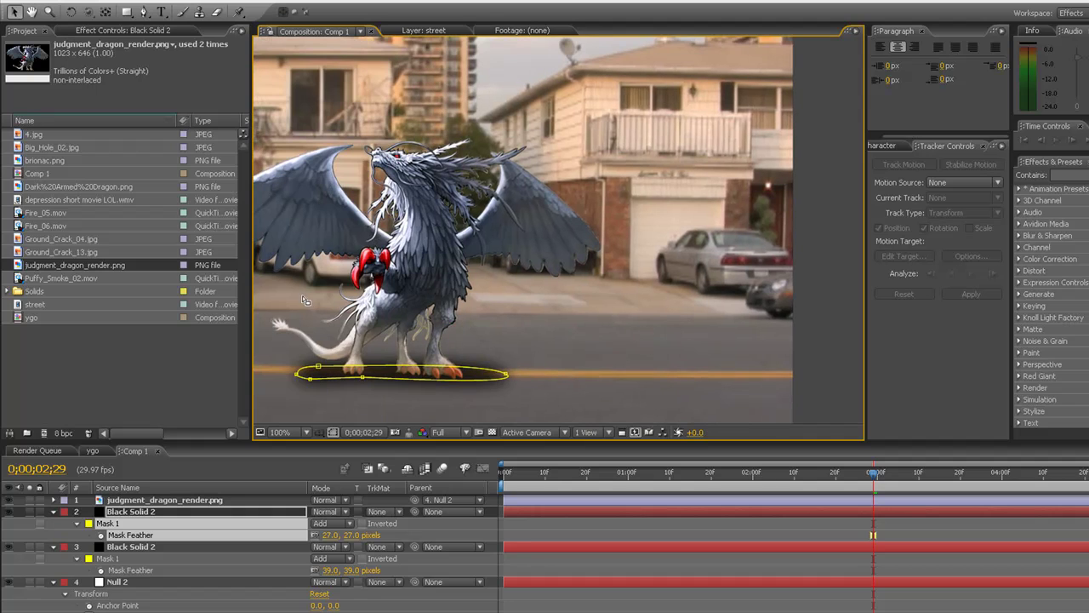
{"action": "left_click_drag", "start_coordinate": [381, 322], "coordinate": [429, 326]}
{"action": "left_click", "coordinate": [763, 406]}
{"action": "left_click", "coordinate": [745, 387]}
{"action": "scroll", "coordinate": [478, 366], "scroll_direction": "down", "scroll_amount": 1}
{"action": "left_click_drag", "start_coordinate": [481, 368], "coordinate": [513, 374]}
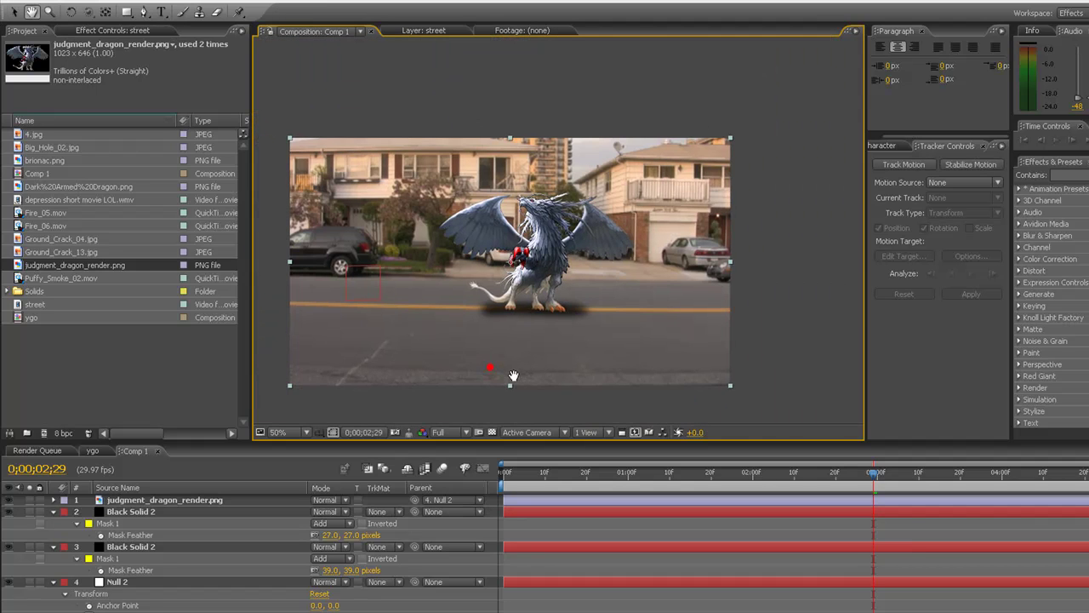
Examine the fire, smoke and ground cracks around the dragon's feet in the ygo composition, returning to Comp 1 to find the crack images.
{"action": "scroll", "coordinate": [513, 378], "scroll_direction": "up", "scroll_amount": 1}
{"action": "left_click", "coordinate": [92, 451]}
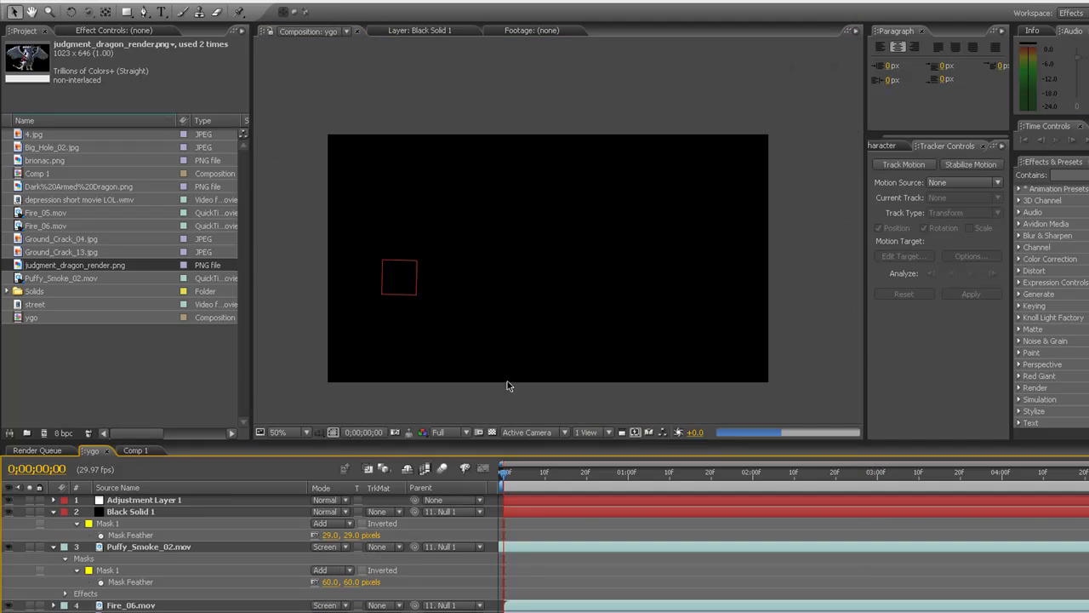
{"action": "scroll", "coordinate": [600, 373], "scroll_direction": "up", "scroll_amount": 4}
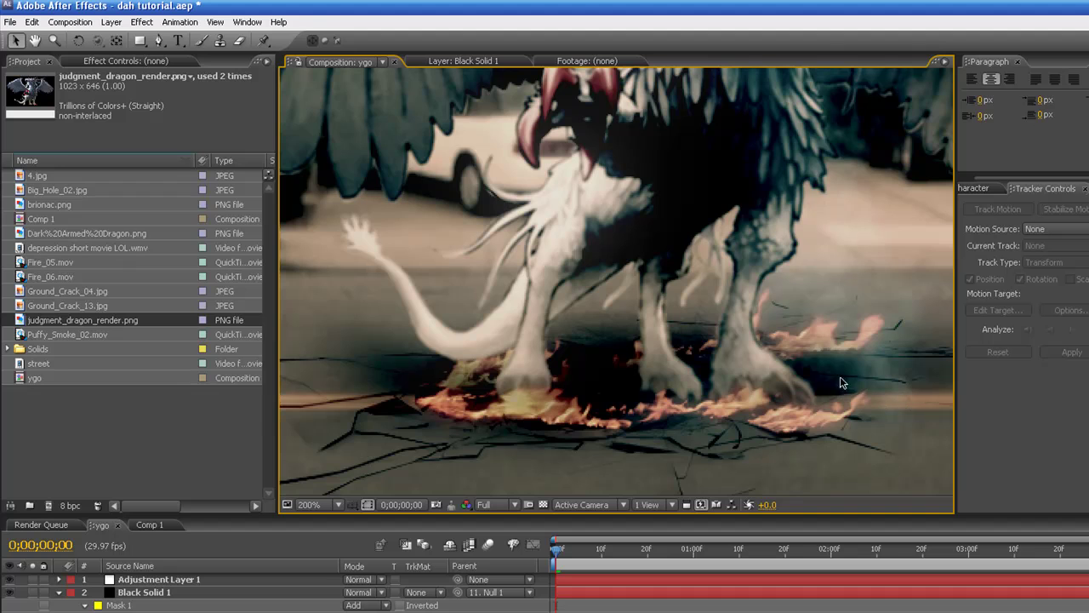
{"action": "left_click_drag", "start_coordinate": [894, 374], "coordinate": [578, 366]}
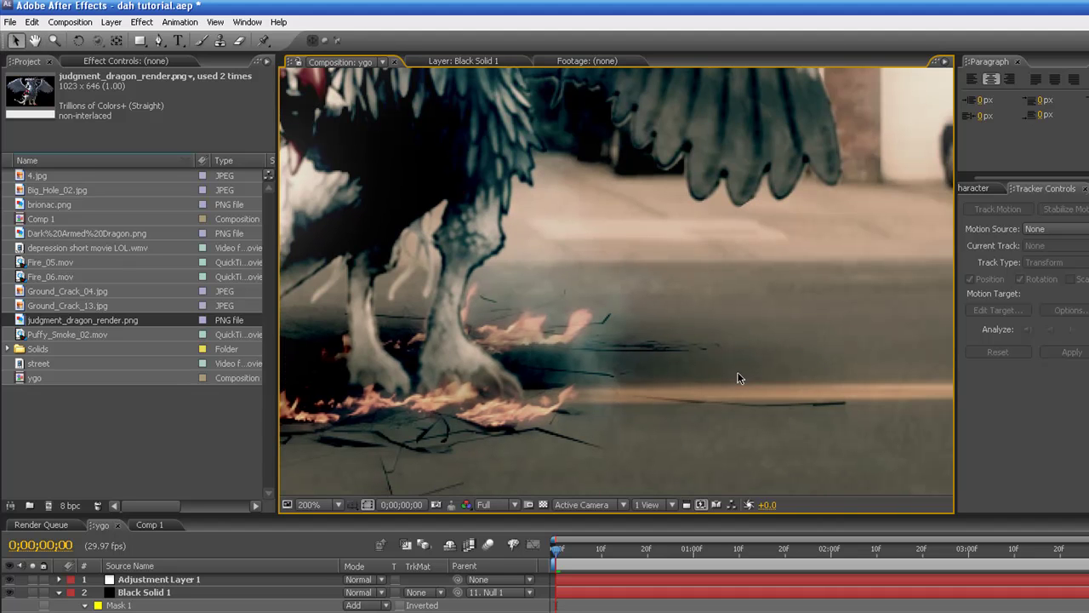
{"action": "left_click", "coordinate": [148, 525]}
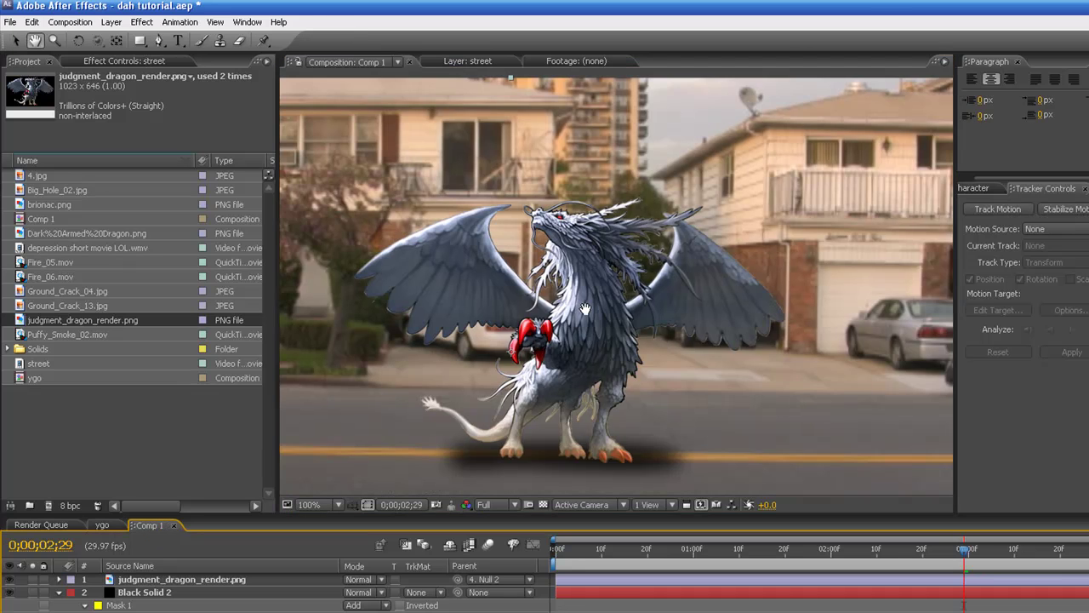
{"action": "left_click_drag", "start_coordinate": [501, 342], "coordinate": [585, 305]}
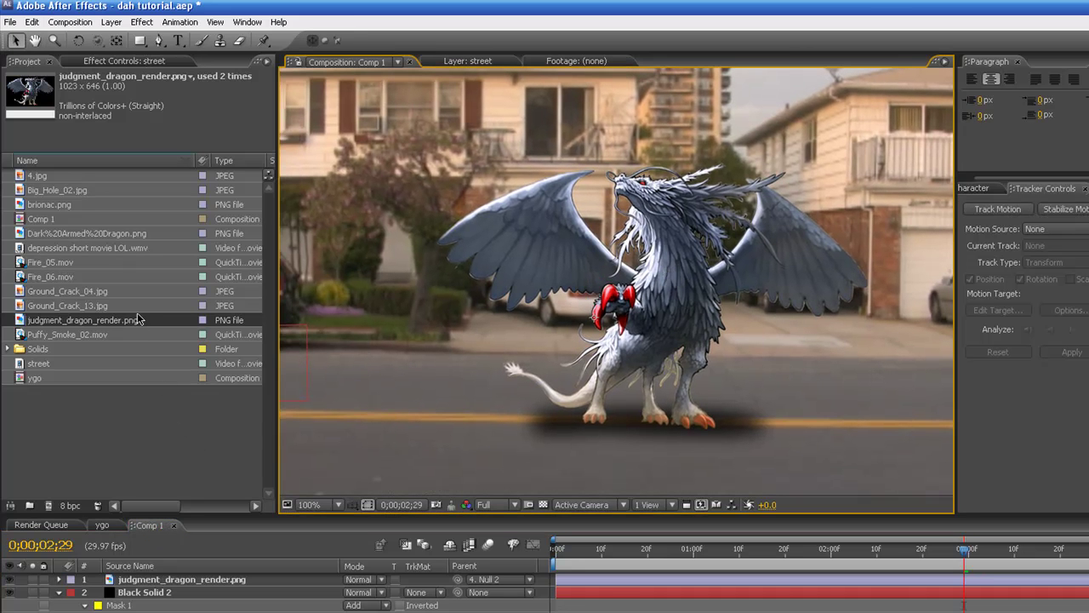
{"action": "left_click", "coordinate": [123, 305]}
{"action": "left_click", "coordinate": [111, 293]}
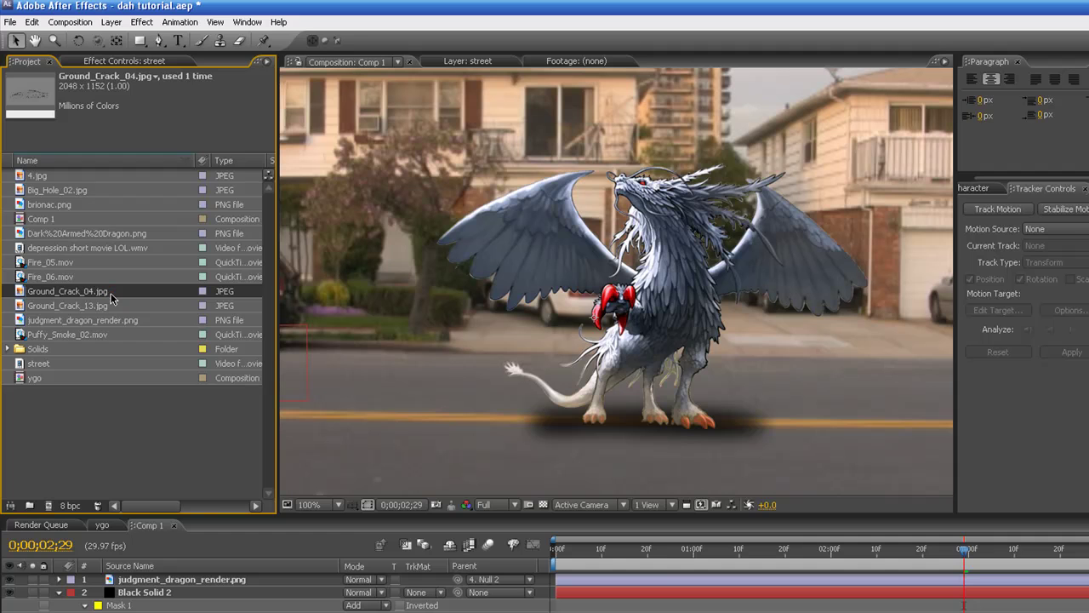
Parent both black shadow solids to Null 2 and play back part of the shot to check the tracking.
{"action": "left_click_drag", "start_coordinate": [668, 547], "coordinate": [976, 568]}
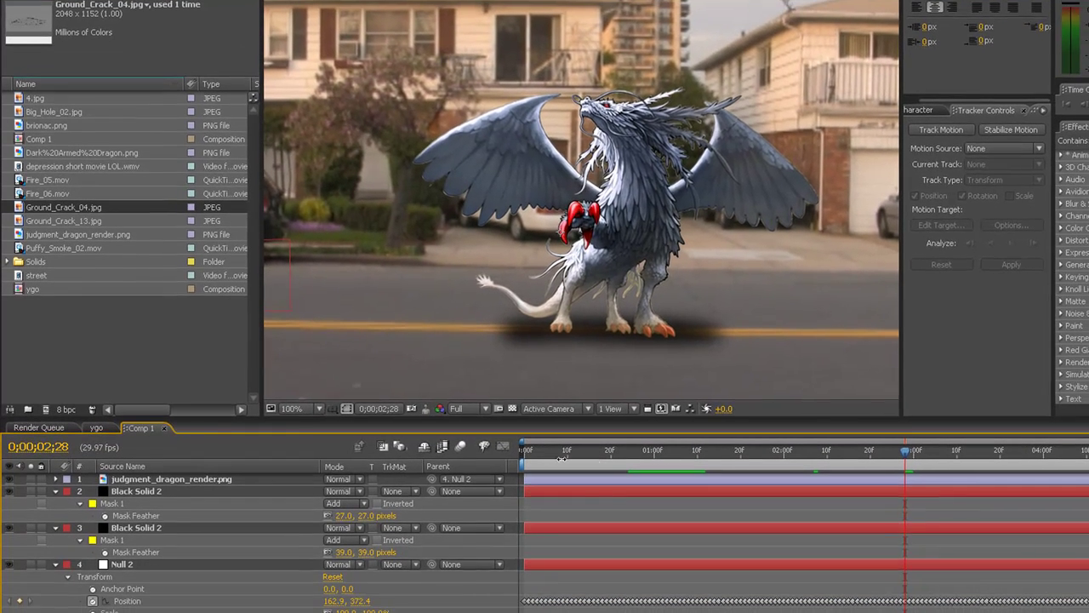
{"action": "left_click", "coordinate": [144, 526]}
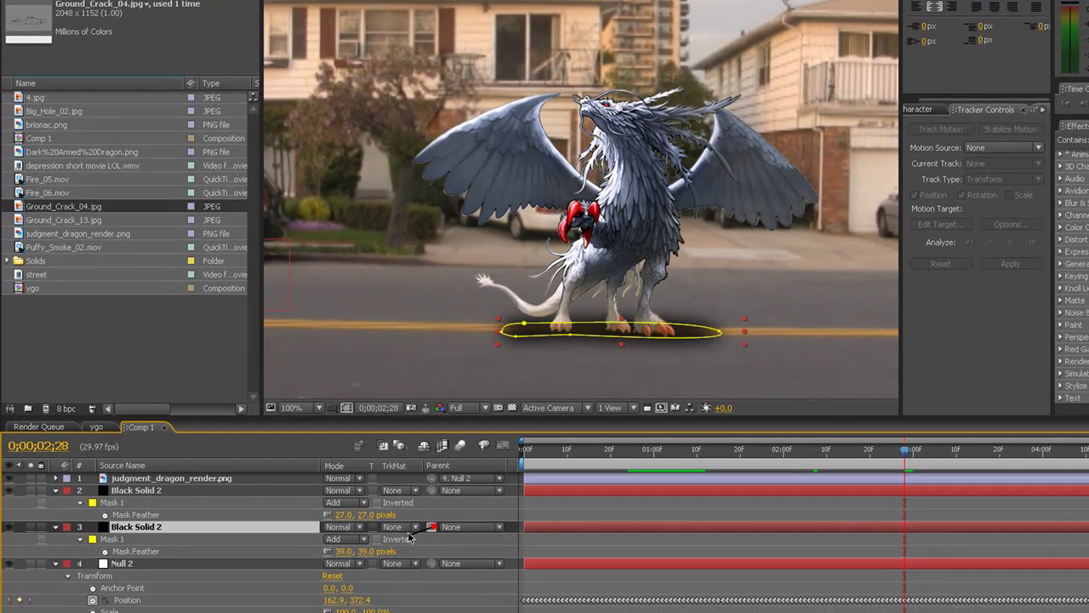
{"action": "left_click_drag", "start_coordinate": [431, 527], "coordinate": [310, 569]}
{"action": "left_click_drag", "start_coordinate": [431, 490], "coordinate": [246, 572]}
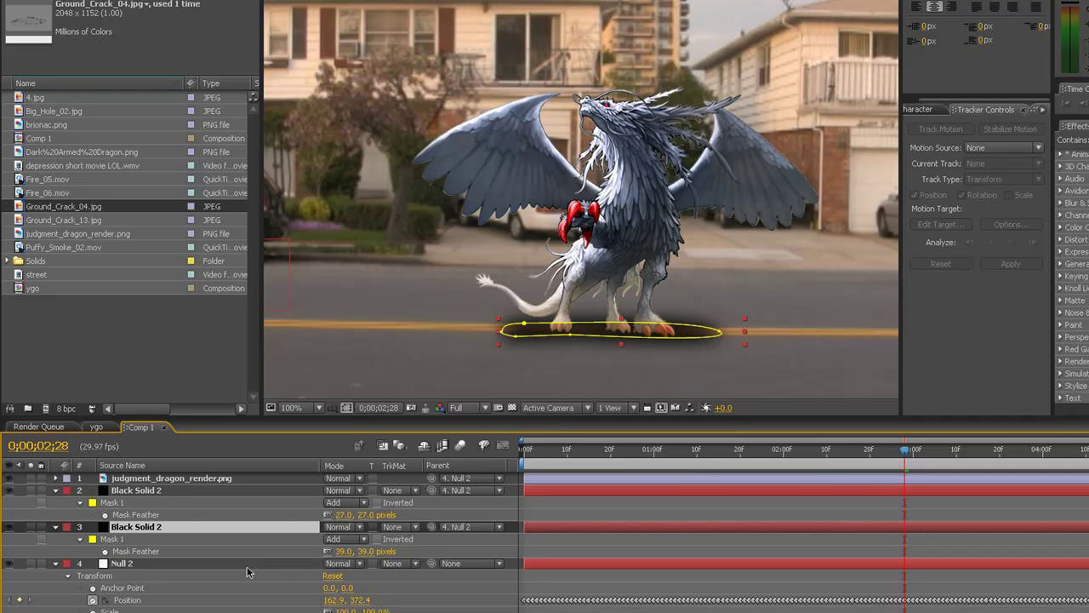
{"action": "left_click", "coordinate": [212, 567]}
{"action": "key", "text": "space"}
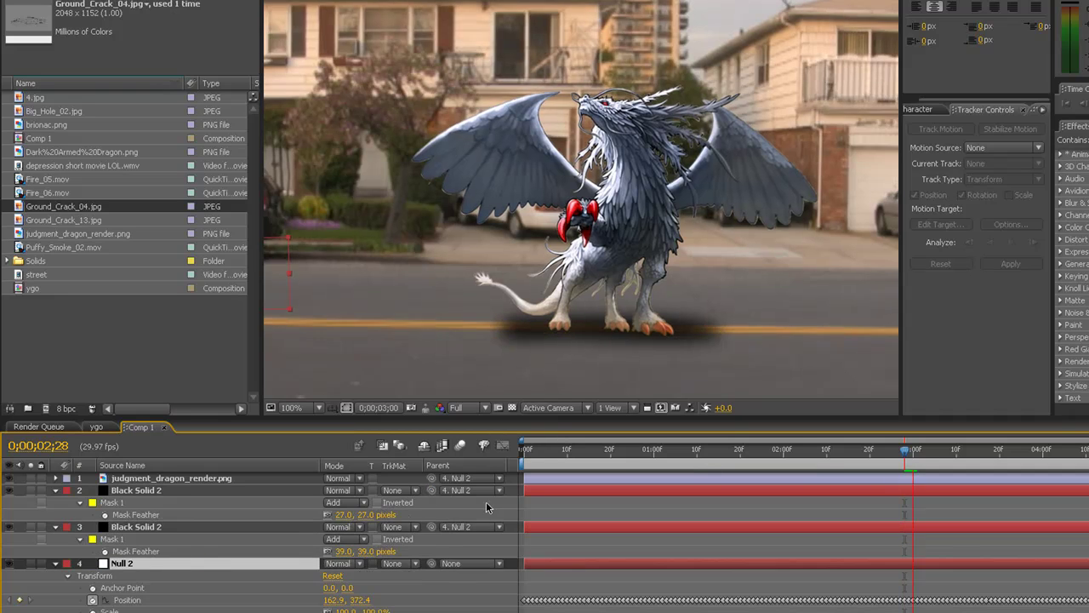
{"action": "key", "text": "space"}
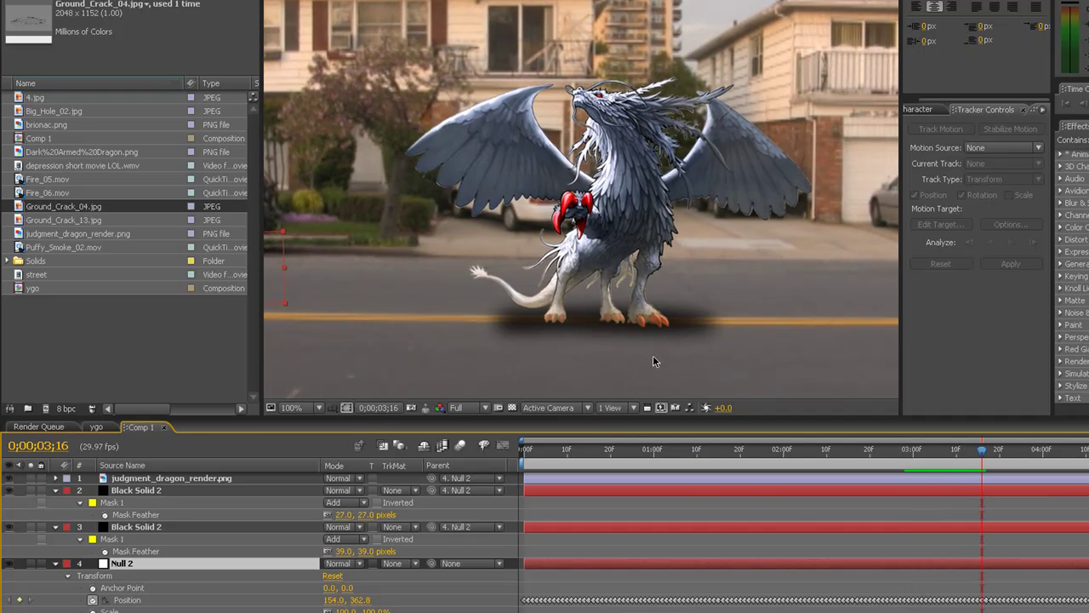
Place the dragon layer below the upper black solid and add Fire_06.mov as the top layer, scaled down to the dragon's feet.
{"action": "left_click_drag", "start_coordinate": [194, 483], "coordinate": [187, 521]}
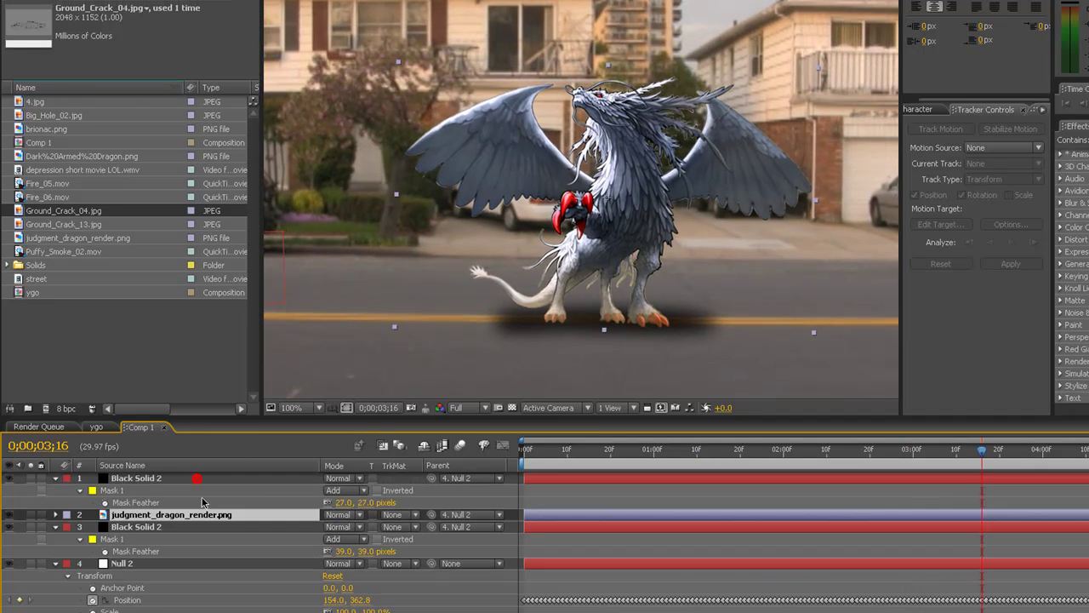
{"action": "left_click", "coordinate": [68, 197]}
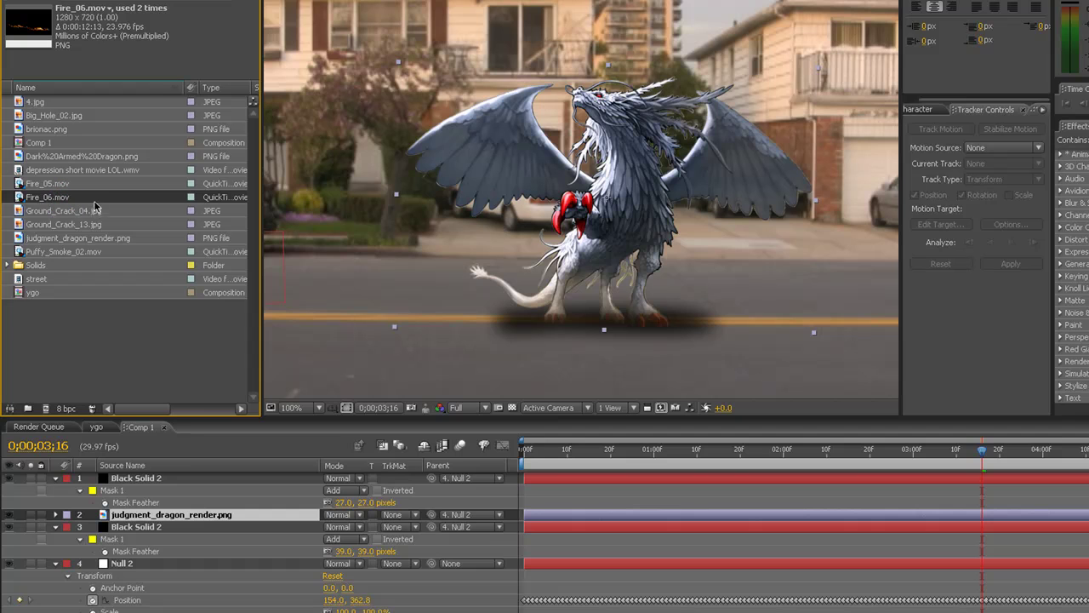
{"action": "left_click_drag", "start_coordinate": [94, 201], "coordinate": [171, 475]}
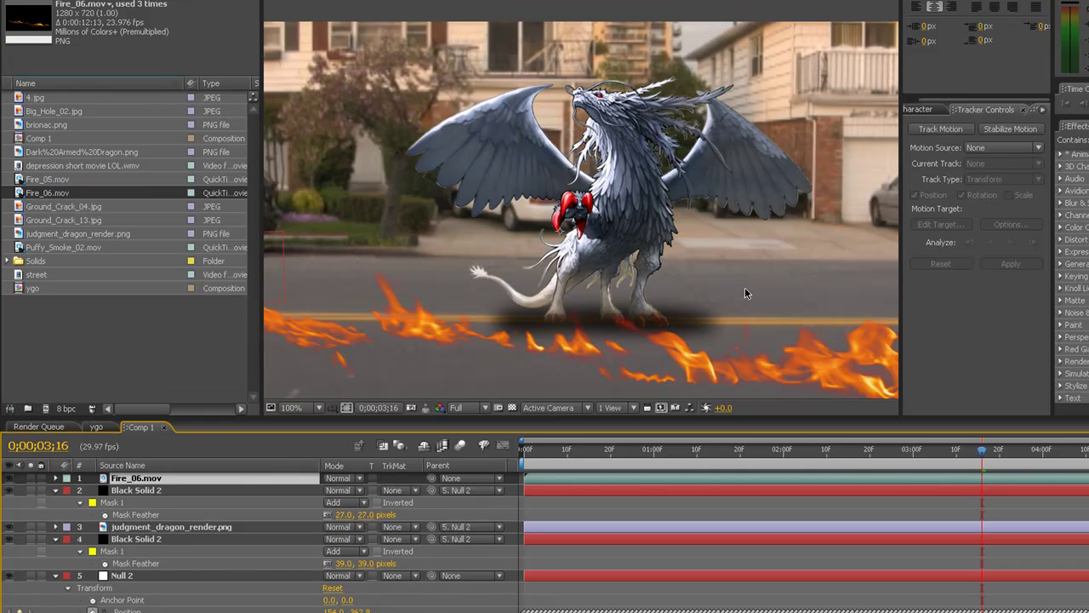
{"action": "scroll", "coordinate": [746, 288], "scroll_direction": "down", "scroll_amount": 1}
{"action": "left_click_drag", "start_coordinate": [800, 343], "coordinate": [481, 259]}
{"action": "left_click_drag", "start_coordinate": [562, 245], "coordinate": [602, 277]}
Add Ground_Crack_13.jpg and Ground_Crack_04.jpg beneath the fire layer and set both to the Overlay blending mode.
{"action": "left_click", "coordinate": [93, 219]}
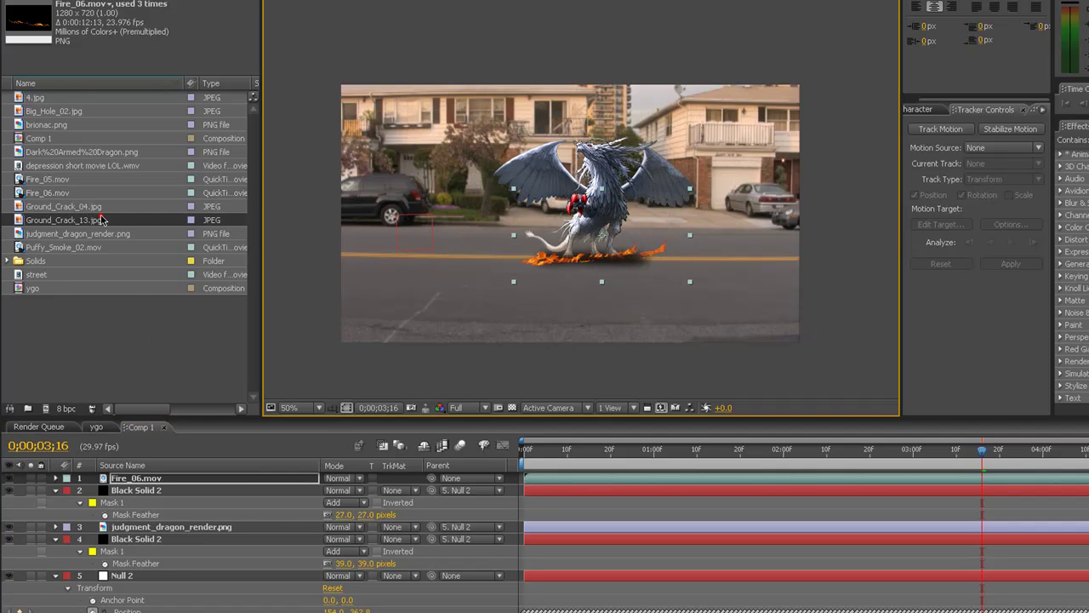
{"action": "left_click", "coordinate": [93, 207], "text": "shift"}
{"action": "left_click_drag", "start_coordinate": [94, 207], "coordinate": [237, 483]}
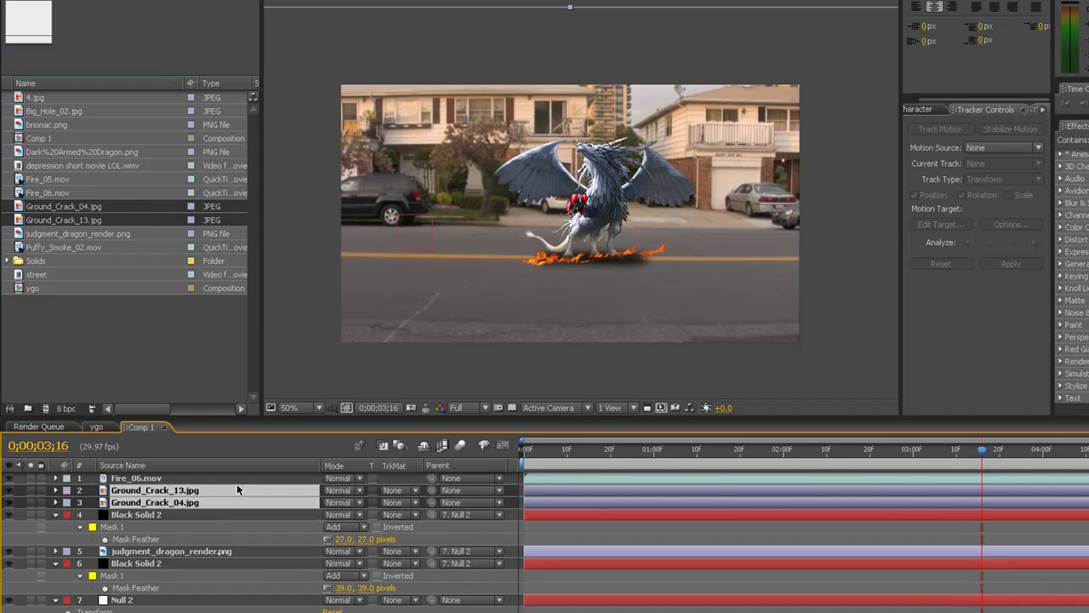
{"action": "left_click", "coordinate": [348, 498]}
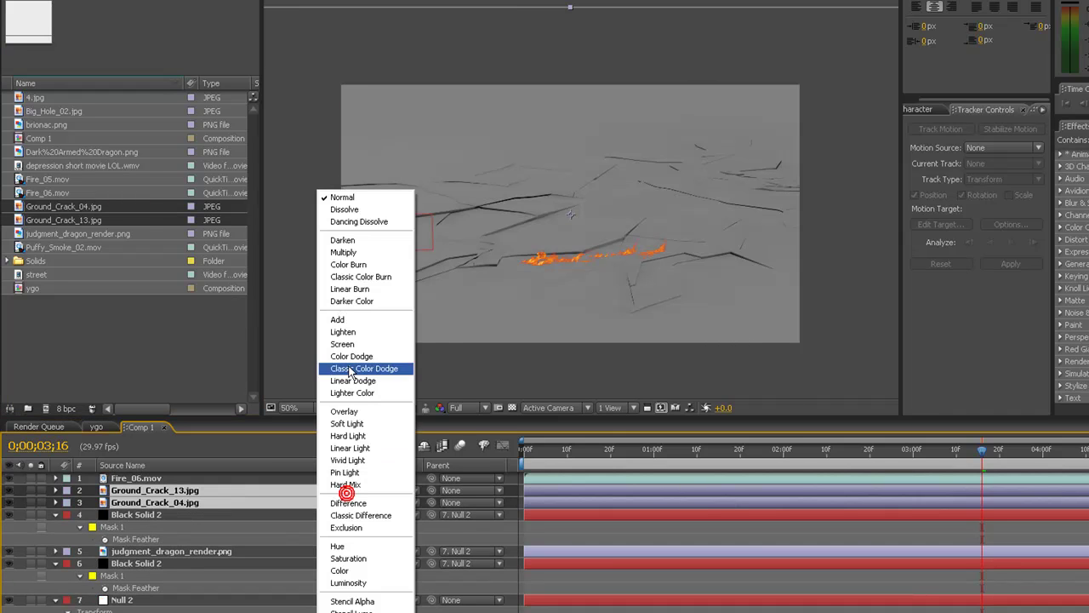
{"action": "left_click", "coordinate": [342, 414]}
Scale both ground crack layers down so the cracks spread around the dragon's feet.
{"action": "scroll", "coordinate": [833, 353], "scroll_direction": "down", "scroll_amount": 2}
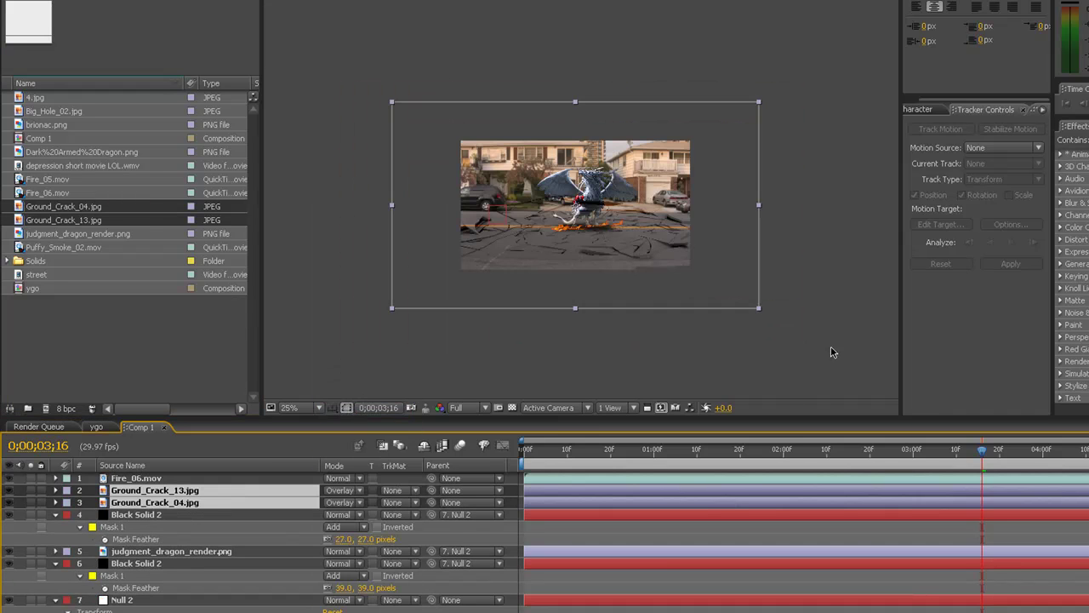
{"action": "left_click", "coordinate": [760, 317]}
{"action": "left_click", "coordinate": [756, 306]}
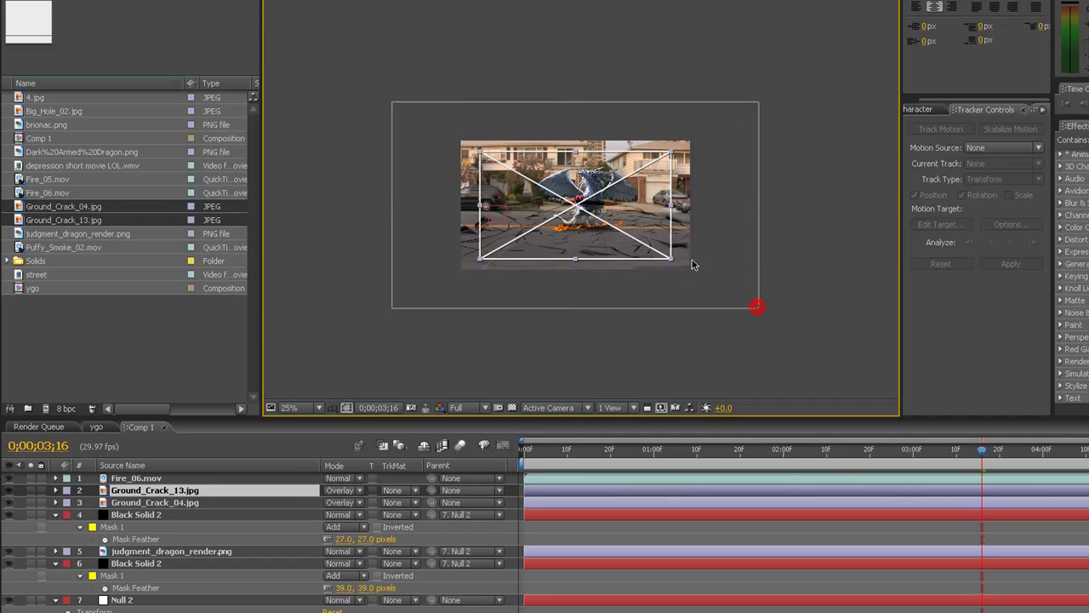
{"action": "left_click", "coordinate": [725, 294]}
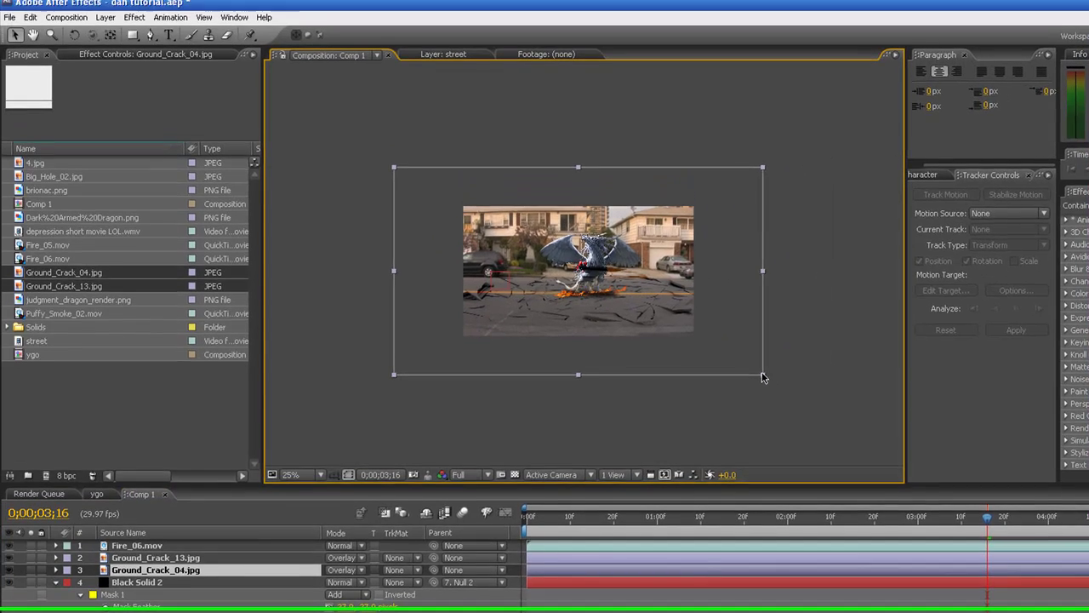
{"action": "left_click_drag", "start_coordinate": [759, 322], "coordinate": [664, 267]}
Shift the Ground_Crack_04 layer slightly right and down to surround the dragon's feet, undoing the extra resize.
{"action": "scroll", "coordinate": [676, 287], "scroll_direction": "up", "scroll_amount": 1}
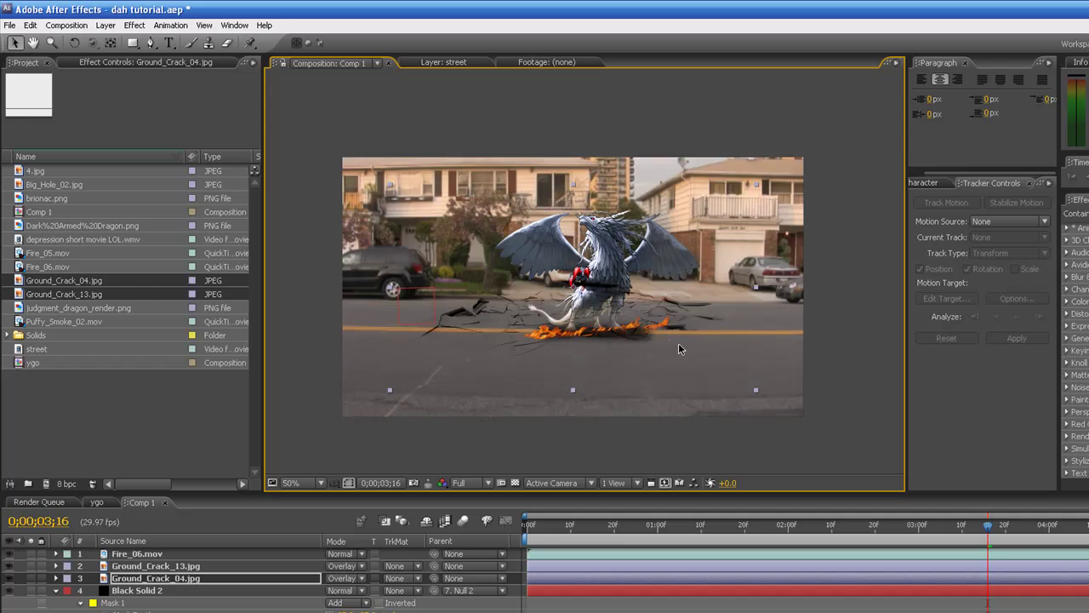
{"action": "key", "text": "period"}
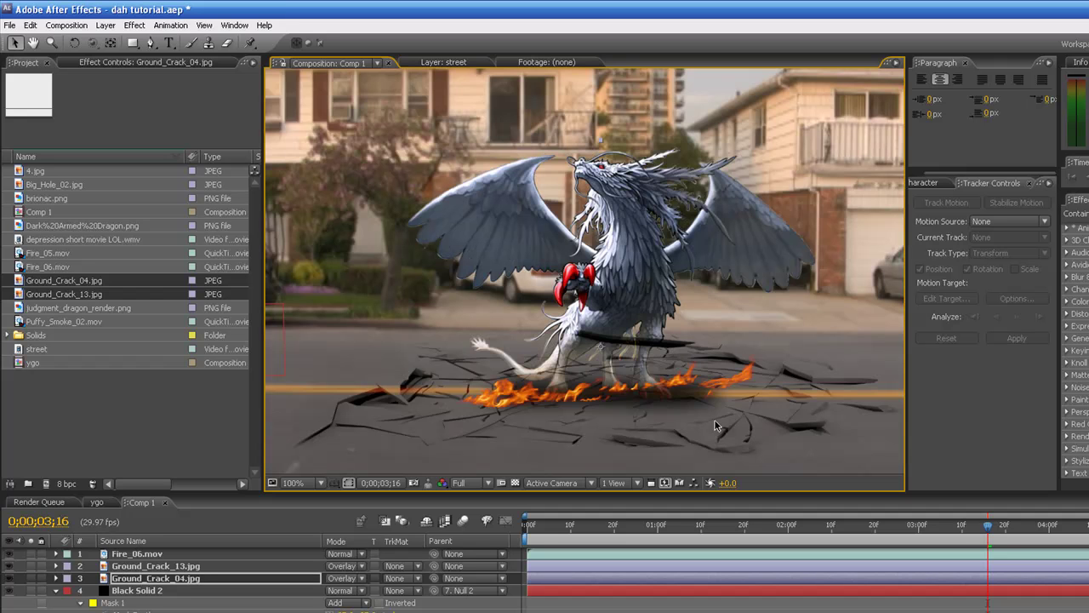
{"action": "key", "text": "comma"}
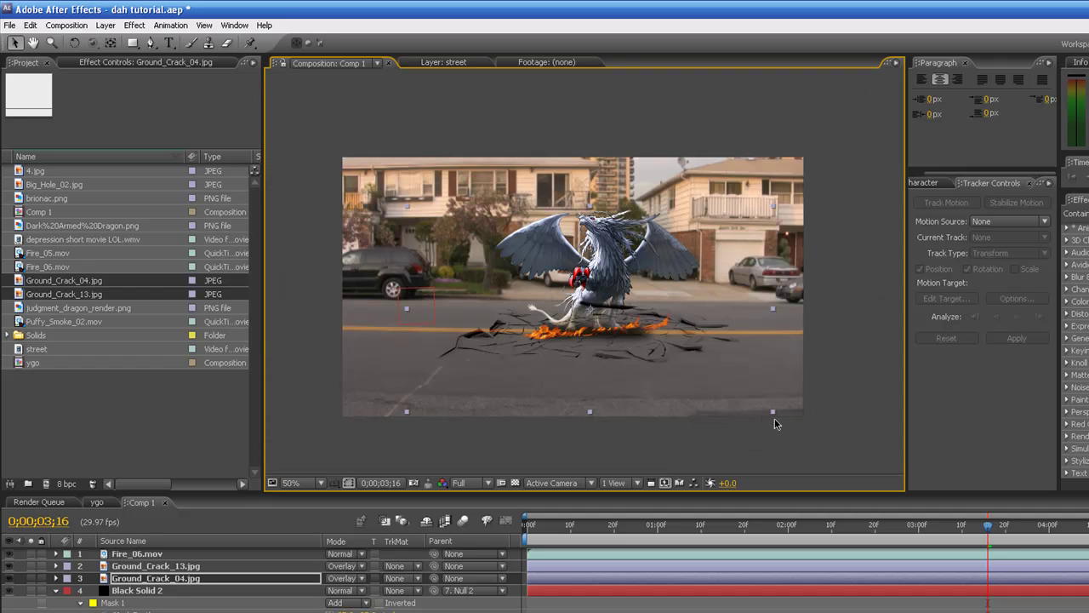
{"action": "left_click_drag", "start_coordinate": [774, 413], "coordinate": [768, 411]}
{"action": "key", "text": "ctrl+z"}
{"action": "left_click", "coordinate": [724, 426]}
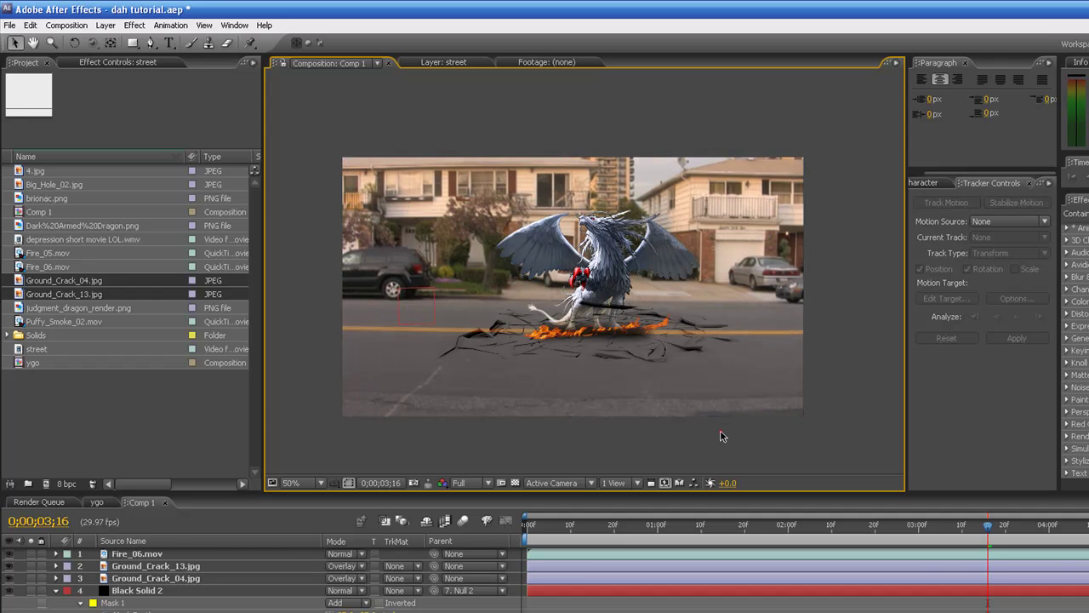
{"action": "key", "text": "period"}
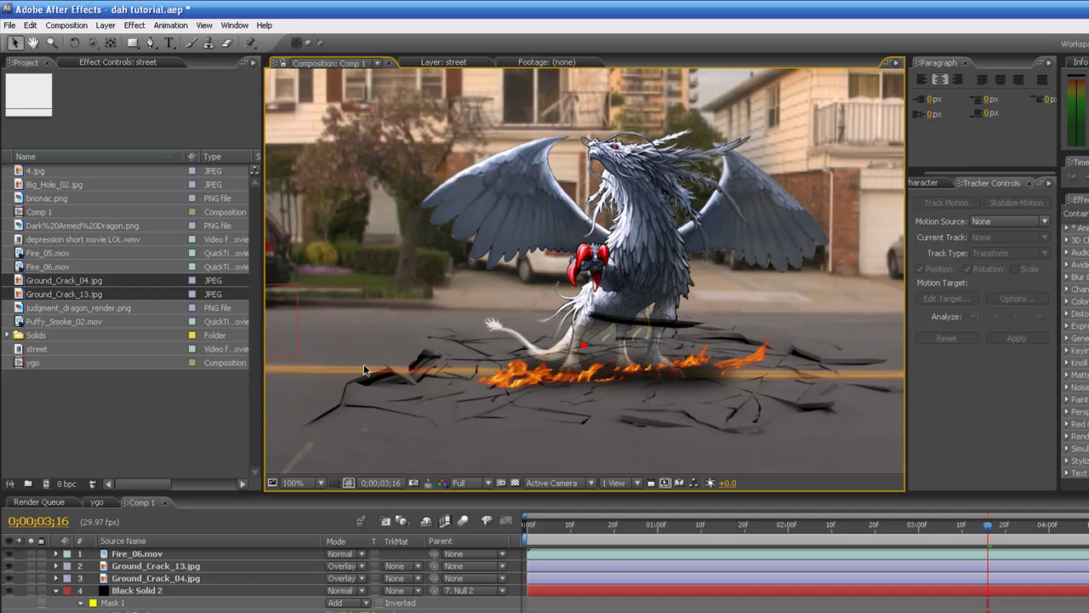
Add Puffy_Smoke_02.mov to Comp 1 between the fire layer and the ground crack layers.
{"action": "left_click", "coordinate": [74, 184]}
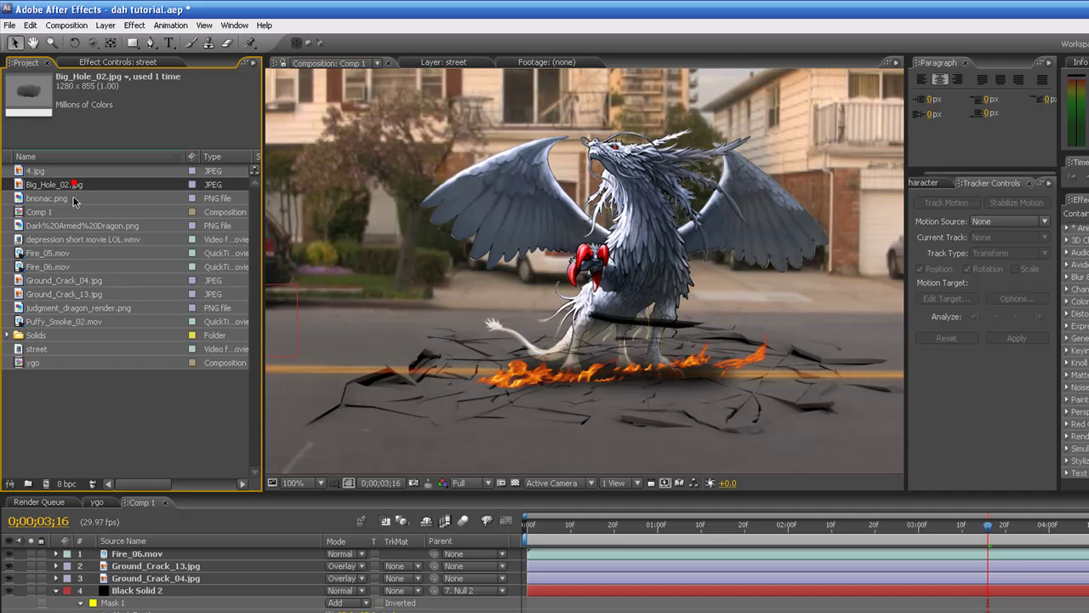
{"action": "left_click", "coordinate": [82, 320]}
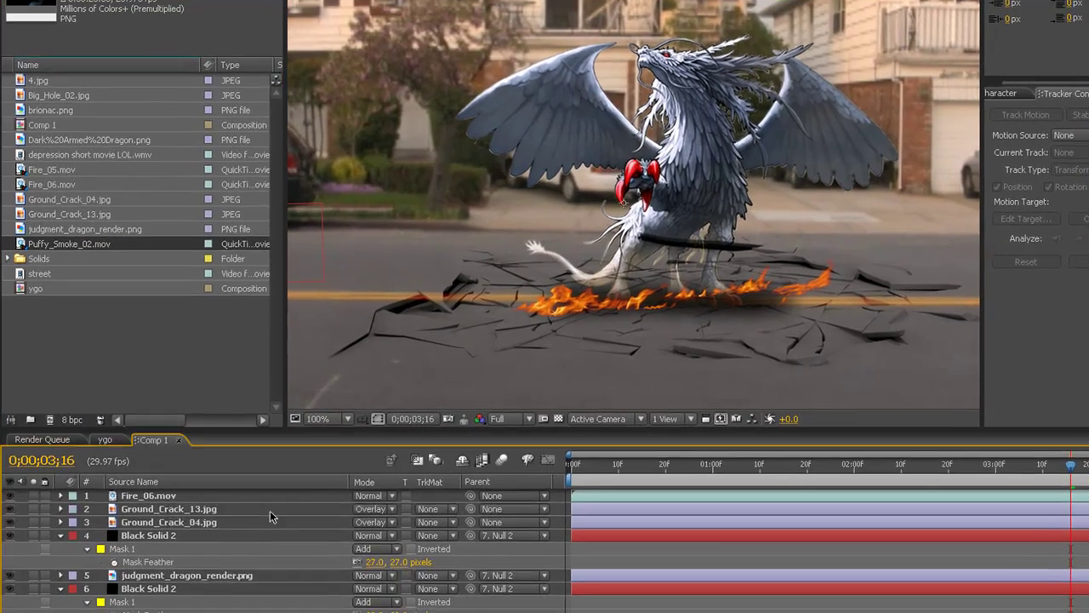
{"action": "left_click_drag", "start_coordinate": [270, 511], "coordinate": [269, 522]}
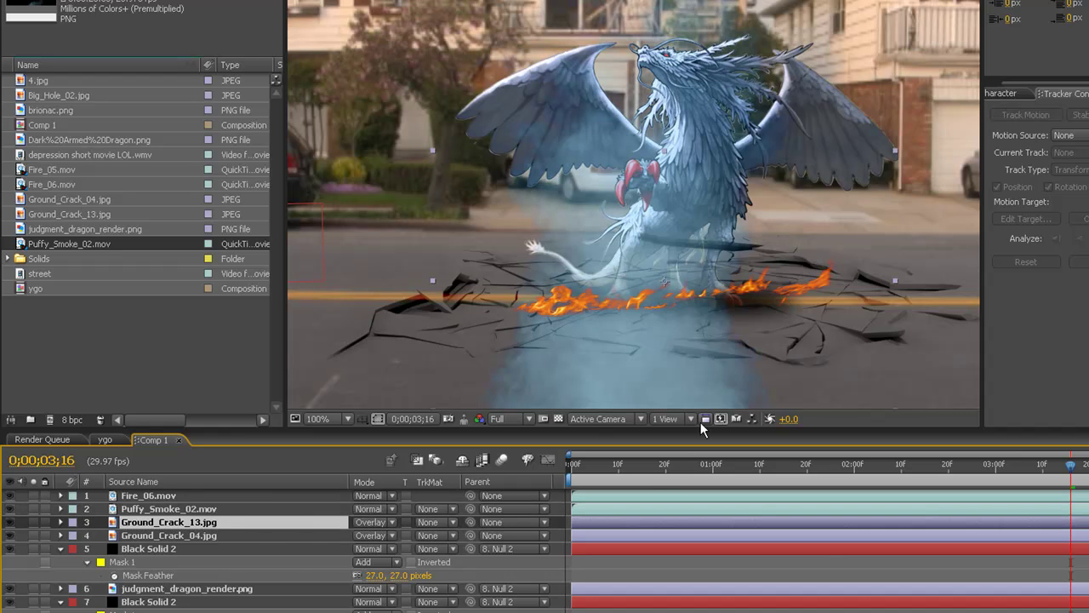
{"action": "left_click", "coordinate": [702, 370]}
{"action": "left_click", "coordinate": [208, 522]}
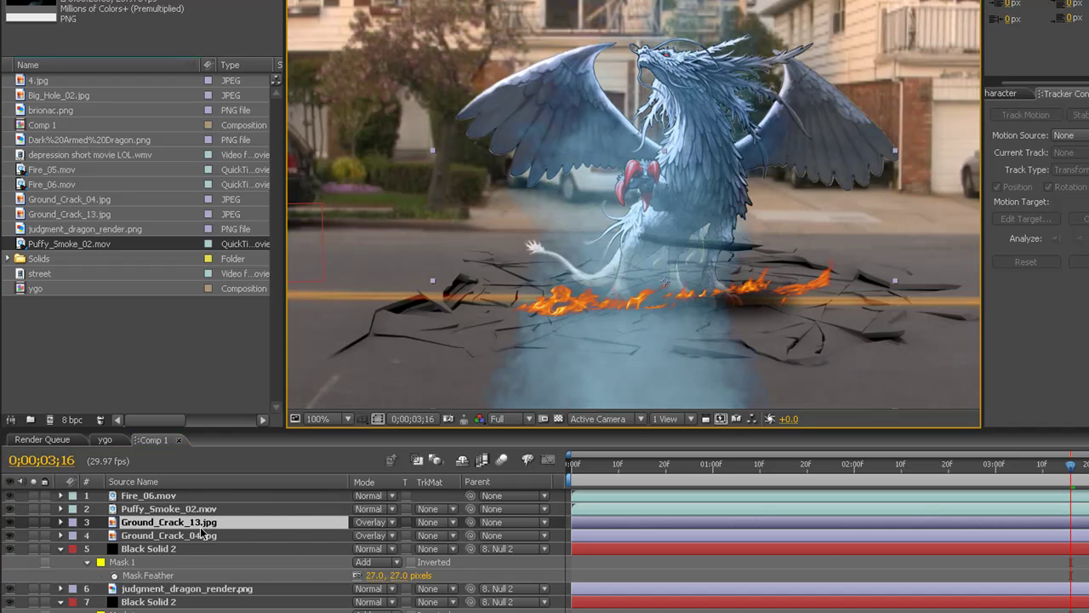
Raise the smoke so it starts at the dragon's feet and move its layer to the top of the stack.
{"action": "left_click", "coordinate": [157, 510]}
{"action": "left_click_drag", "start_coordinate": [626, 283], "coordinate": [654, 136]}
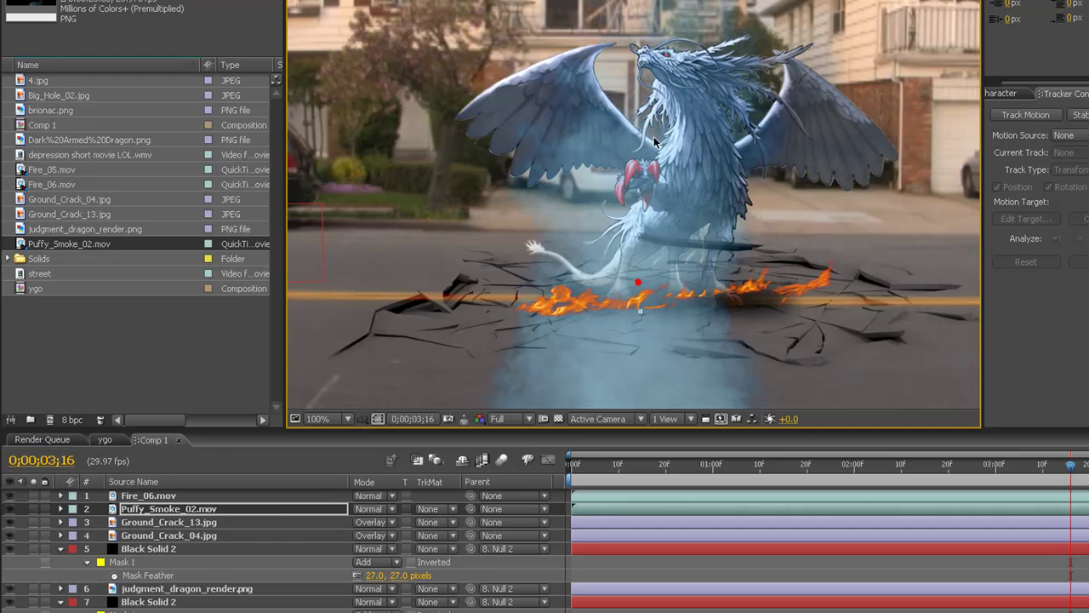
{"action": "left_click_drag", "start_coordinate": [661, 183], "coordinate": [675, 185]}
{"action": "scroll", "coordinate": [633, 254], "scroll_direction": "down", "scroll_amount": 2}
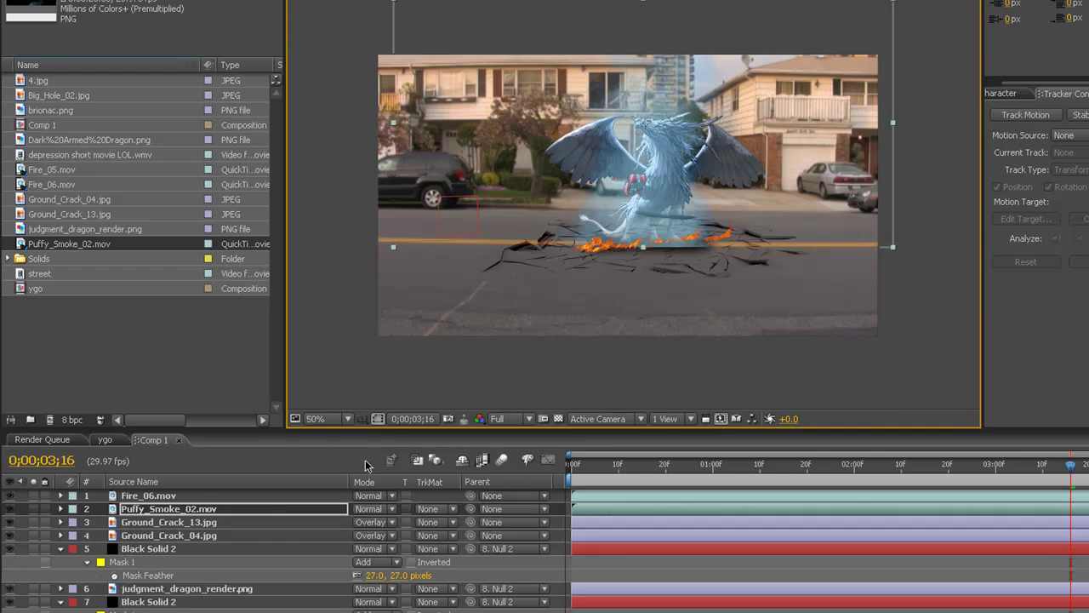
{"action": "left_click_drag", "start_coordinate": [202, 505], "coordinate": [201, 494]}
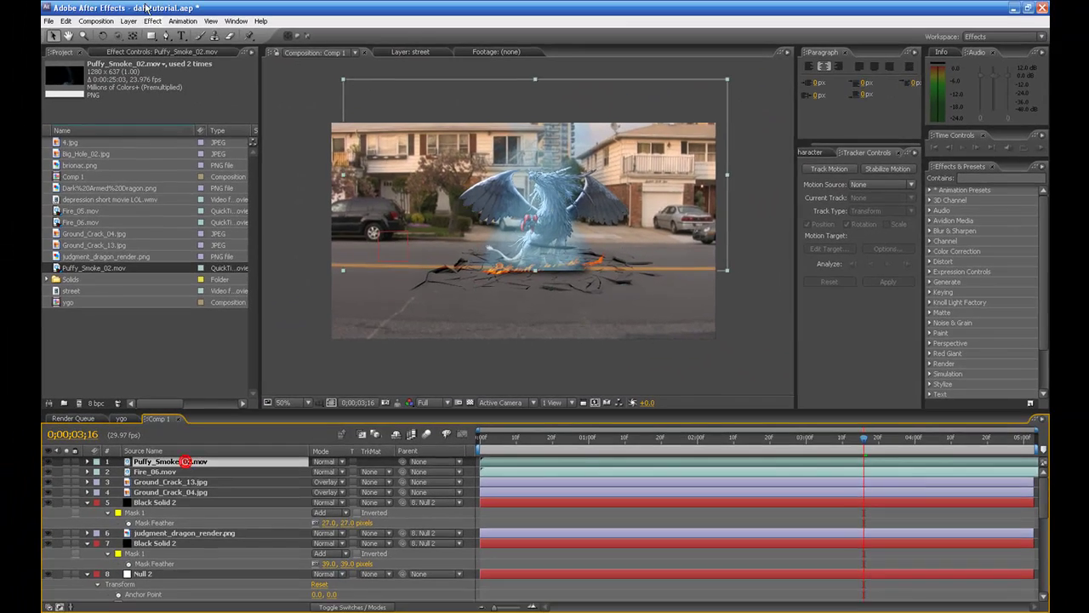
Draw a rectangular mask on the smoke that trims its lower edge and set the Mask Feather to 64 pixels.
{"action": "left_click_drag", "start_coordinate": [351, 98], "coordinate": [754, 262]}
{"action": "key", "text": "f"}
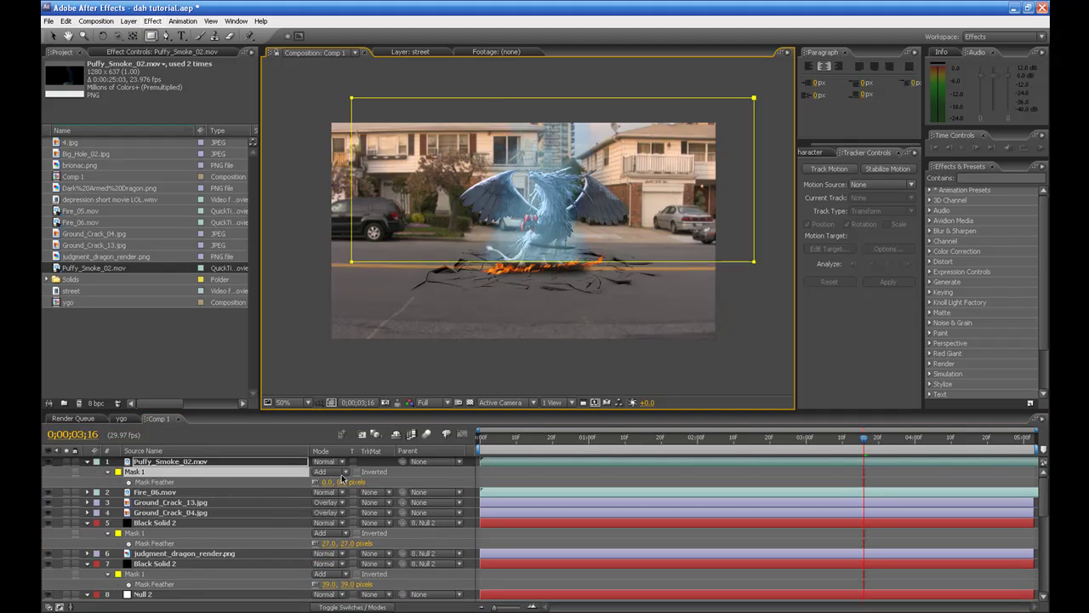
{"action": "left_click_drag", "start_coordinate": [342, 479], "coordinate": [339, 485]}
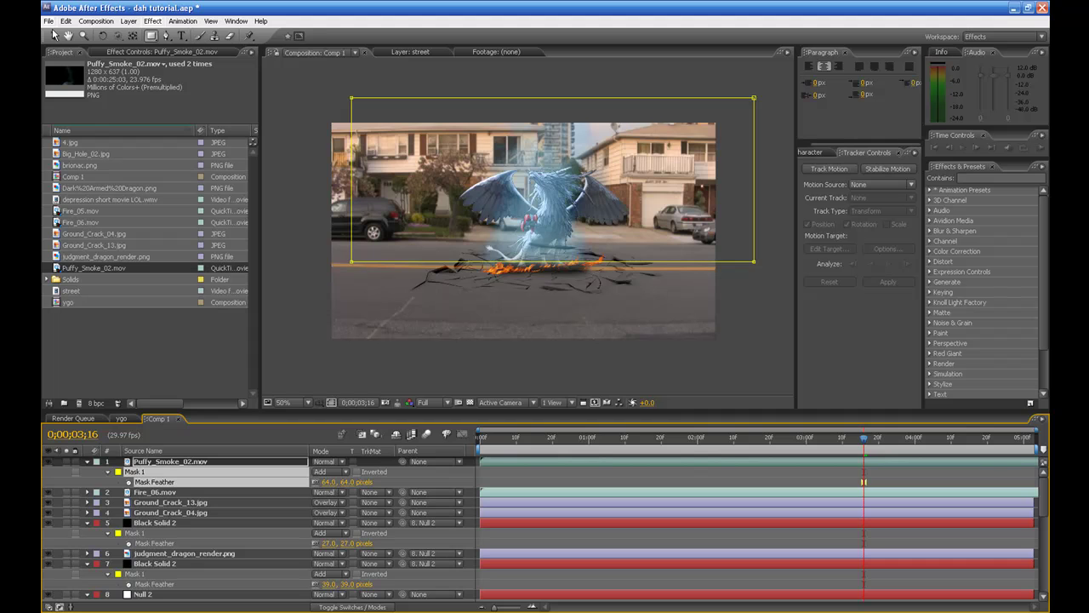
{"action": "left_click", "coordinate": [484, 371]}
{"action": "scroll", "coordinate": [583, 316], "scroll_direction": "up", "scroll_amount": 1}
{"action": "left_click", "coordinate": [555, 224]}
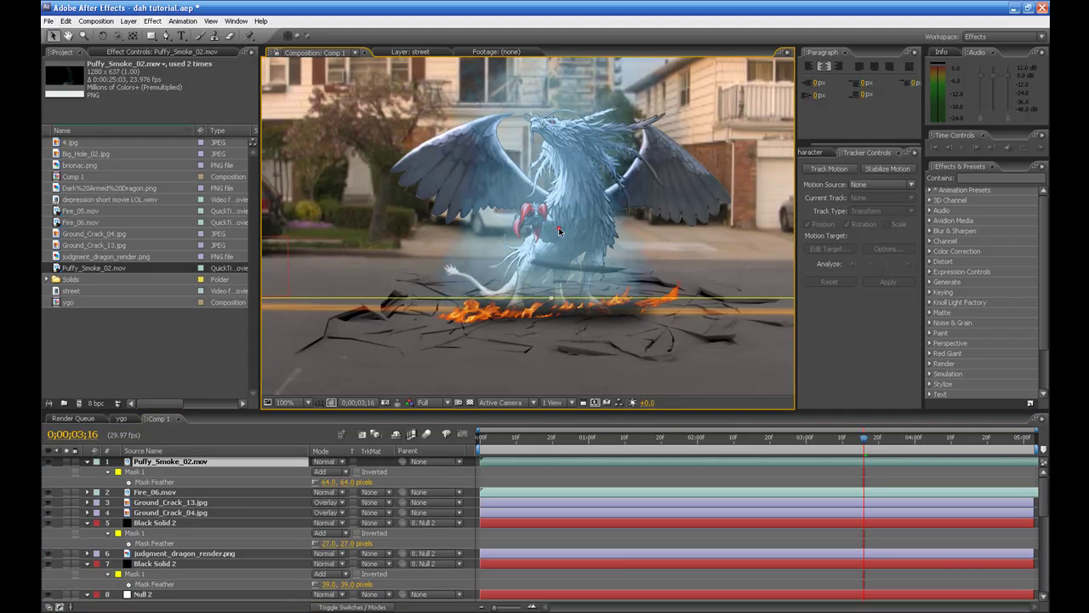
Undo the smoke's Mask Feather change and parent the Puffy_Smoke_02.mov layer to Null 2.
{"action": "scroll", "coordinate": [561, 302], "scroll_direction": "down", "scroll_amount": 1}
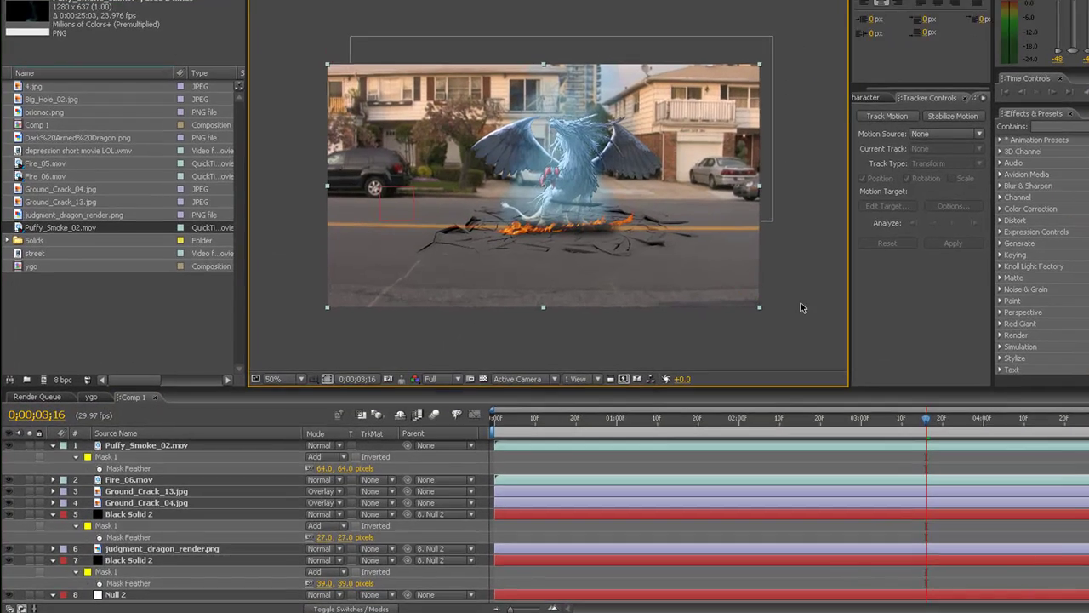
{"action": "scroll", "coordinate": [740, 332], "scroll_direction": "up", "scroll_amount": 2}
{"action": "key", "text": "space"}
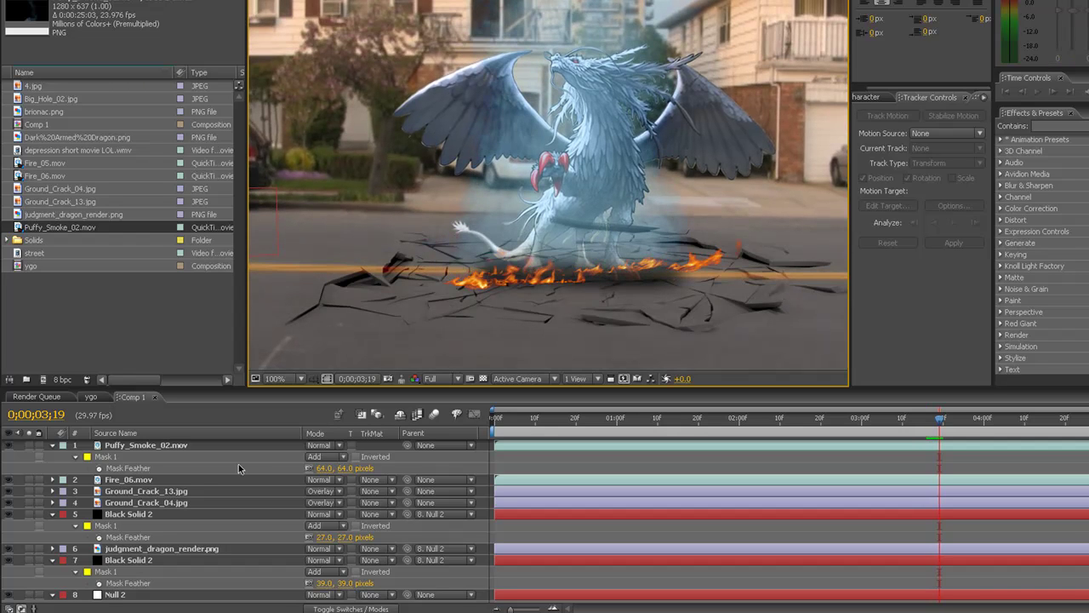
{"action": "key", "text": "ctrl+z"}
{"action": "left_click_drag", "start_coordinate": [414, 446], "coordinate": [167, 595]}
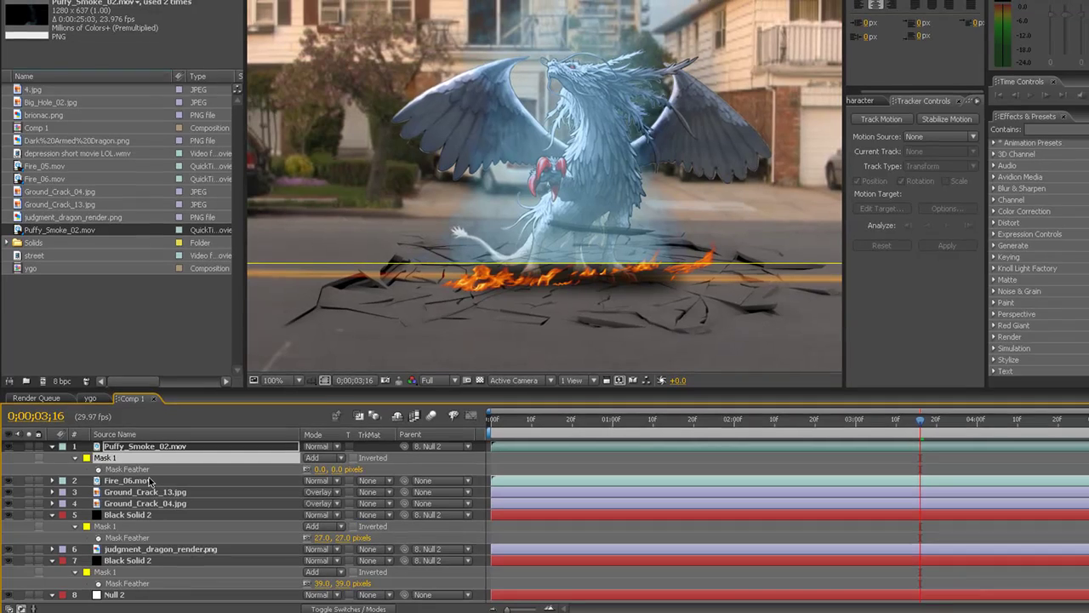
Parent the Fire_06.mov, Ground_Crack_13.jpg and Ground_Crack_04.jpg layers to Null 2.
{"action": "left_click", "coordinate": [149, 481]}
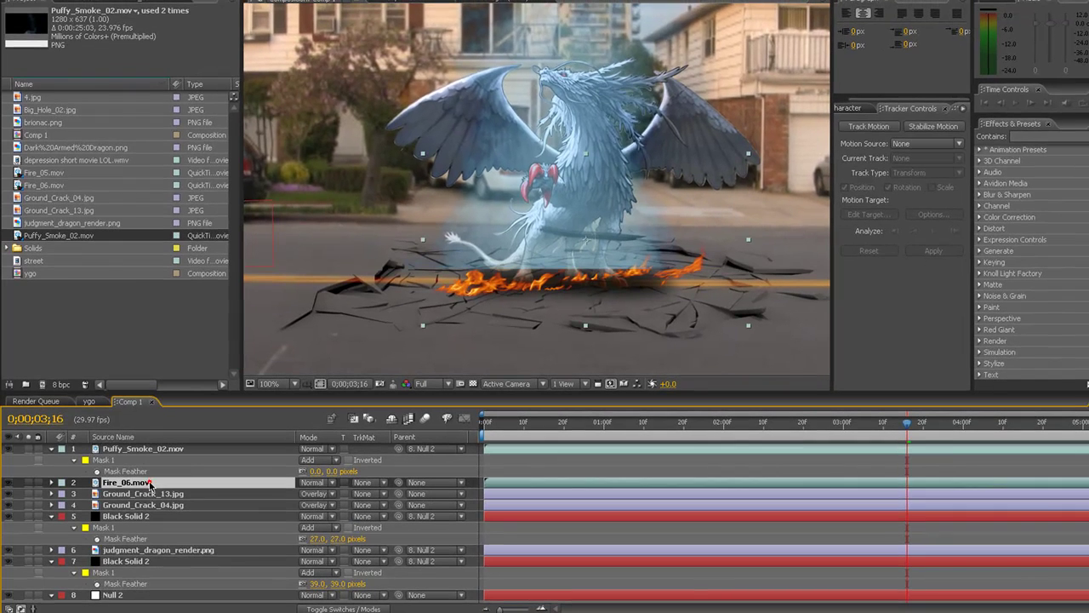
{"action": "left_click", "coordinate": [149, 492], "text": "ctrl"}
{"action": "left_click", "coordinate": [159, 503], "text": "ctrl"}
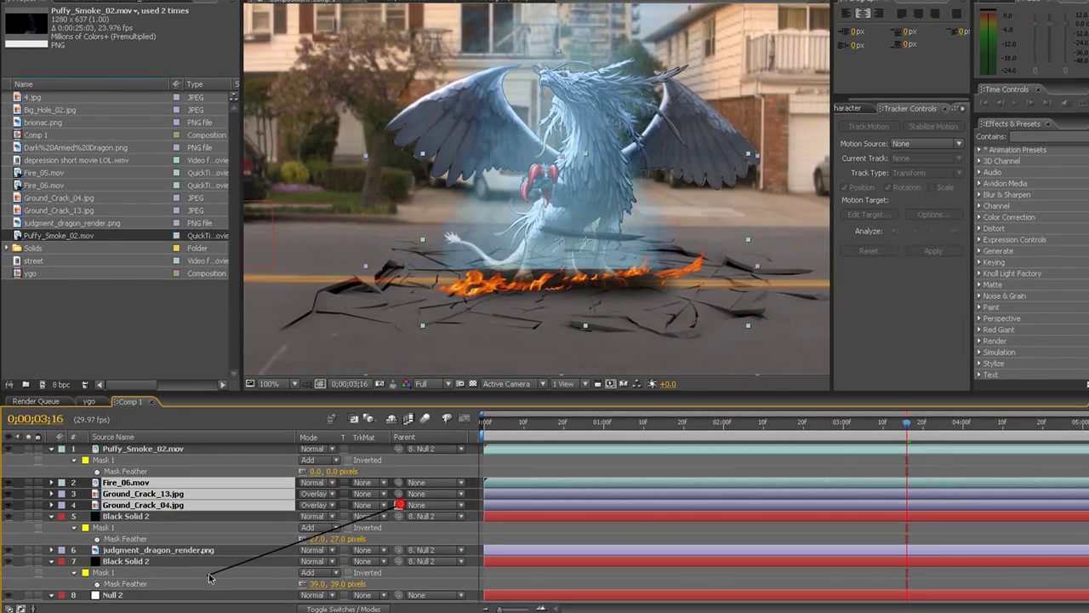
{"action": "left_click_drag", "start_coordinate": [210, 577], "coordinate": [202, 594]}
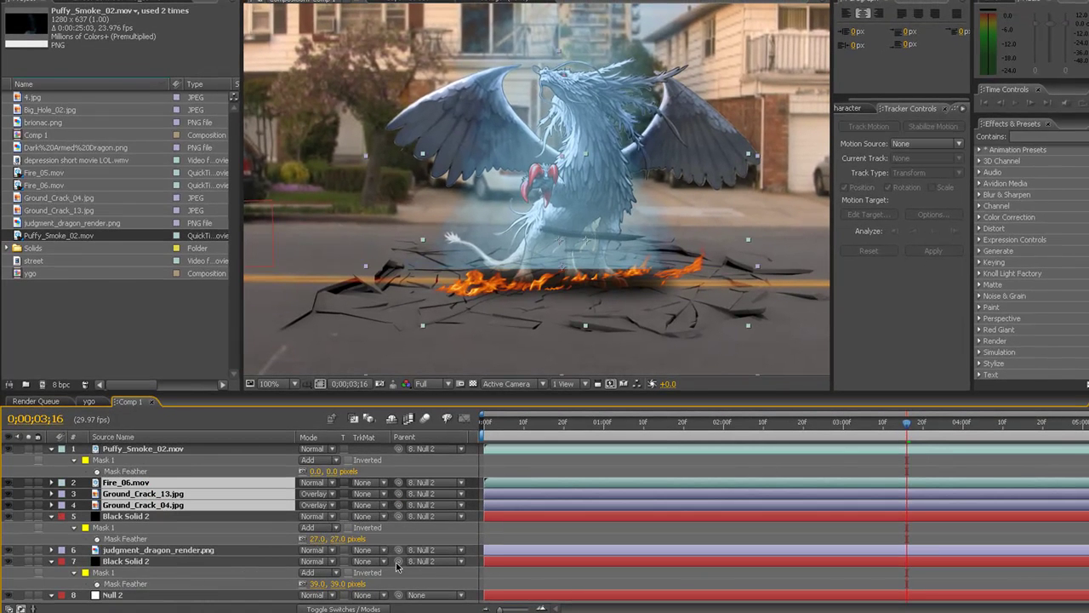
Preview the parented layers' motion and shift the smoke slightly right so it is centred around the dragon.
{"action": "key", "text": "space"}
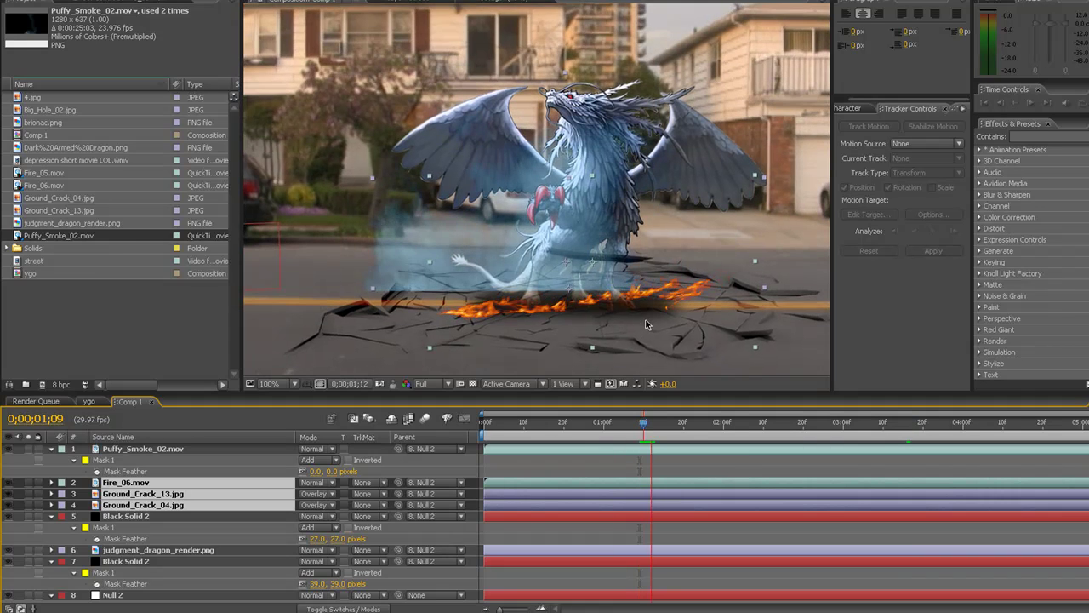
{"action": "scroll", "coordinate": [648, 321], "scroll_direction": "down", "scroll_amount": 1}
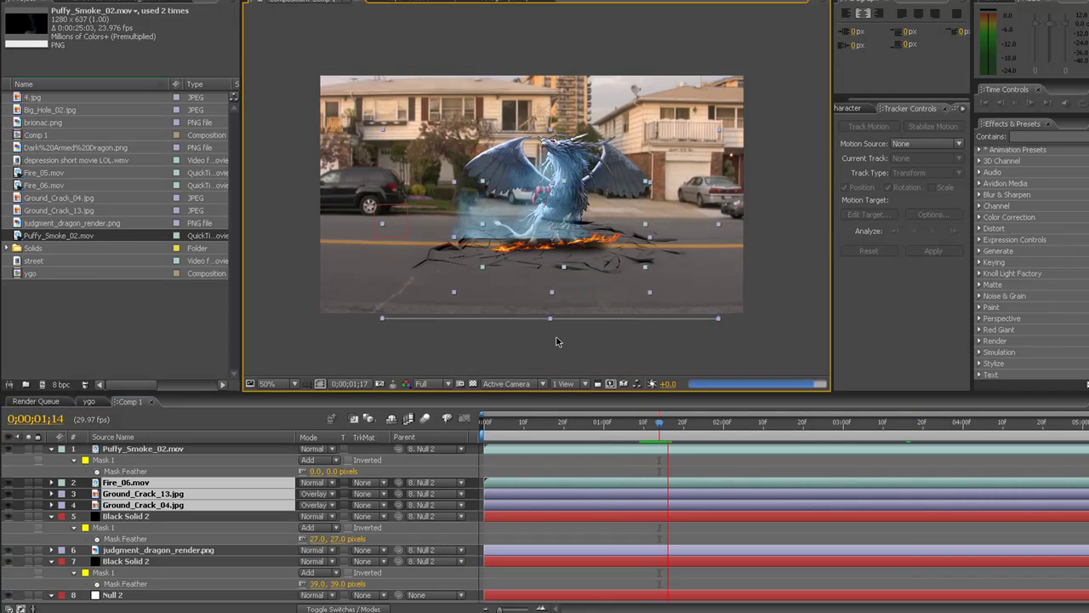
{"action": "left_click", "coordinate": [578, 344]}
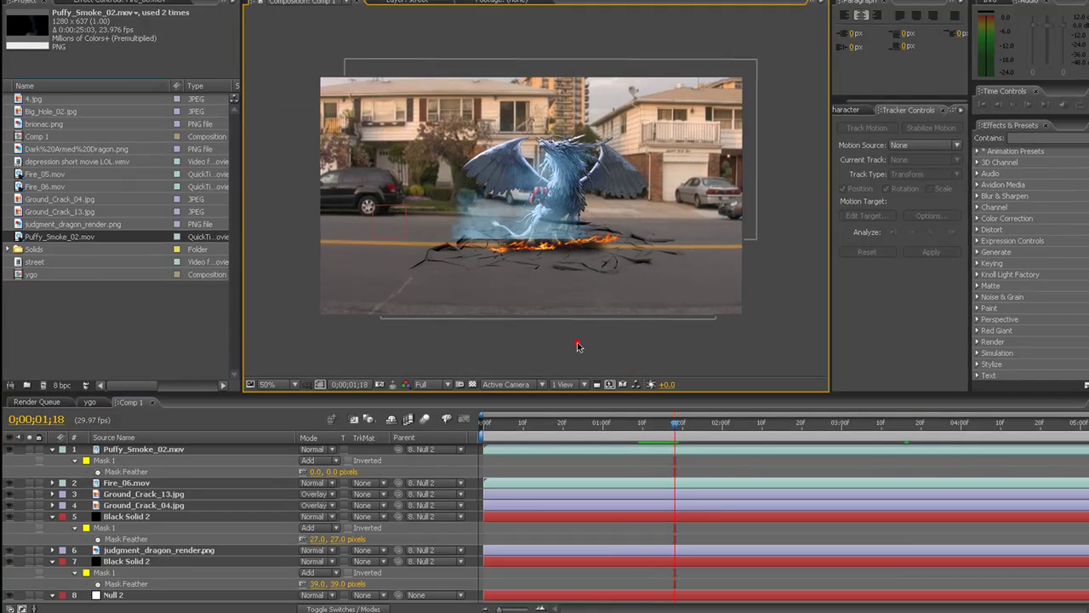
{"action": "key", "text": "space"}
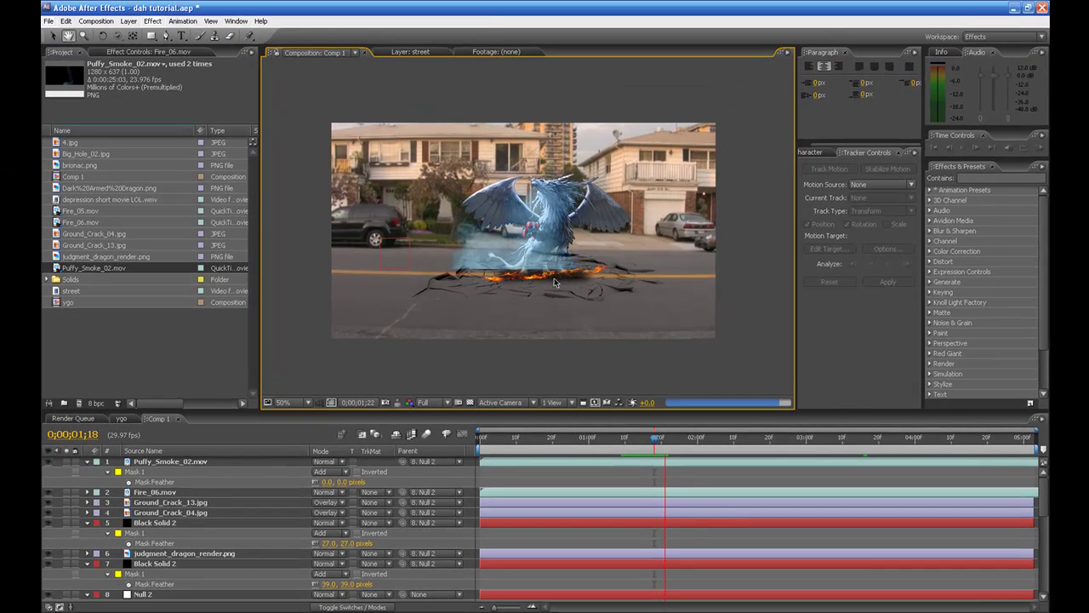
{"action": "left_click", "coordinate": [469, 226]}
{"action": "left_click_drag", "start_coordinate": [476, 213], "coordinate": [508, 219]}
{"action": "left_click", "coordinate": [716, 368]}
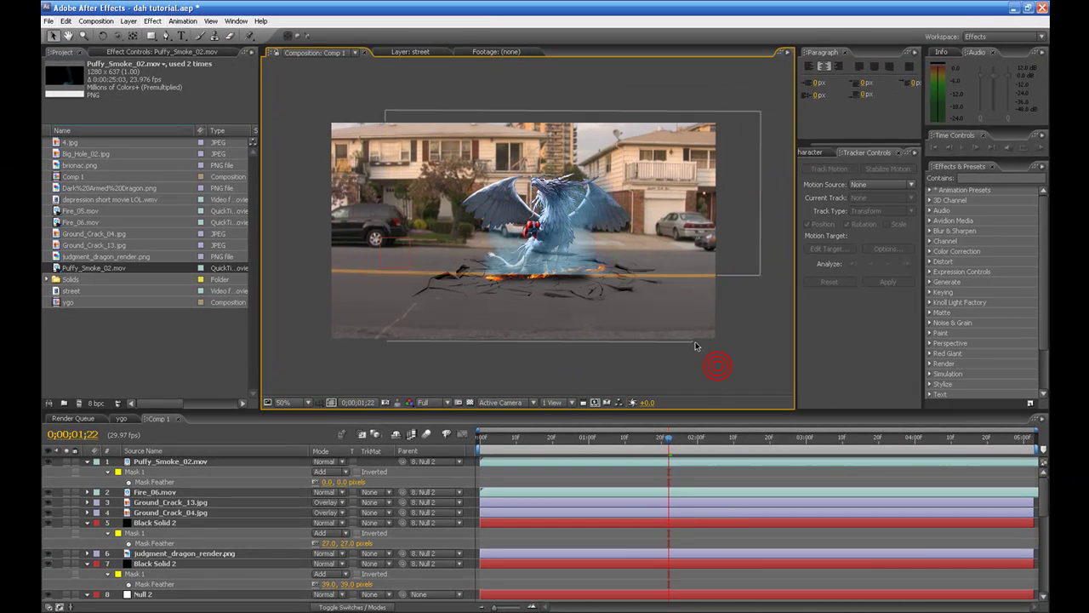
Set the Puffy_Smoke_02.mov layer's Mask Feather to 50 pixels.
{"action": "left_click", "coordinate": [303, 463]}
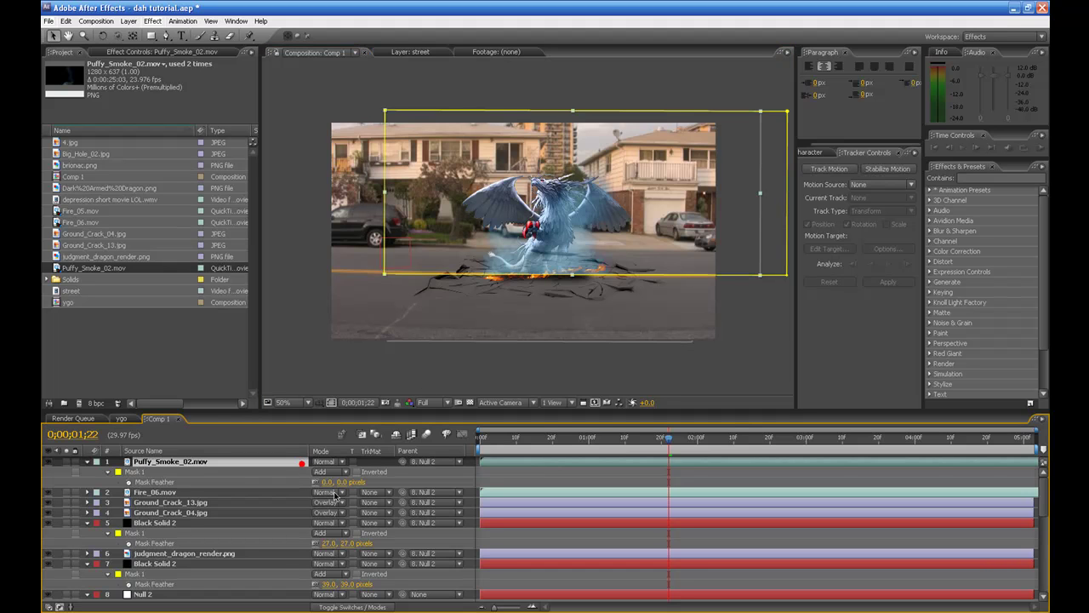
{"action": "left_click", "coordinate": [327, 482]}
{"action": "left_click", "coordinate": [712, 366]}
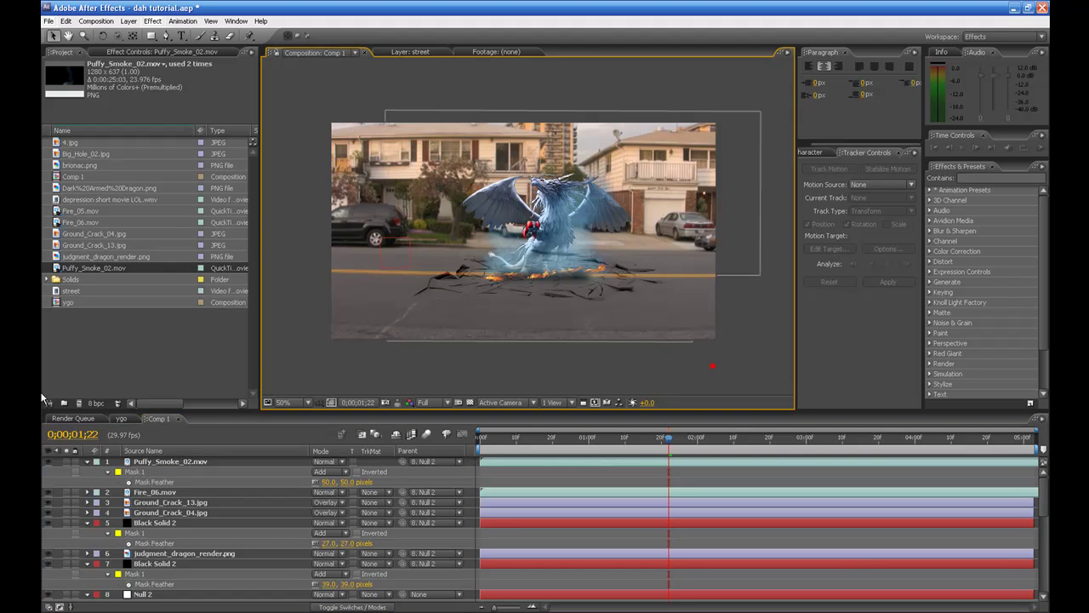
Play back the ygo composition for reference and return to Comp 1.
{"action": "left_click", "coordinate": [121, 418]}
{"action": "key", "text": "space"}
{"action": "left_click_drag", "start_coordinate": [445, 347], "coordinate": [552, 318]}
{"action": "scroll", "coordinate": [491, 316], "scroll_direction": "down", "scroll_amount": 1}
{"action": "left_click", "coordinate": [157, 418]}
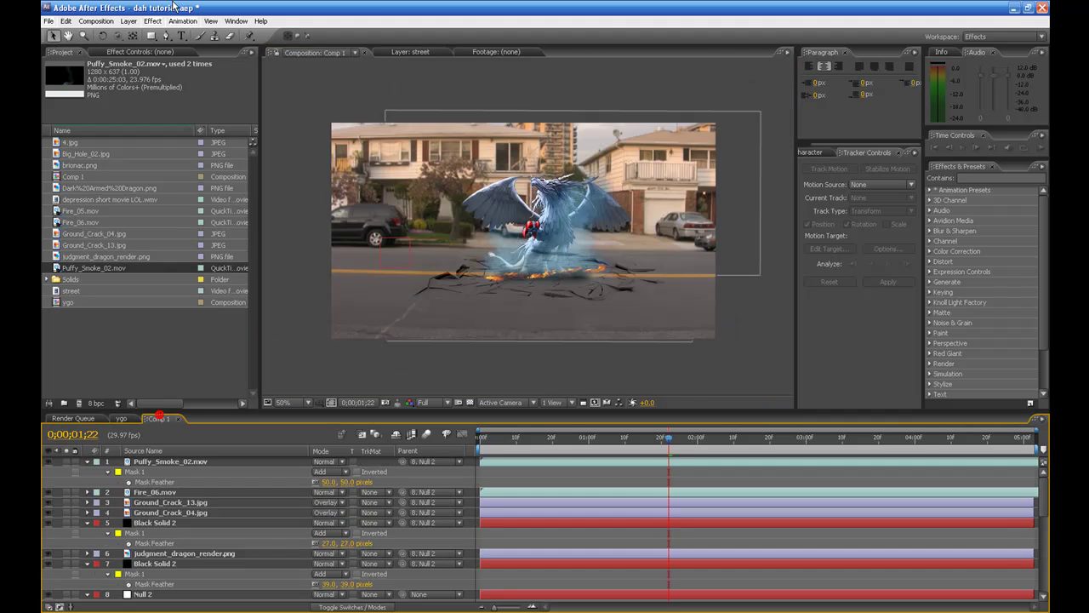
Add a new adjustment layer at the top of Comp 1 and apply the Curves color correction effect to it.
{"action": "left_click", "coordinate": [129, 20]}
{"action": "mouse_move", "coordinate": [136, 33]}
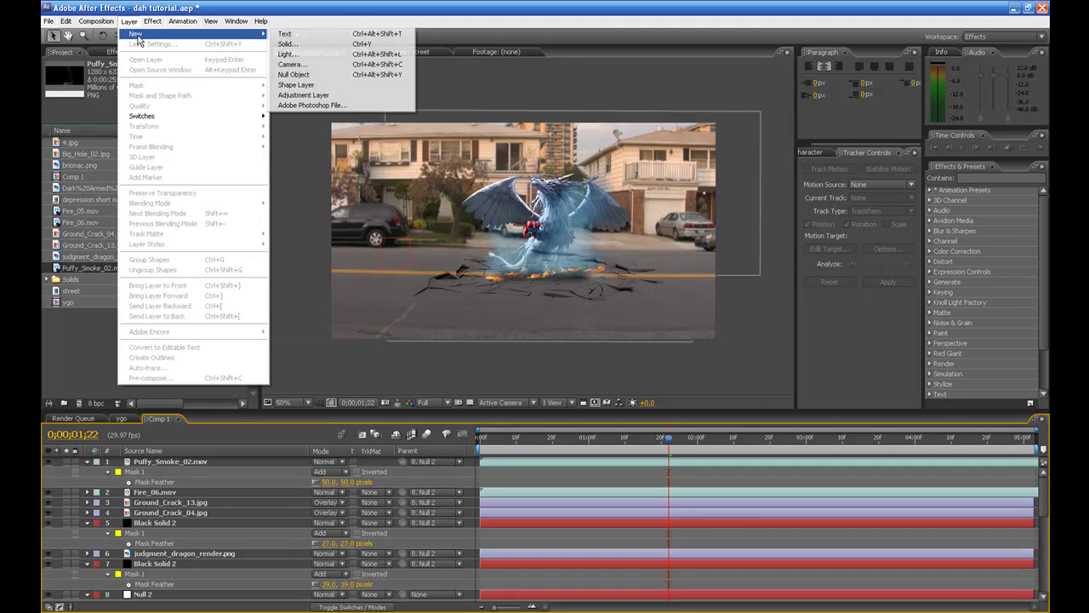
{"action": "left_click", "coordinate": [339, 96]}
{"action": "right_click", "coordinate": [245, 462]}
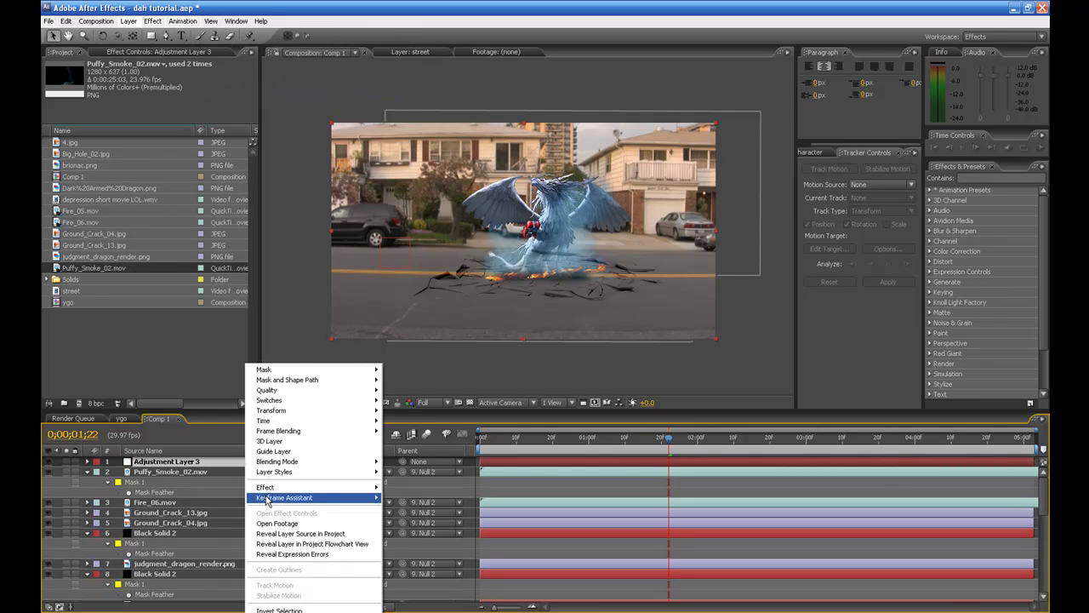
{"action": "mouse_move", "coordinate": [332, 489]}
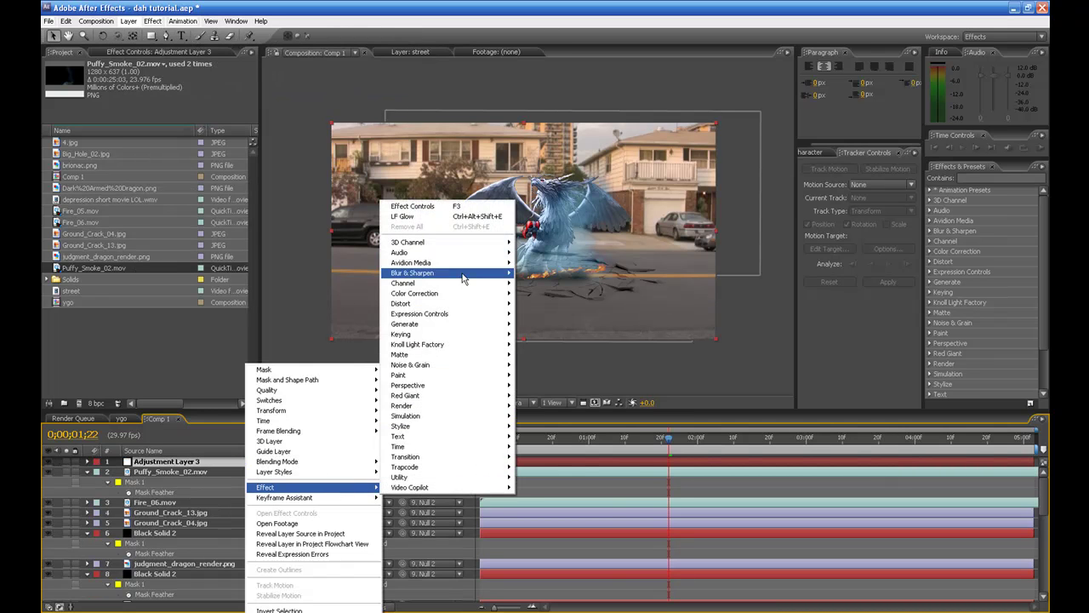
{"action": "mouse_move", "coordinate": [467, 294]}
{"action": "left_click", "coordinate": [535, 446]}
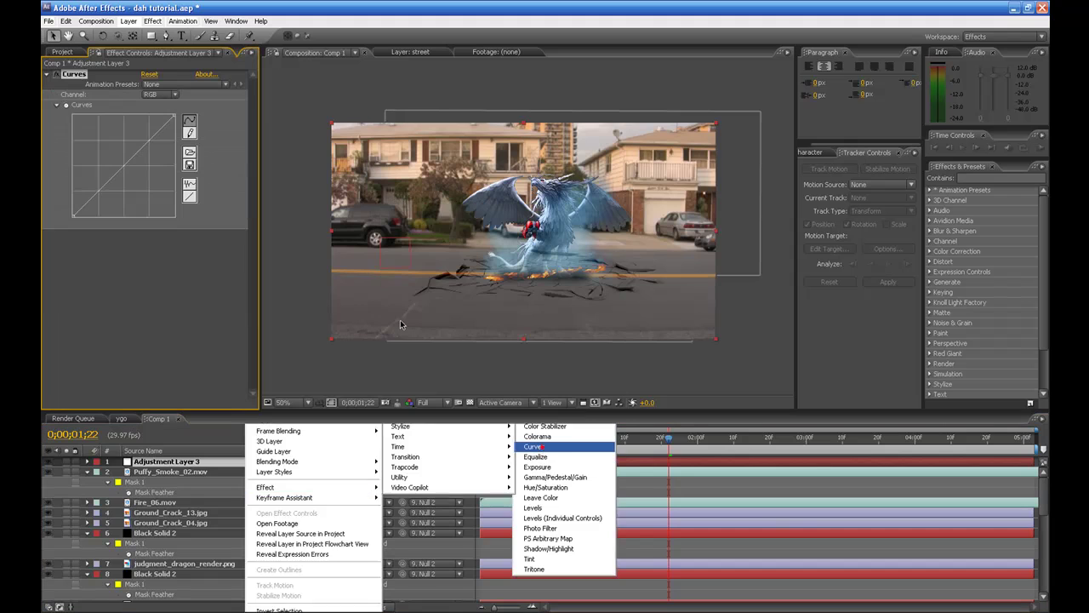
Shape the adjustment layer's RGB curve into an S with darker shadows and brighter highlights.
{"action": "left_click", "coordinate": [129, 161]}
{"action": "mouse_move", "coordinate": [130, 161]}
{"action": "left_mouse_down"}
{"action": "mouse_move", "coordinate": [123, 153]}
{"action": "mouse_move", "coordinate": [115, 168]}
{"action": "left_mouse_up"}
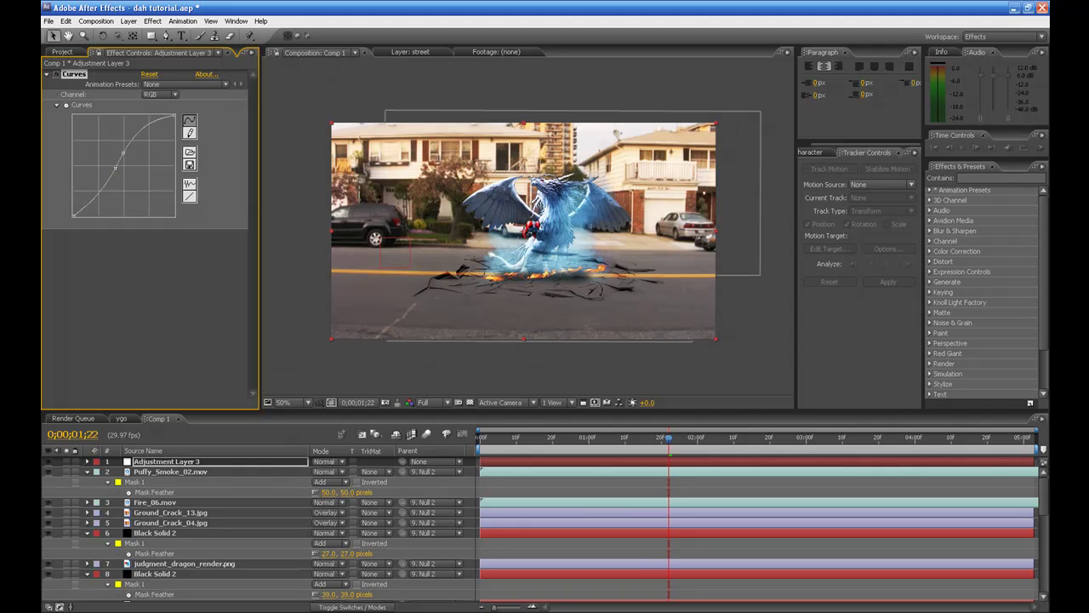
{"action": "right_click", "coordinate": [197, 465]}
{"action": "mouse_move", "coordinate": [216, 487]}
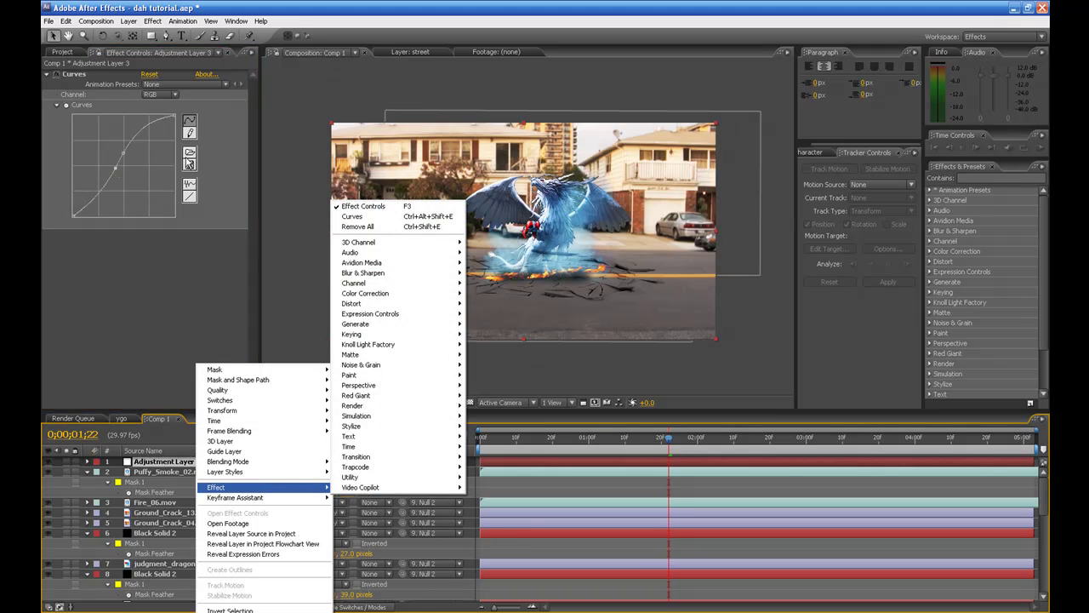
Warm the adjustment layer's color by raising the Red curve slightly, adjusting the Green curve and lowering the Blue curve.
{"action": "left_click", "coordinate": [149, 94]}
{"action": "left_click", "coordinate": [157, 94]}
{"action": "left_click", "coordinate": [154, 104]}
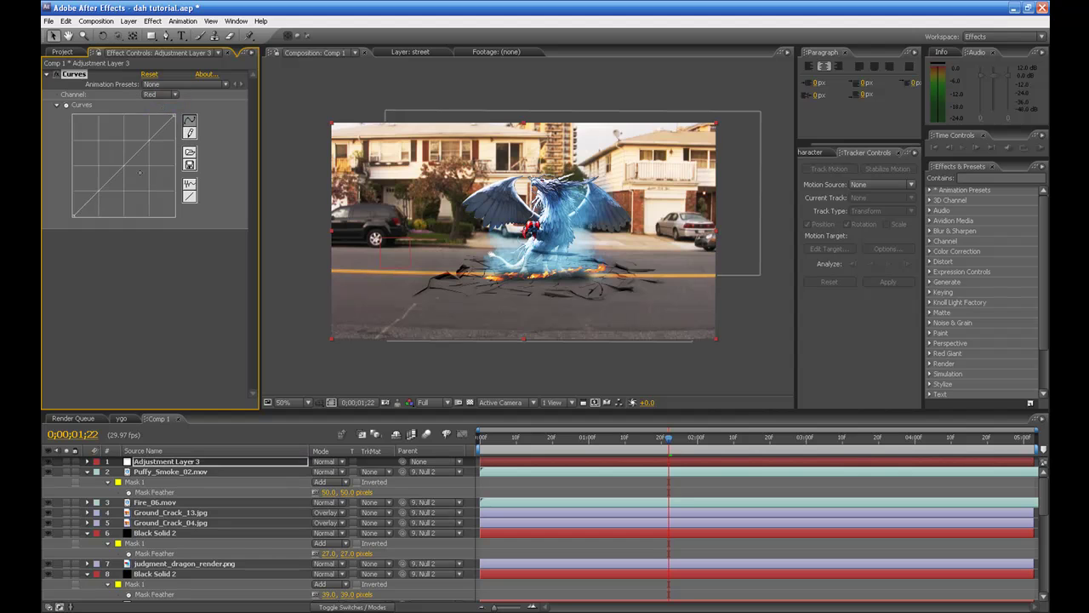
{"action": "left_click", "coordinate": [159, 93]}
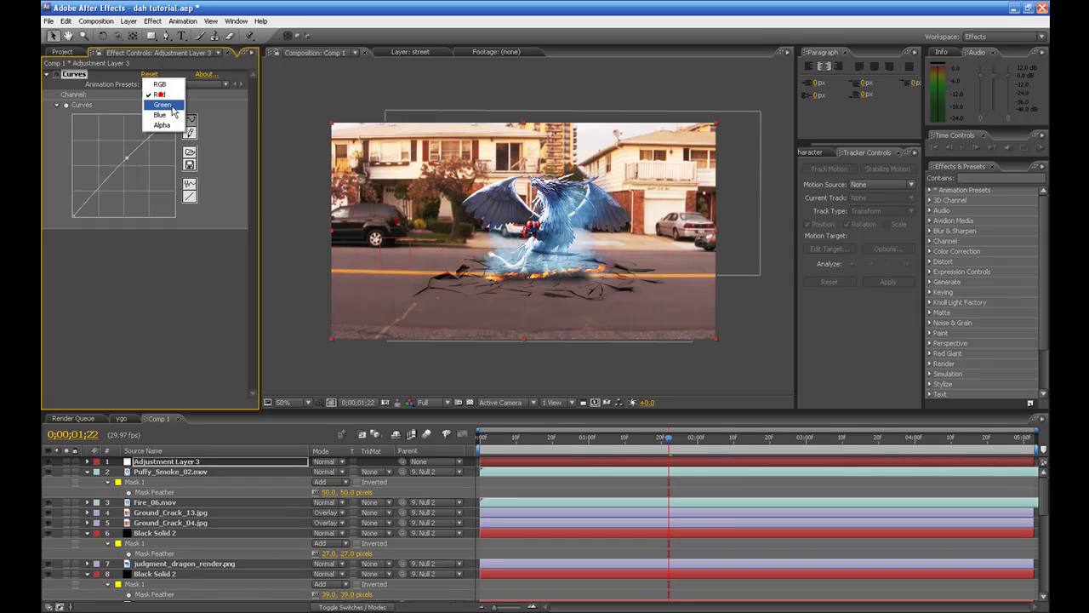
{"action": "left_click", "coordinate": [174, 107]}
{"action": "left_click_drag", "start_coordinate": [135, 154], "coordinate": [142, 154]}
{"action": "left_click", "coordinate": [158, 94]}
{"action": "left_click", "coordinate": [160, 105]}
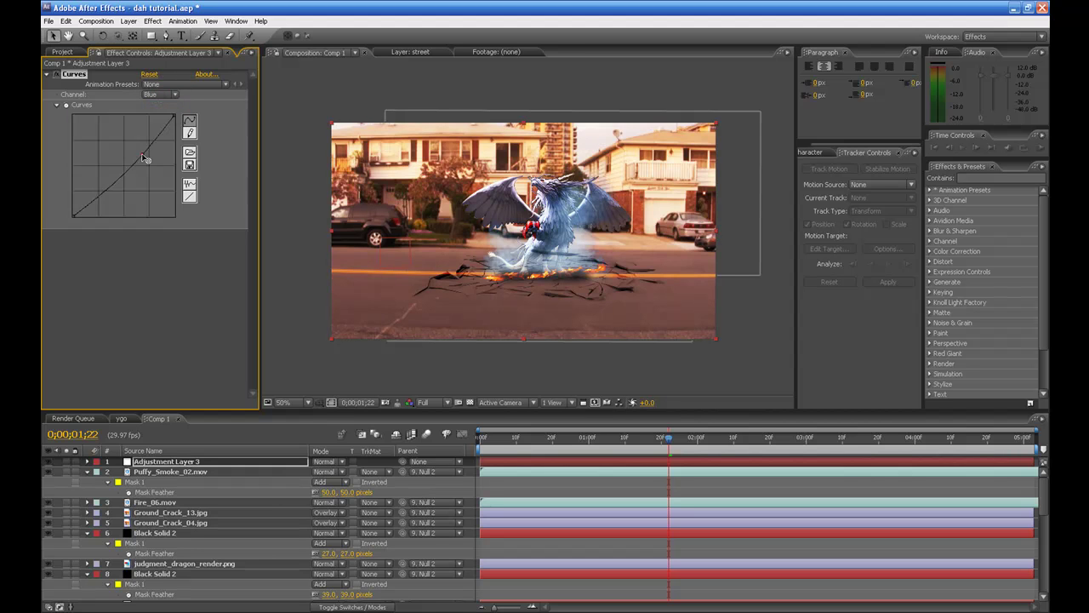
{"action": "left_click", "coordinate": [734, 297]}
Apply the Glow effect to the Fire_06.mov layer and adjust its Glow Radius.
{"action": "scroll", "coordinate": [648, 280], "scroll_direction": "up", "scroll_amount": 1}
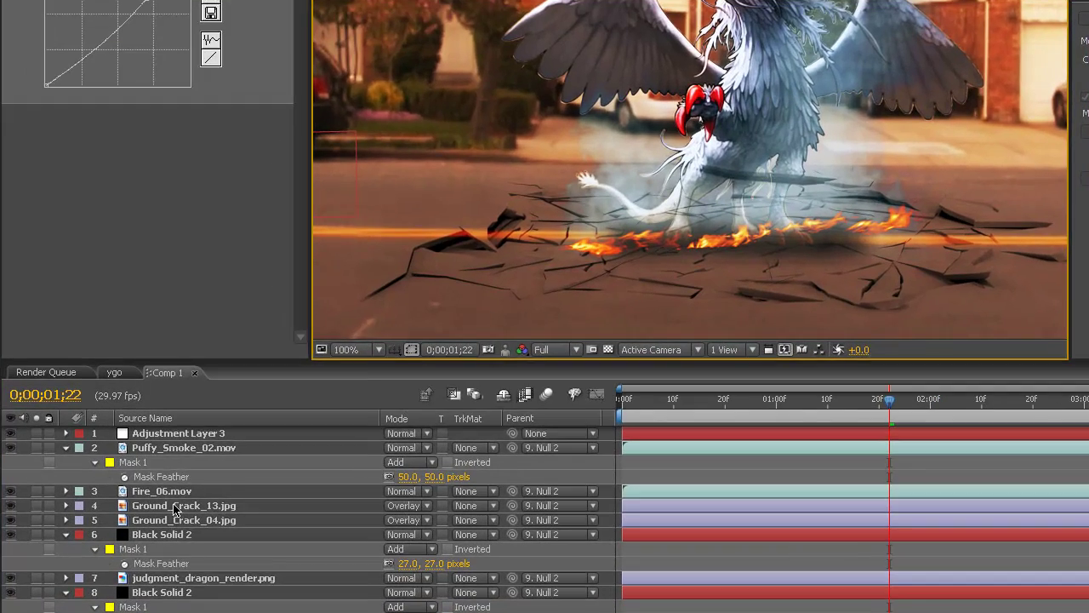
{"action": "right_click", "coordinate": [165, 502]}
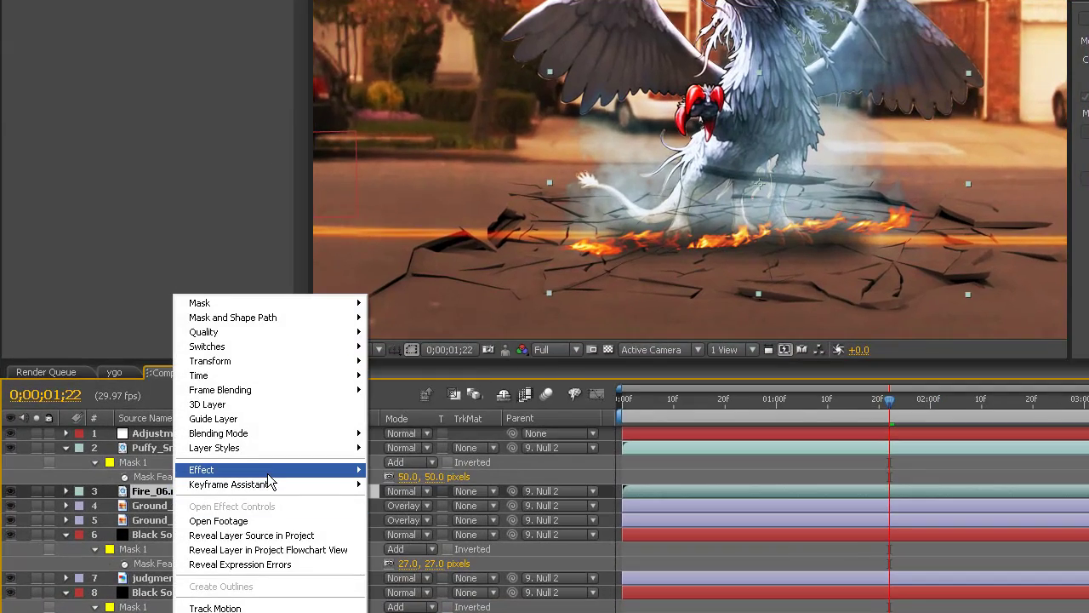
{"action": "mouse_move", "coordinate": [267, 472]}
{"action": "mouse_move", "coordinate": [481, 383]}
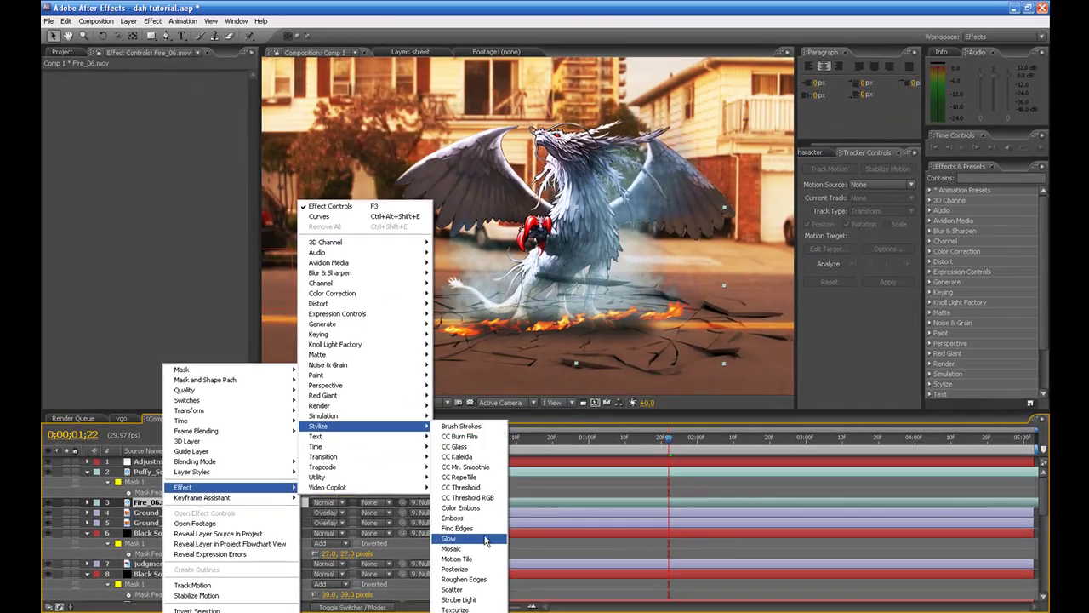
{"action": "left_click", "coordinate": [459, 539]}
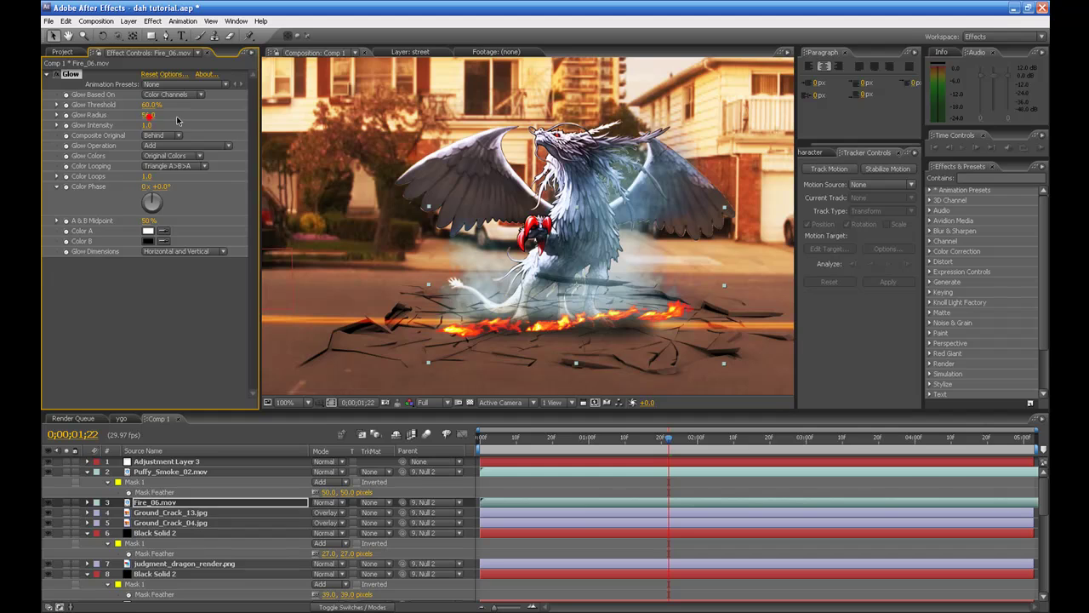
{"action": "left_click", "coordinate": [149, 115]}
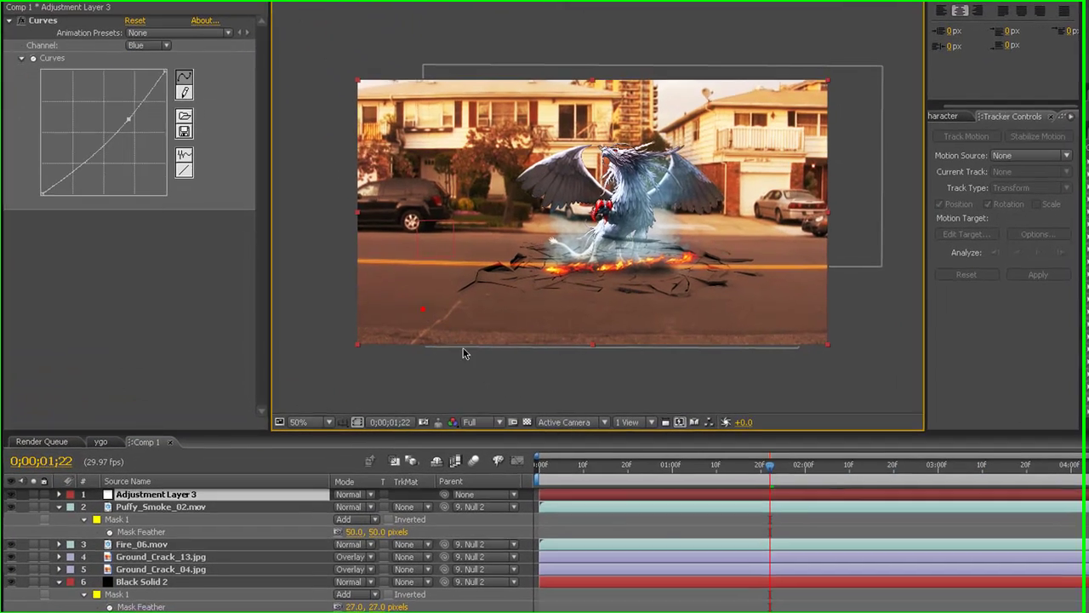
{"action": "key", "text": "period"}
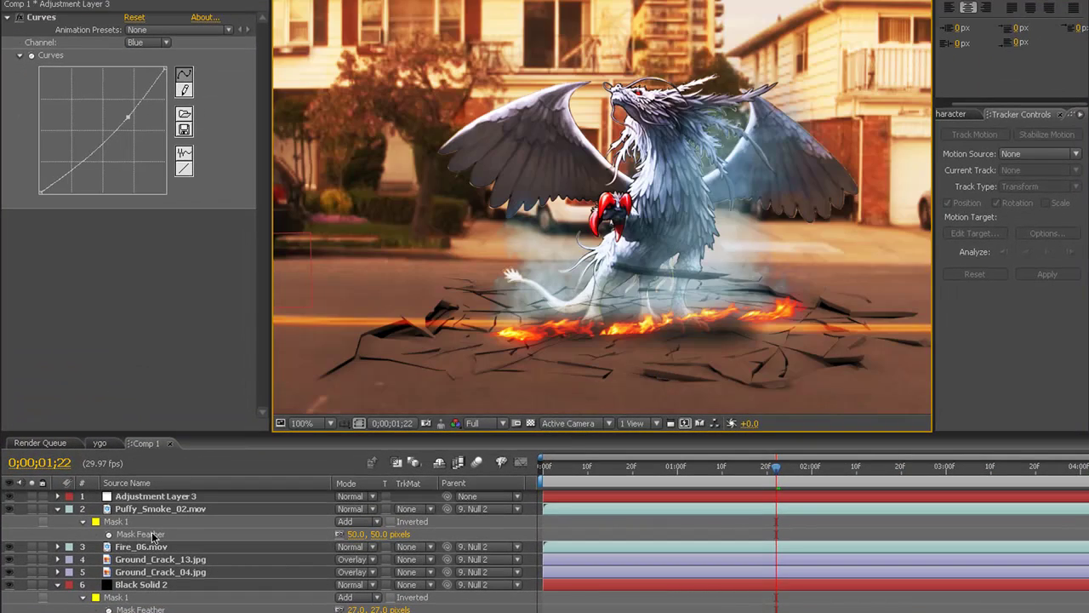
Apply Curves to the Puffy_Smoke_02.mov layer, raise its RGB curve strongly to brighten the smoke, and preview the shot.
{"action": "right_click", "coordinate": [169, 507]}
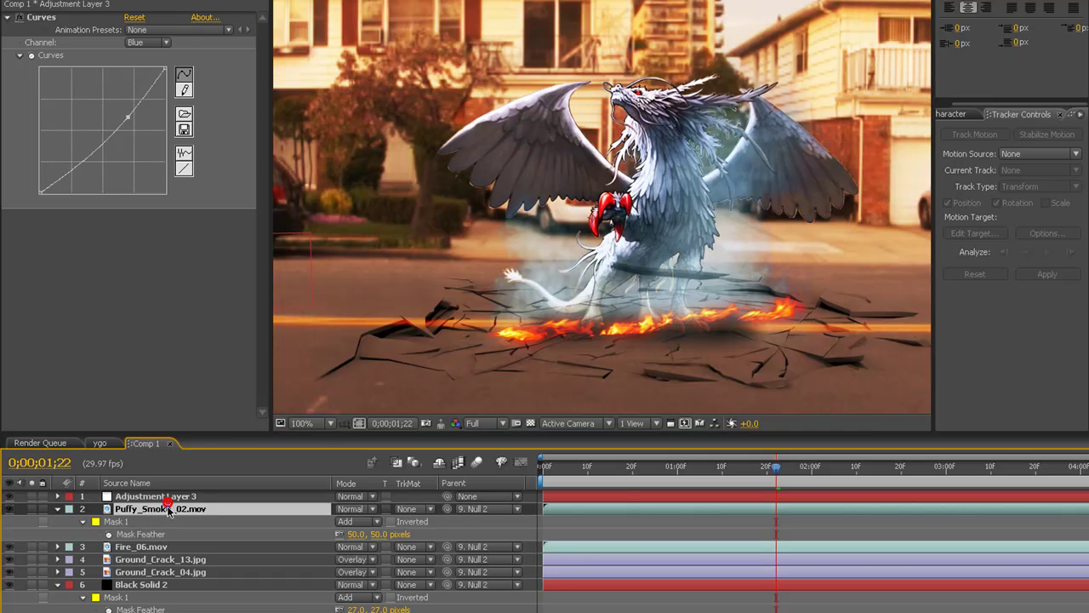
{"action": "mouse_move", "coordinate": [212, 527]}
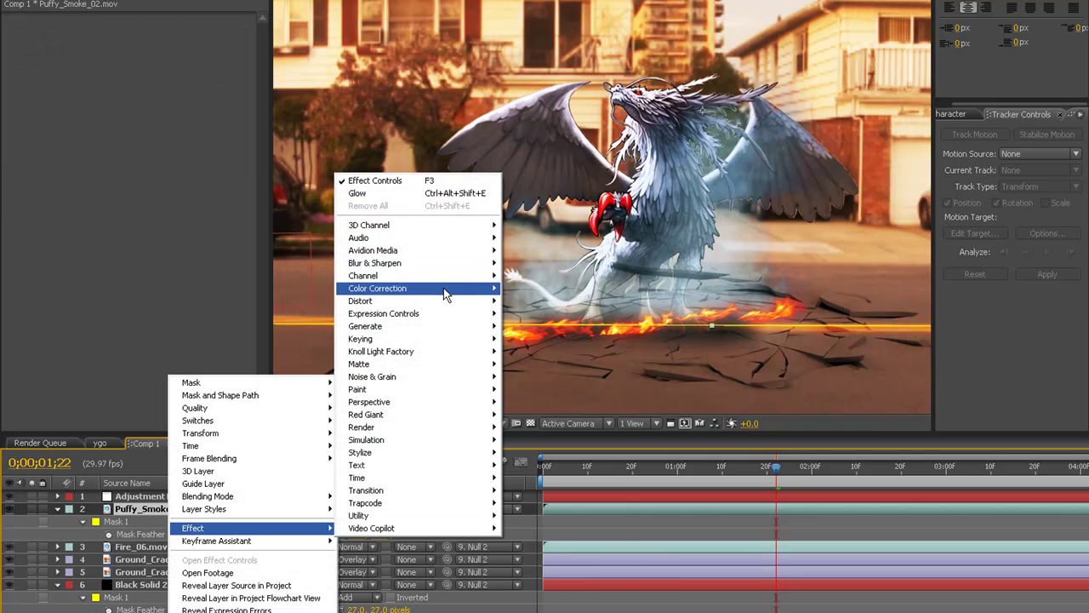
{"action": "mouse_move", "coordinate": [443, 288]}
{"action": "left_click", "coordinate": [560, 484]}
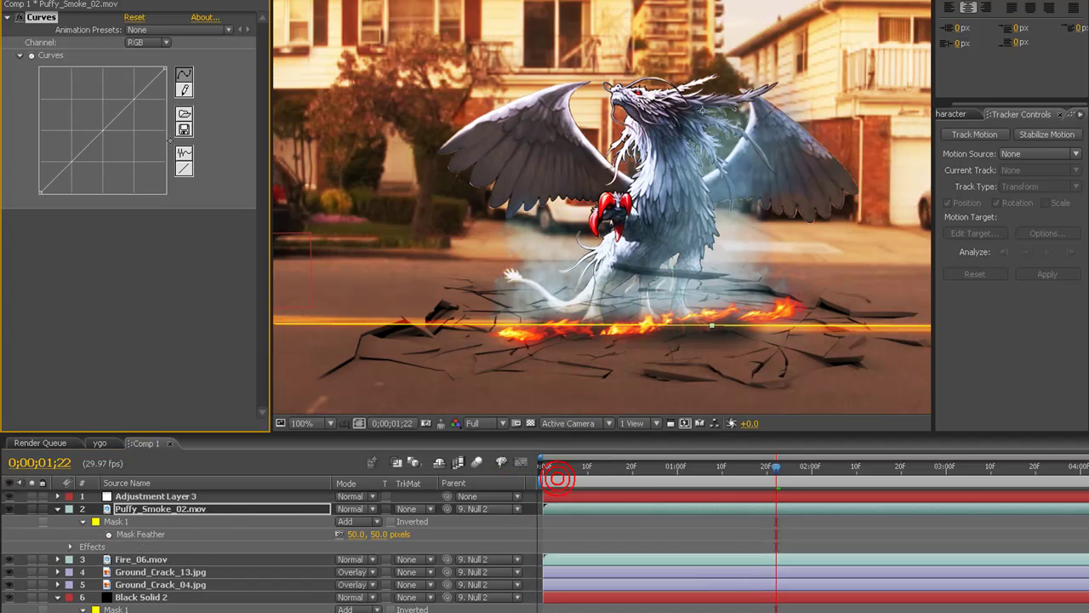
{"action": "left_click_drag", "start_coordinate": [93, 126], "coordinate": [75, 102]}
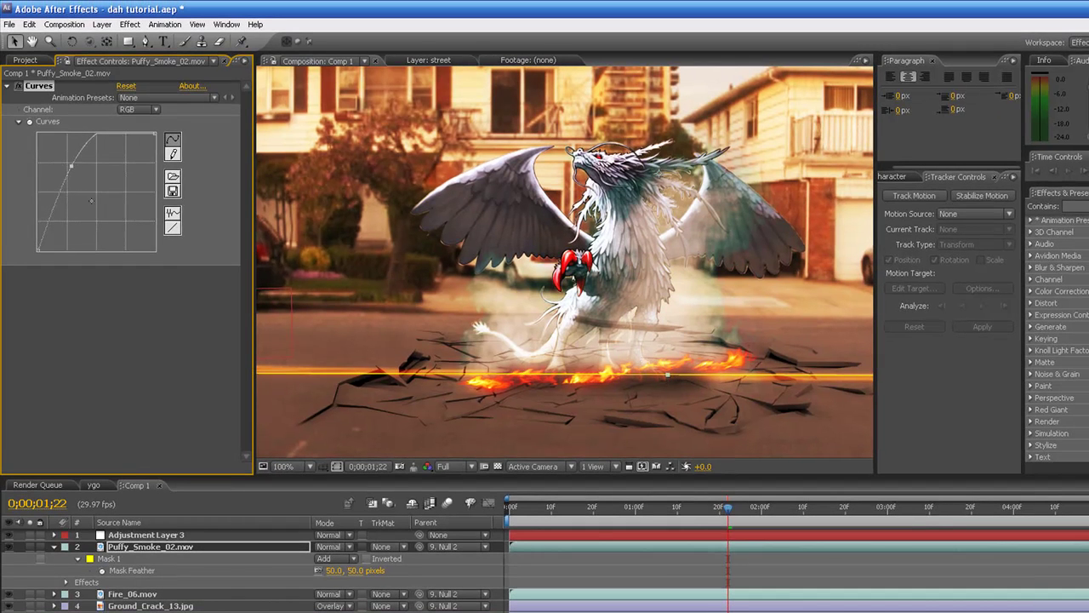
{"action": "scroll", "coordinate": [506, 278], "scroll_direction": "down", "scroll_amount": 2}
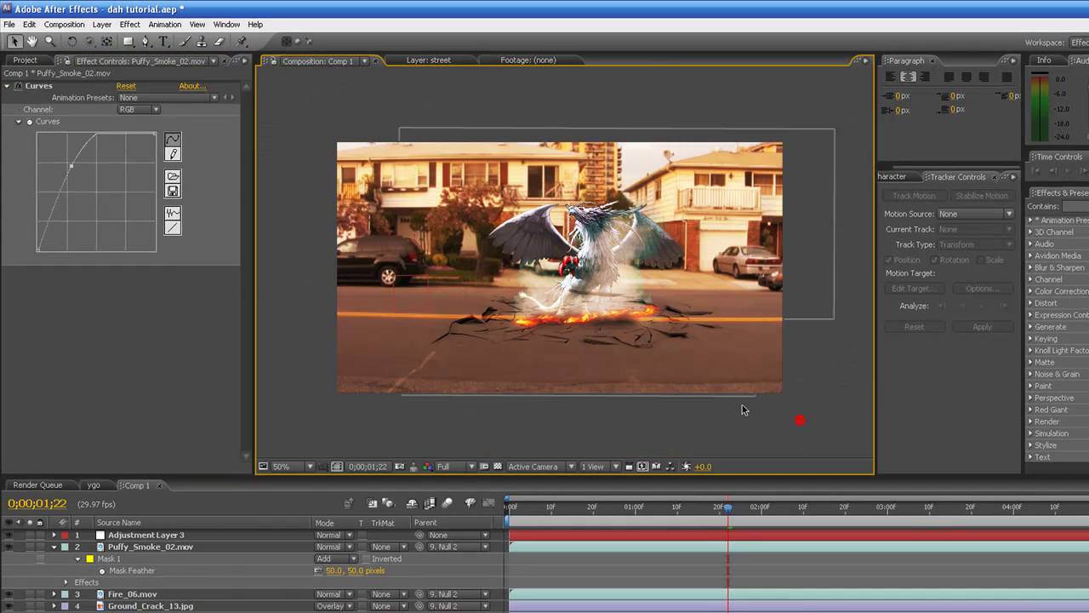
{"action": "scroll", "coordinate": [690, 400], "scroll_direction": "up", "scroll_amount": 2}
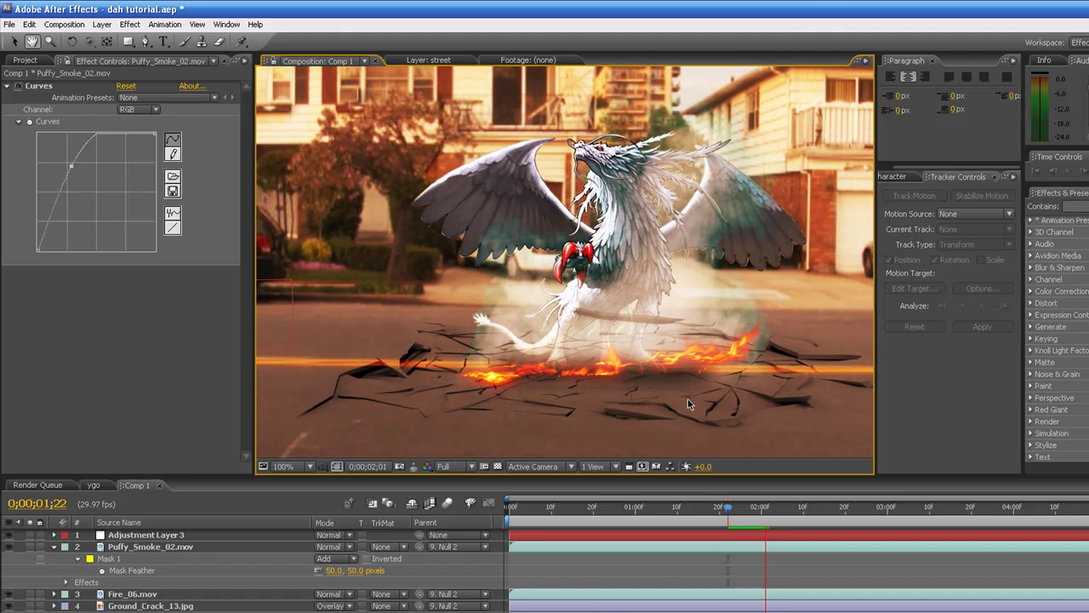
Inspect the dragon's legs, the fire and the smoke in Comp 1 up close and at full frame.
{"action": "scroll", "coordinate": [689, 404], "scroll_direction": "up", "scroll_amount": 4}
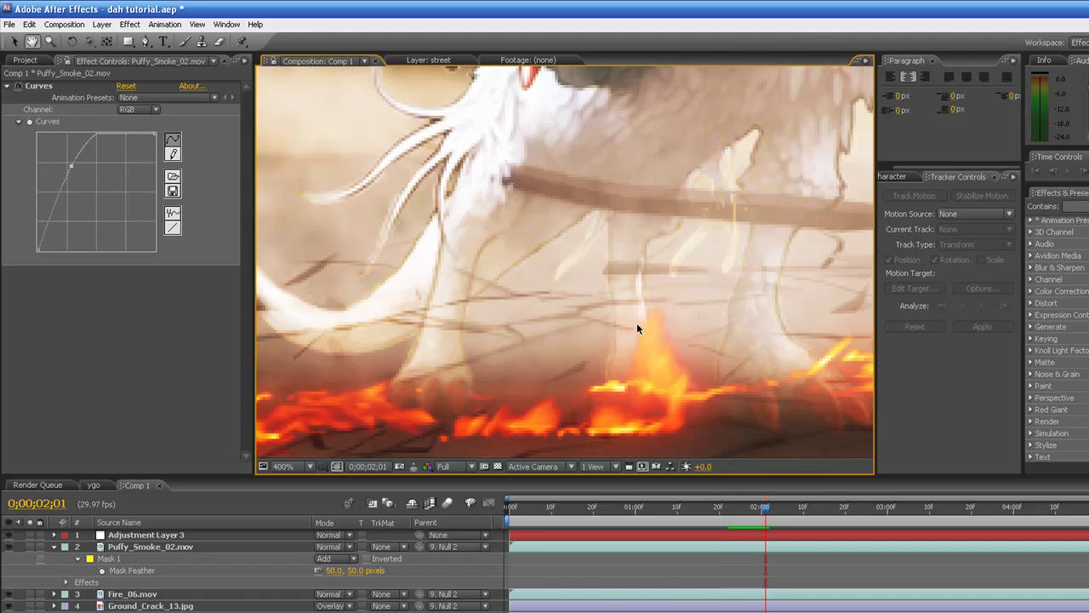
{"action": "scroll", "coordinate": [587, 353], "scroll_direction": "down", "scroll_amount": 2}
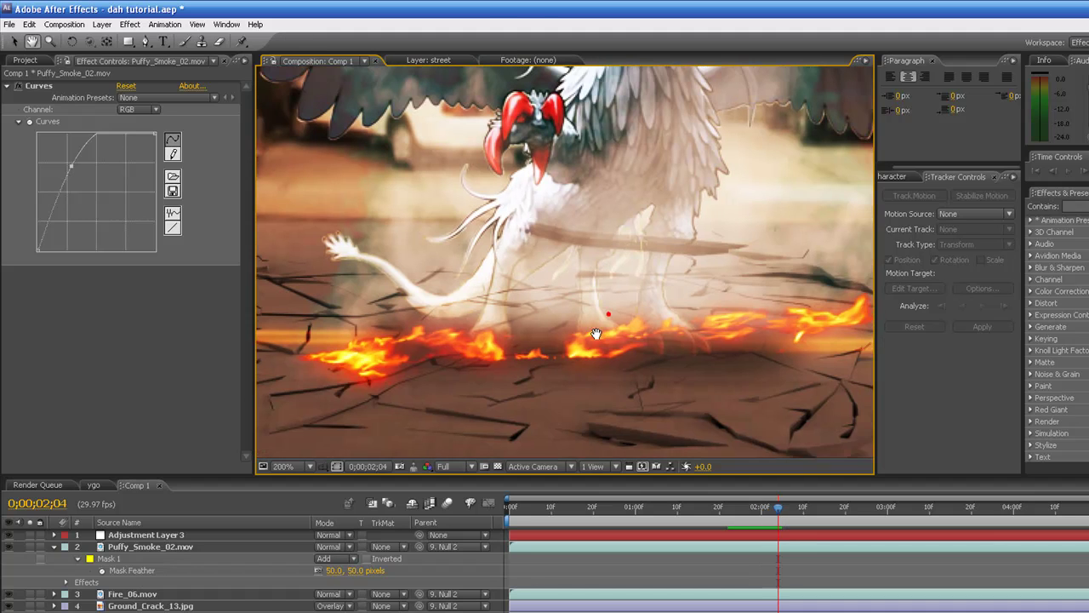
{"action": "left_click_drag", "start_coordinate": [601, 263], "coordinate": [596, 367]}
{"action": "left_click", "coordinate": [607, 329]}
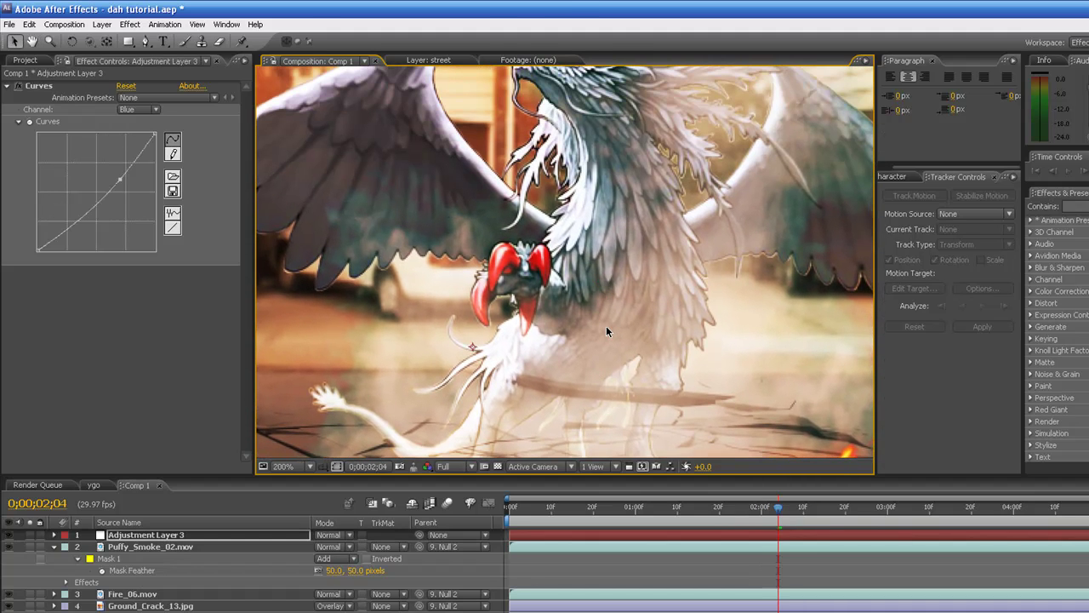
{"action": "scroll", "coordinate": [605, 325], "scroll_direction": "down", "scroll_amount": 2}
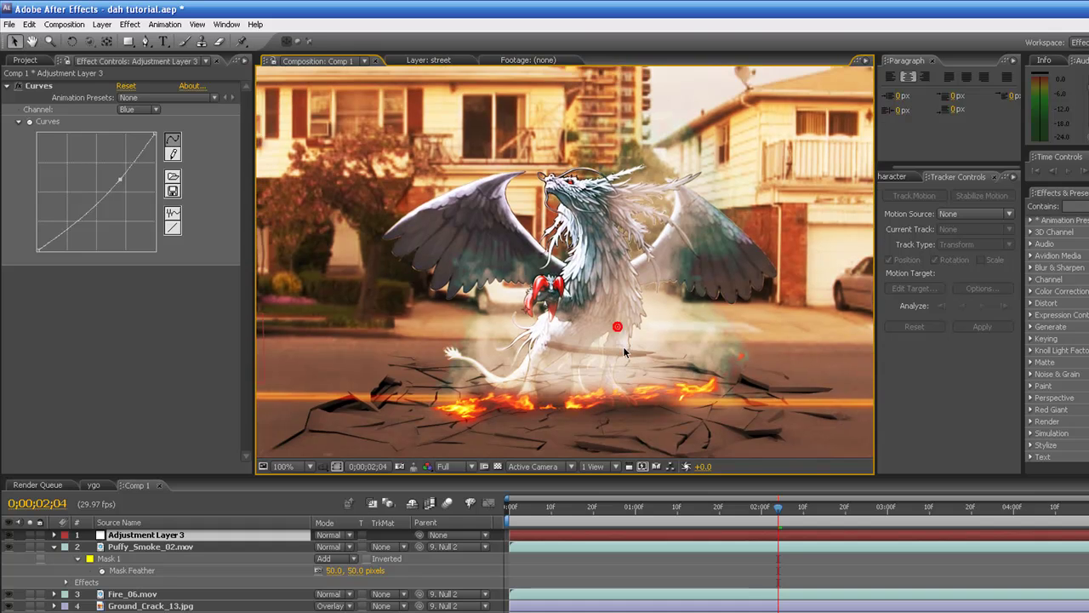
Open the ygo composition and examine its dragon, ground cracks, fire and color grade for comparison.
{"action": "left_click", "coordinate": [94, 485]}
{"action": "scroll", "coordinate": [600, 384], "scroll_direction": "down", "scroll_amount": 1}
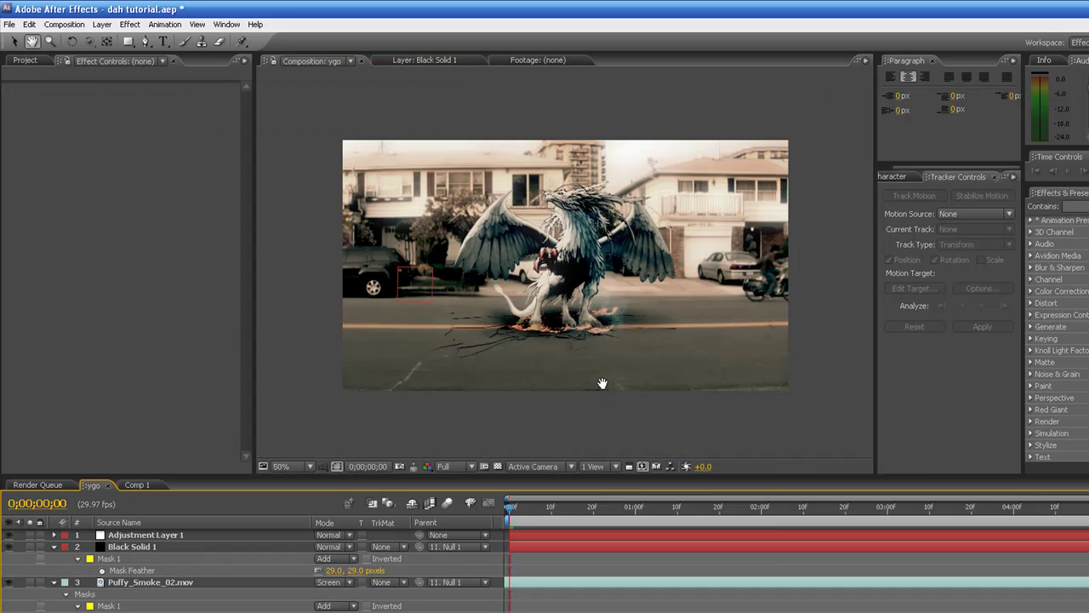
{"action": "mouse_move", "coordinate": [600, 382]}
{"action": "left_mouse_down"}
{"action": "mouse_move", "coordinate": [622, 383]}
{"action": "mouse_move", "coordinate": [610, 380]}
{"action": "left_mouse_up"}
{"action": "scroll", "coordinate": [622, 384], "scroll_direction": "up", "scroll_amount": 1}
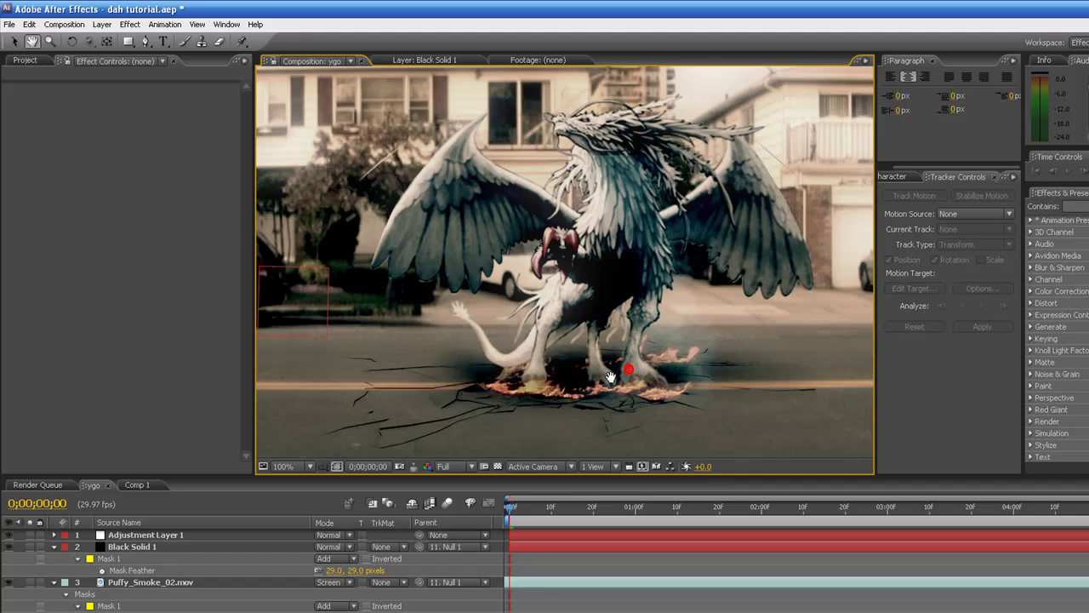
{"action": "scroll", "coordinate": [610, 380], "scroll_direction": "down", "scroll_amount": 1}
{"action": "scroll", "coordinate": [609, 380], "scroll_direction": "up", "scroll_amount": 1}
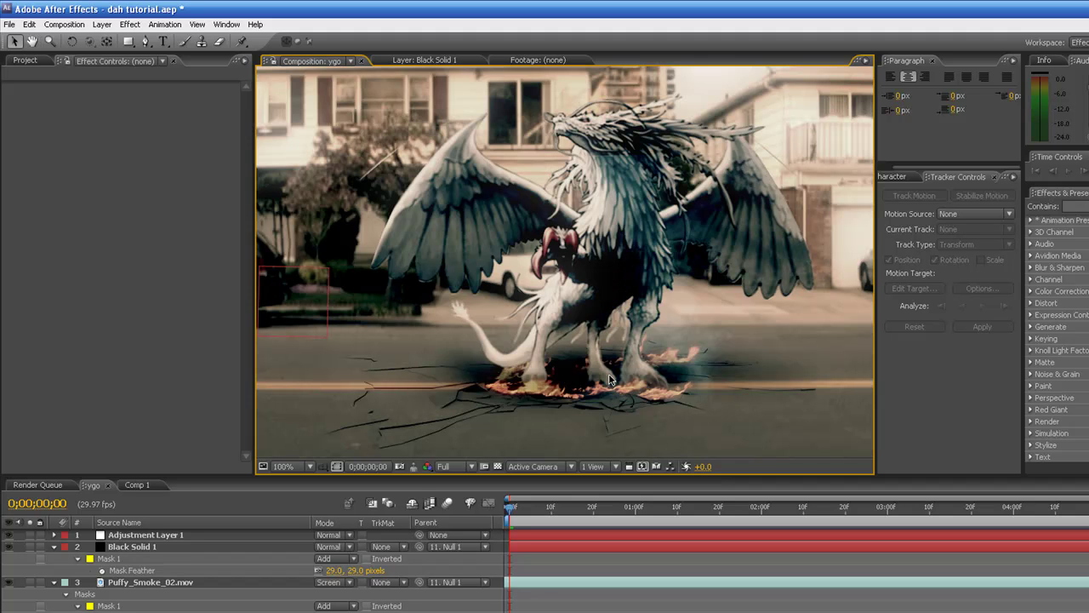